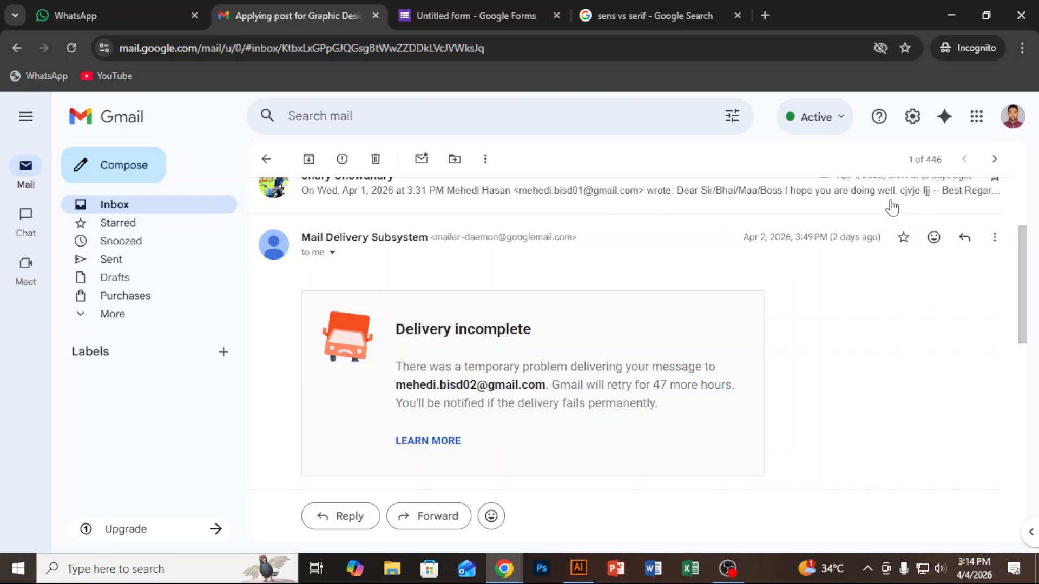
- Open the Google apps panel in Gmail and scroll down until the Forms app shows
scroll(550, 208, up, 3)
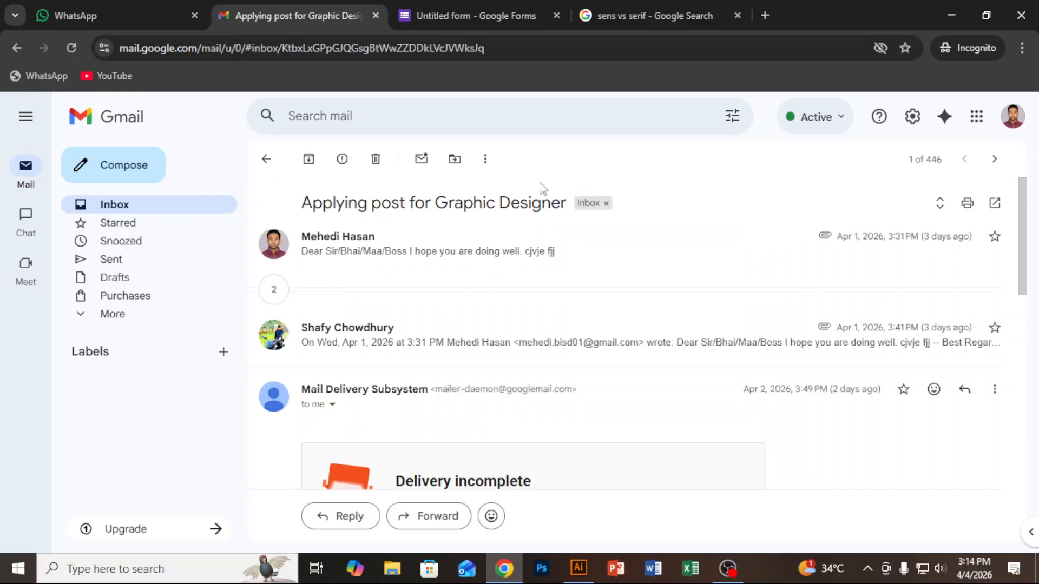
click(977, 121)
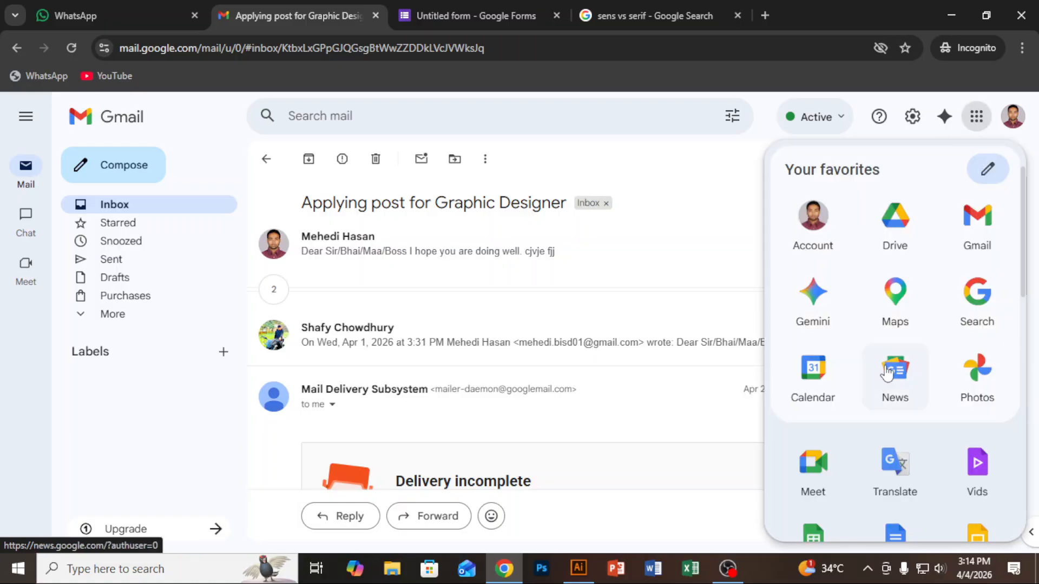
scroll(895, 379, down, 3)
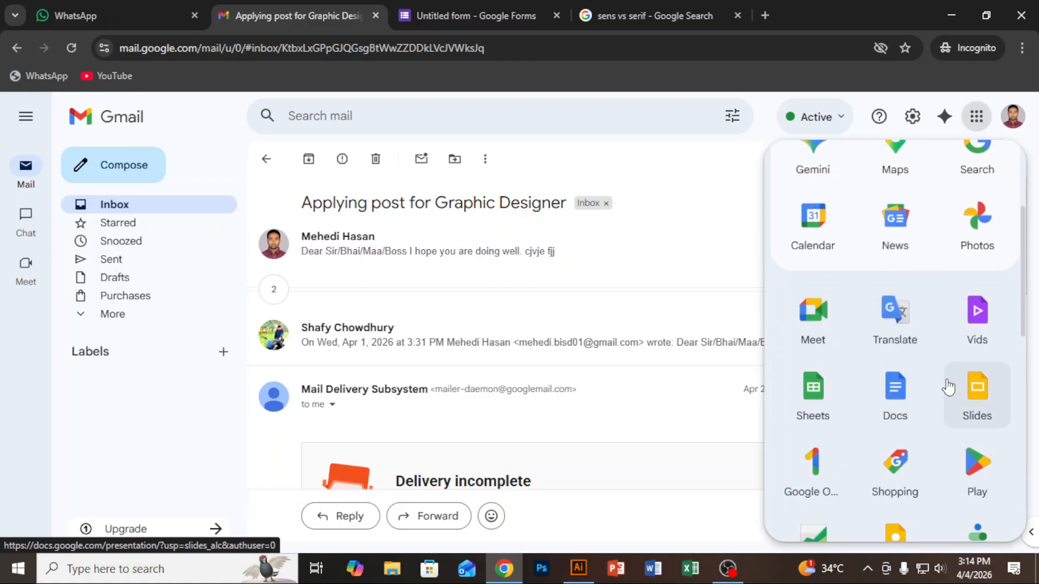
scroll(946, 387, down, 7)
scroll(948, 388, down, 3)
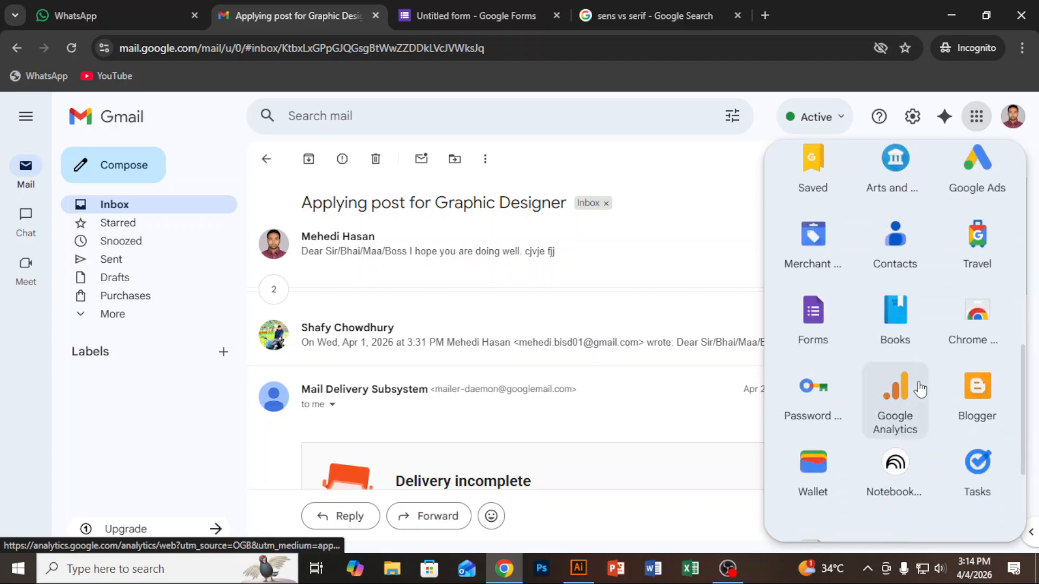
- Launch Google Forms from the apps panel and create a new blank form
click(817, 311)
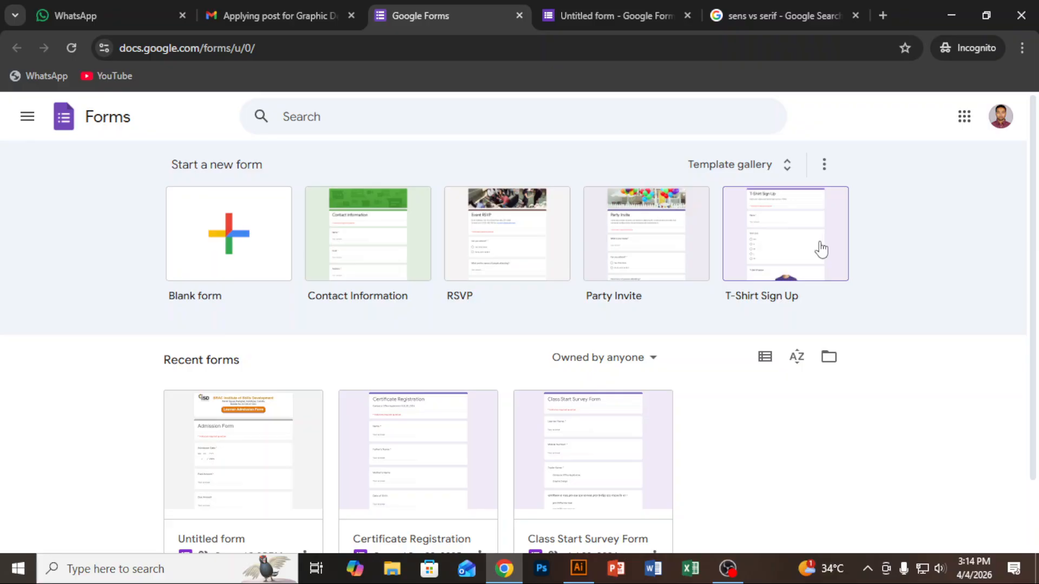
scroll(817, 247, down, 3)
scroll(695, 324, up, 3)
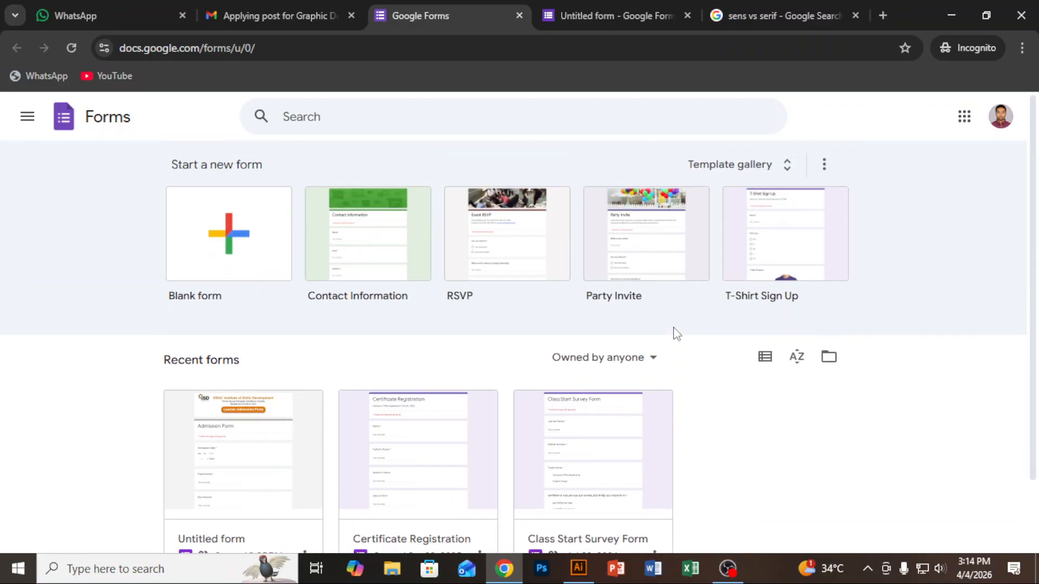
click(260, 240)
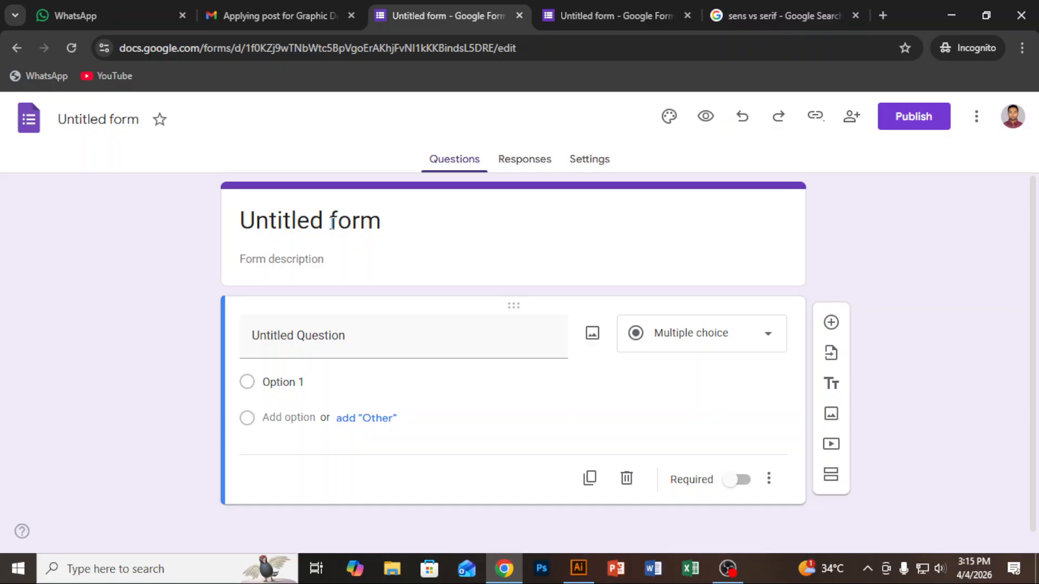
- Title the form 'Admission Form', fixing the misspelling, and rename the file 'Admission Form'
click(332, 223)
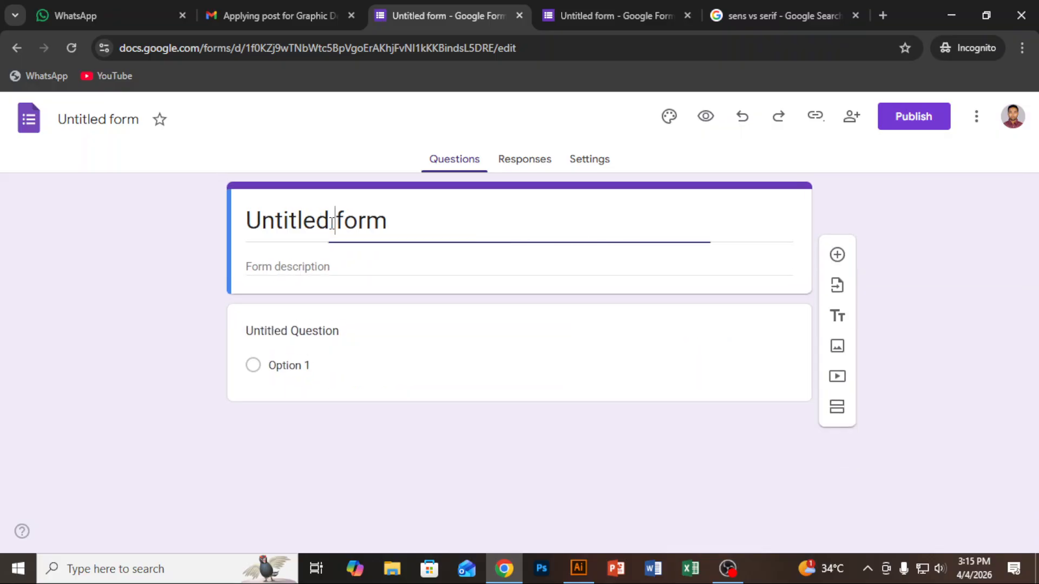
triple_click(332, 224)
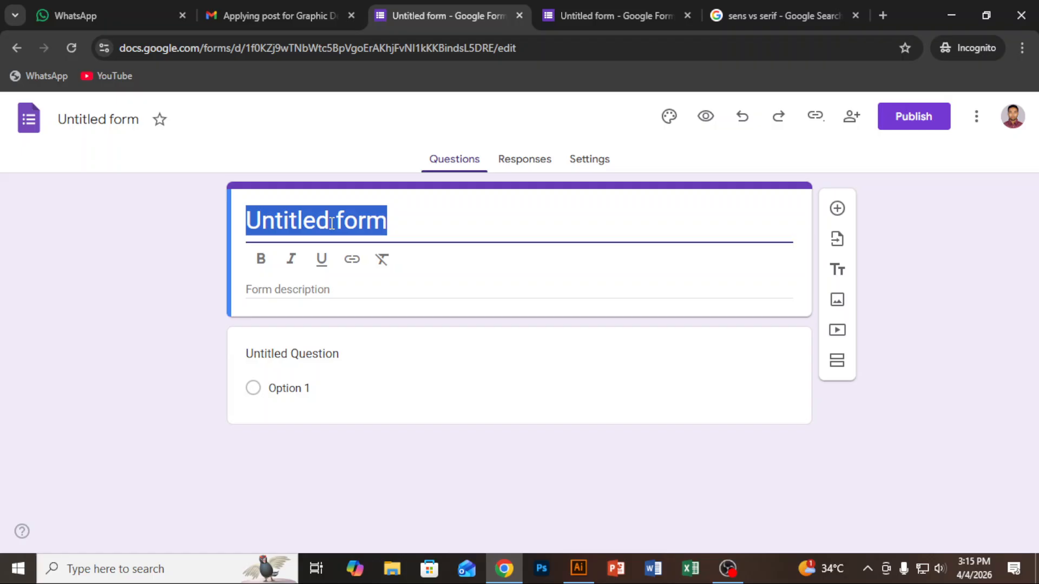
text(A)
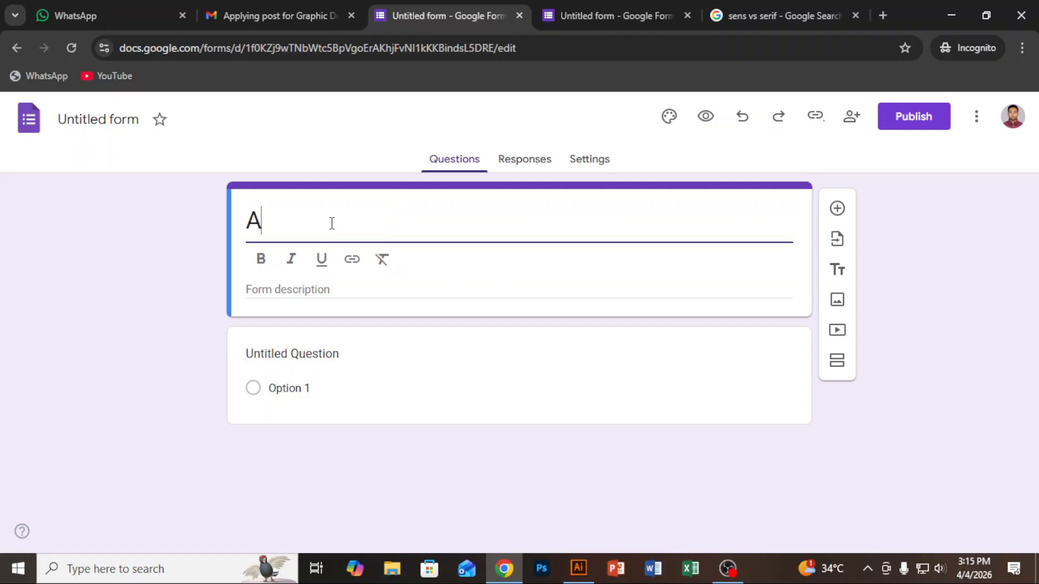
text(ddmissin)
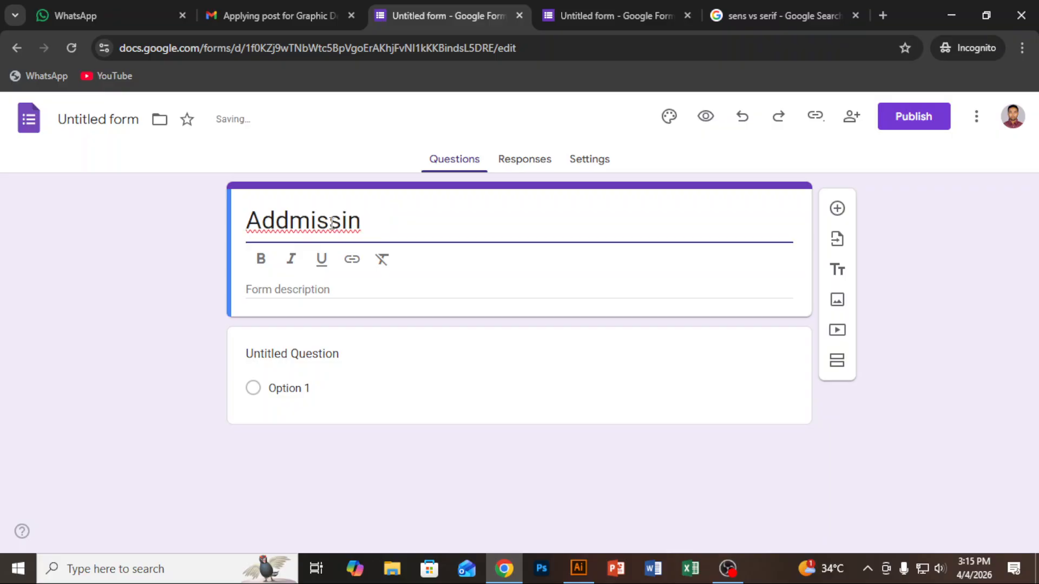
right_click(292, 226)
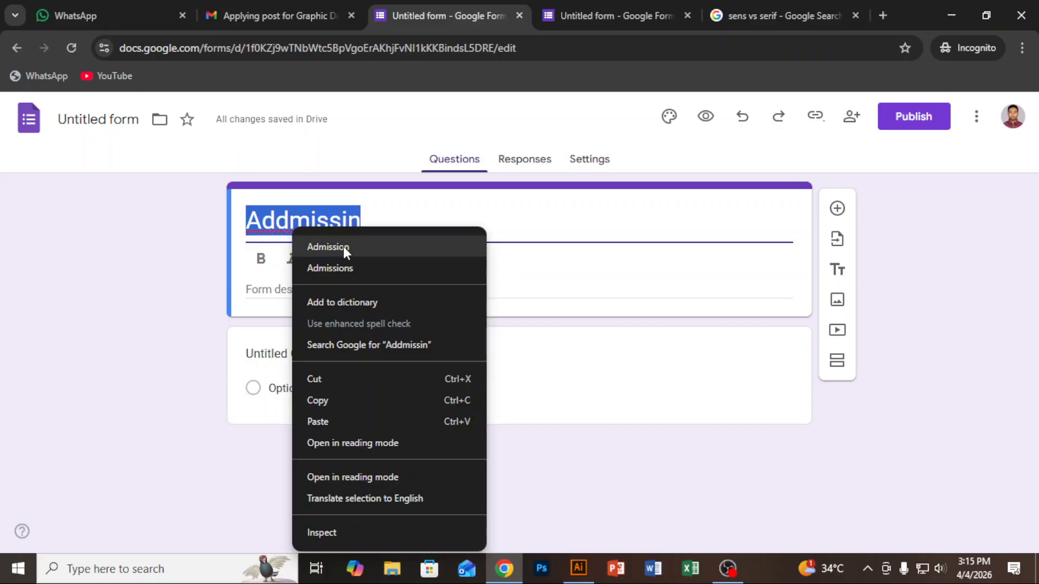
click(373, 246)
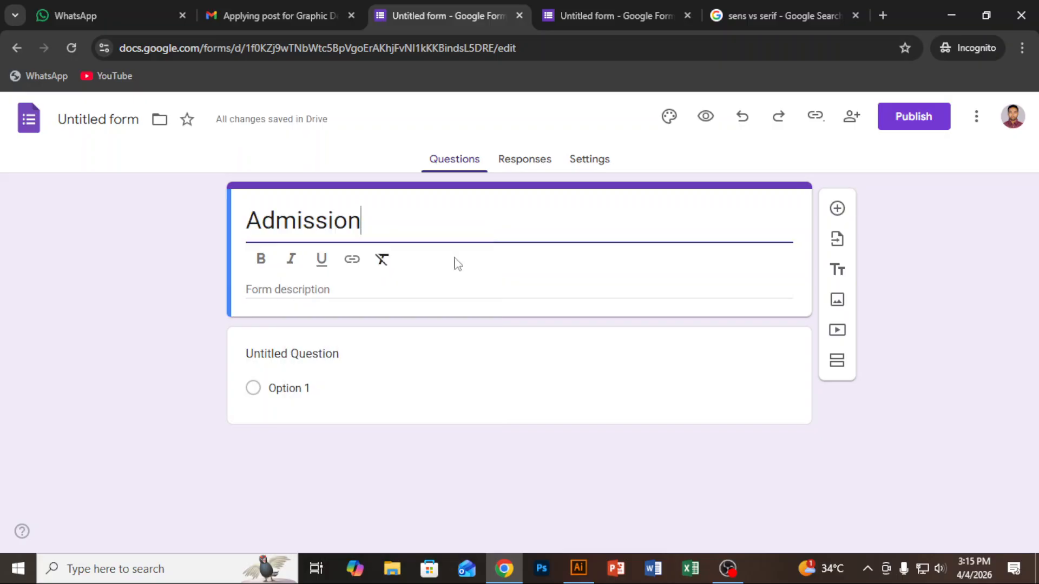
text(Form)
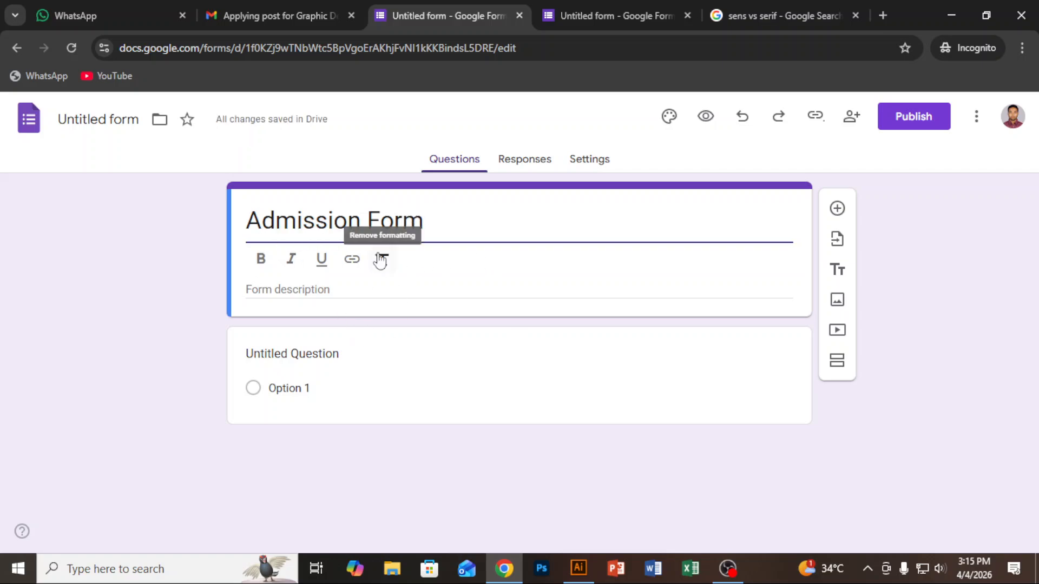
click(284, 290)
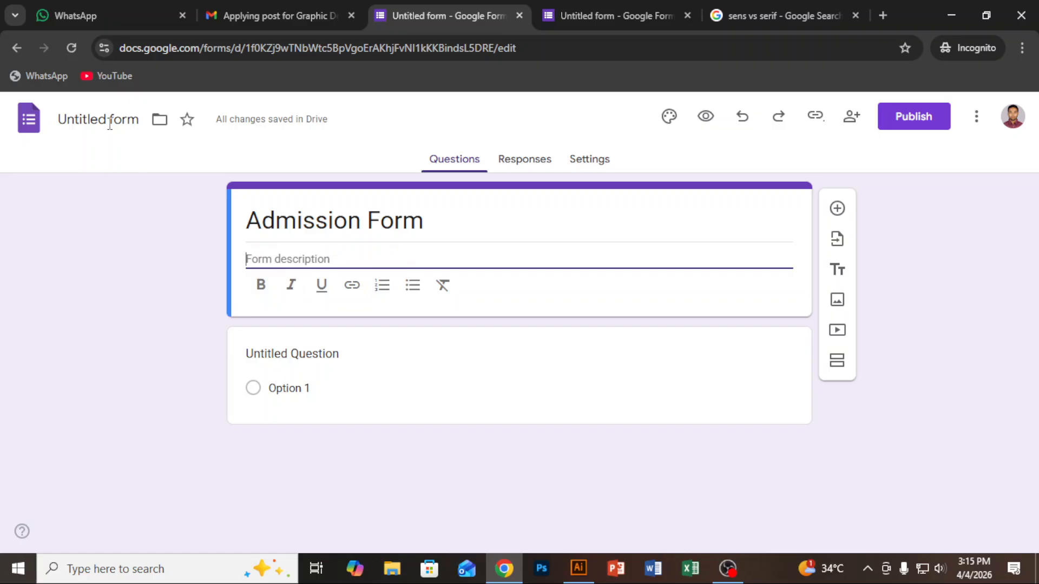
click(100, 116)
key(Return)
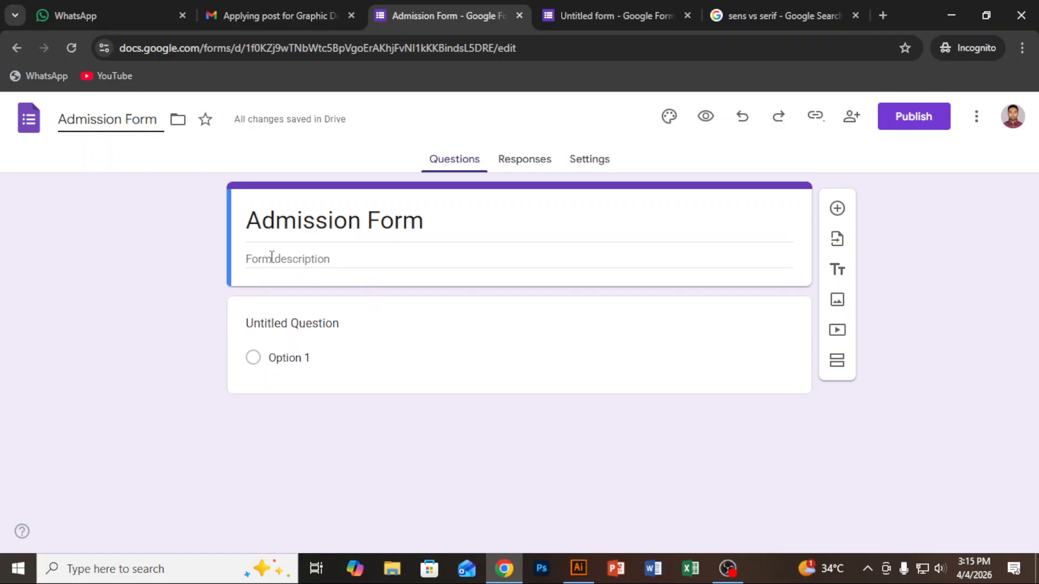
- Retitle the first question 'Learner Name in English' and mark it required
click(275, 257)
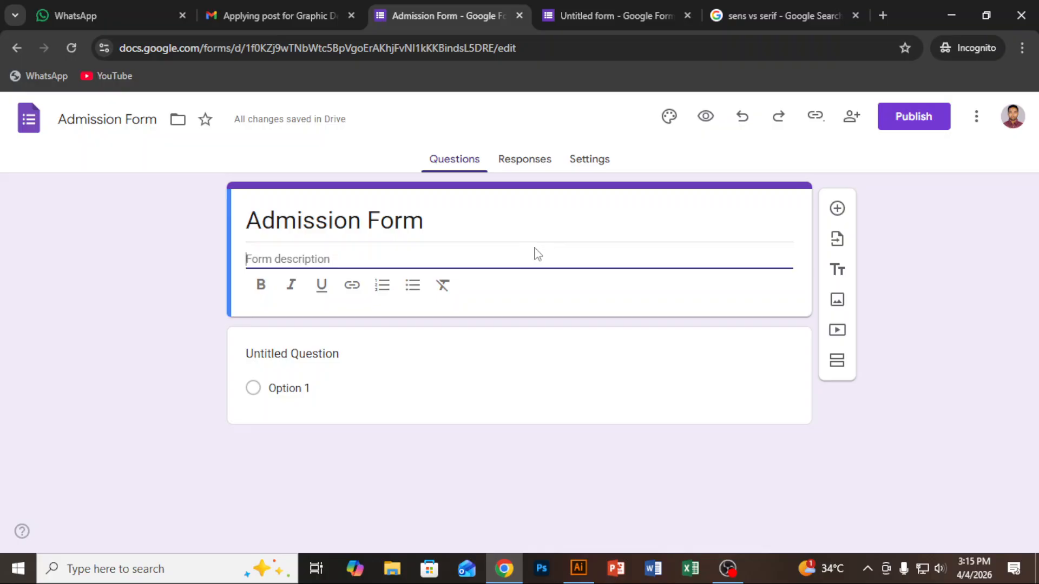
click(289, 355)
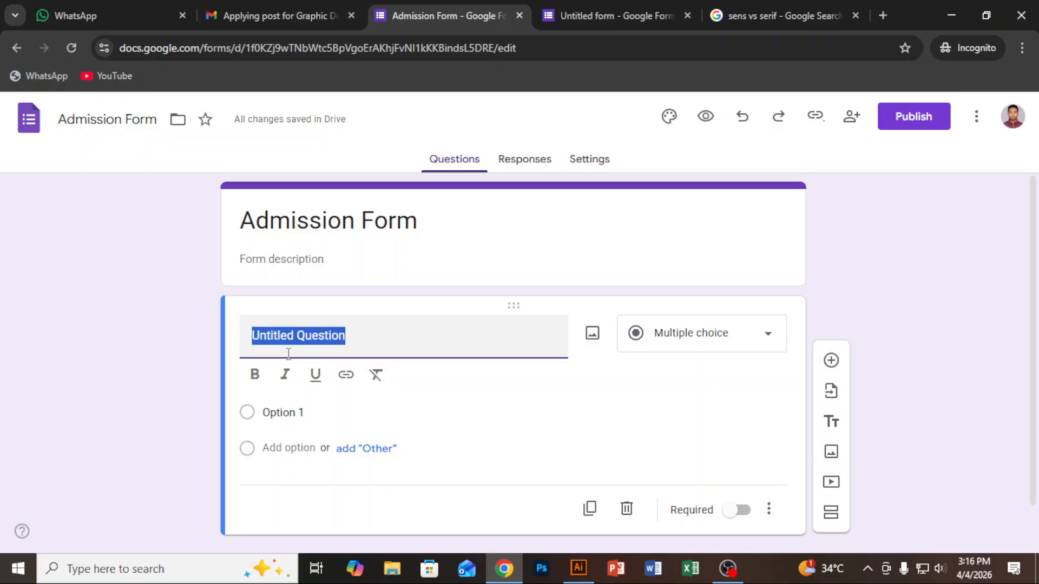
text(Learner Name)
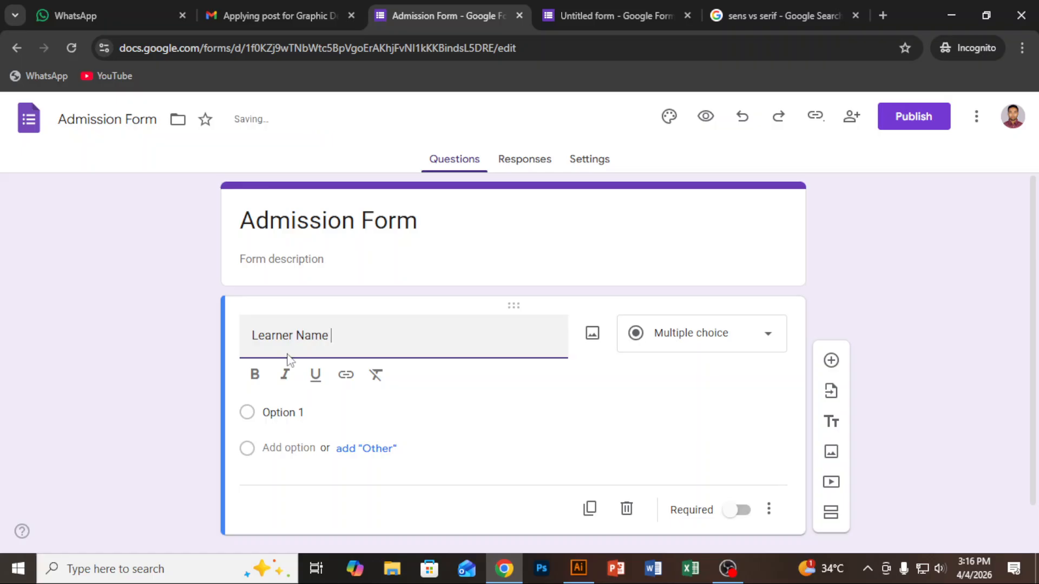
text( IN)
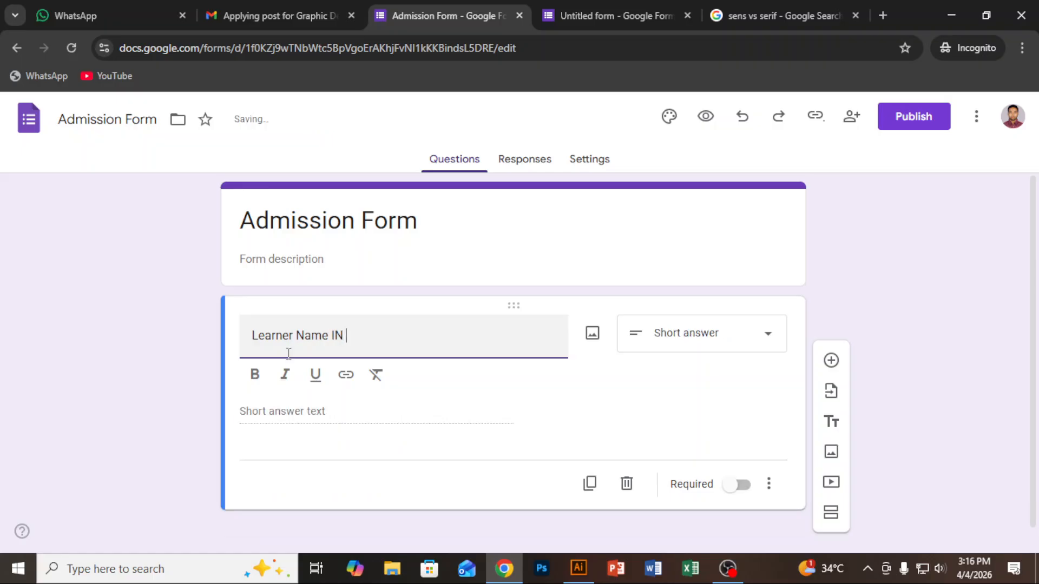
key(BackSpace)
key(BackSpace)
text(in E)
text(nlish)
key(BackSpace)
key(BackSpace)
key(BackSpace)
key(BackSpace)
text(glish)
click(193, 393)
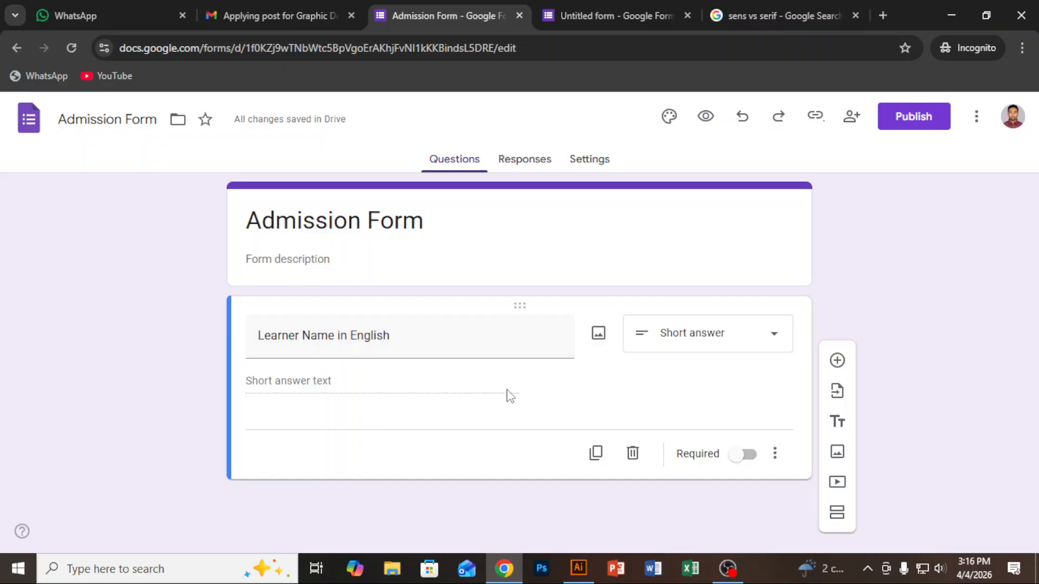
click(742, 456)
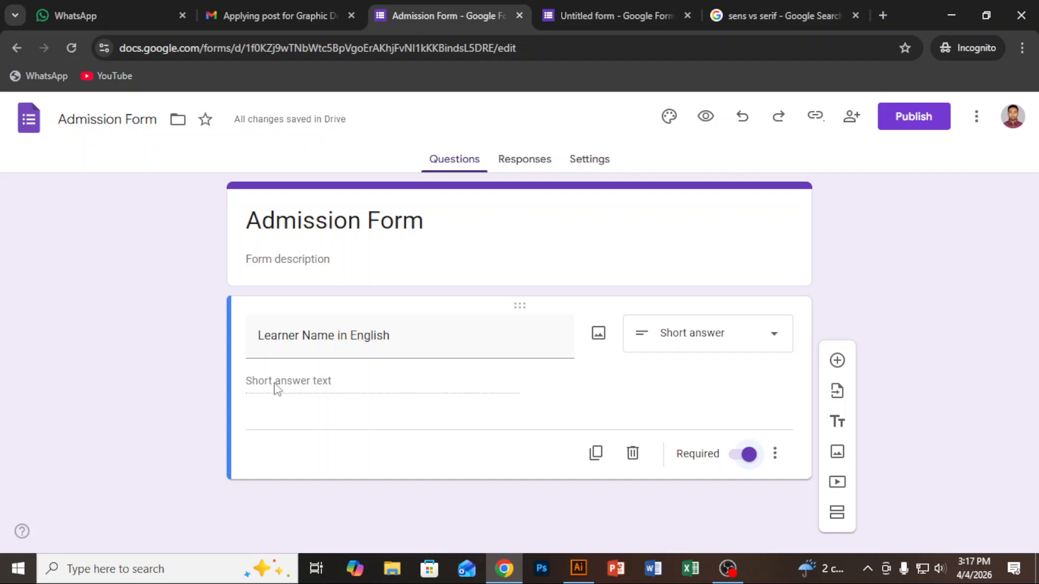
- Add a required 'Father's Name' question followed by a 'Mother's Name' question
click(837, 361)
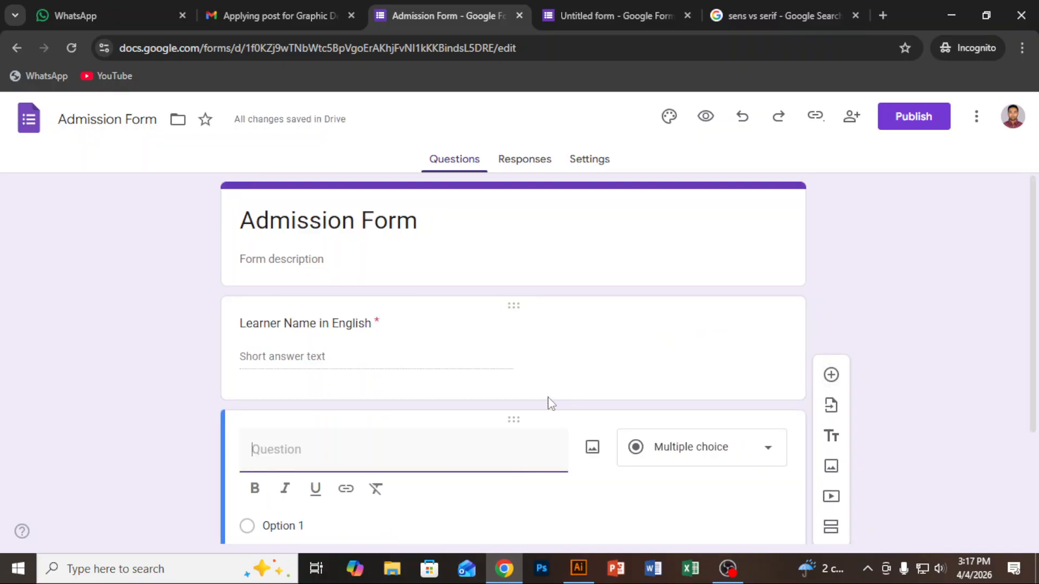
scroll(526, 446, down, 1)
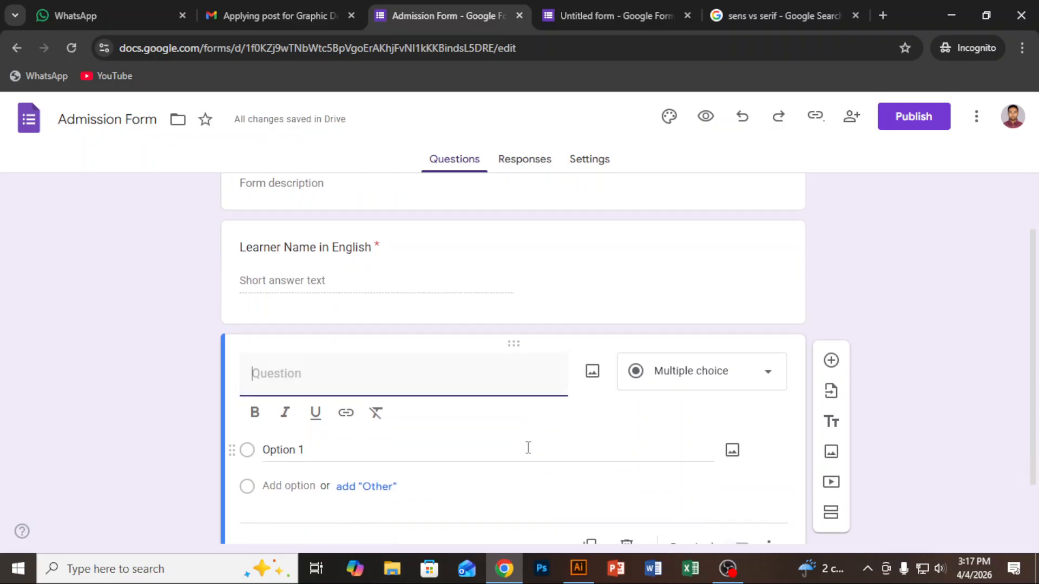
text(Father's)
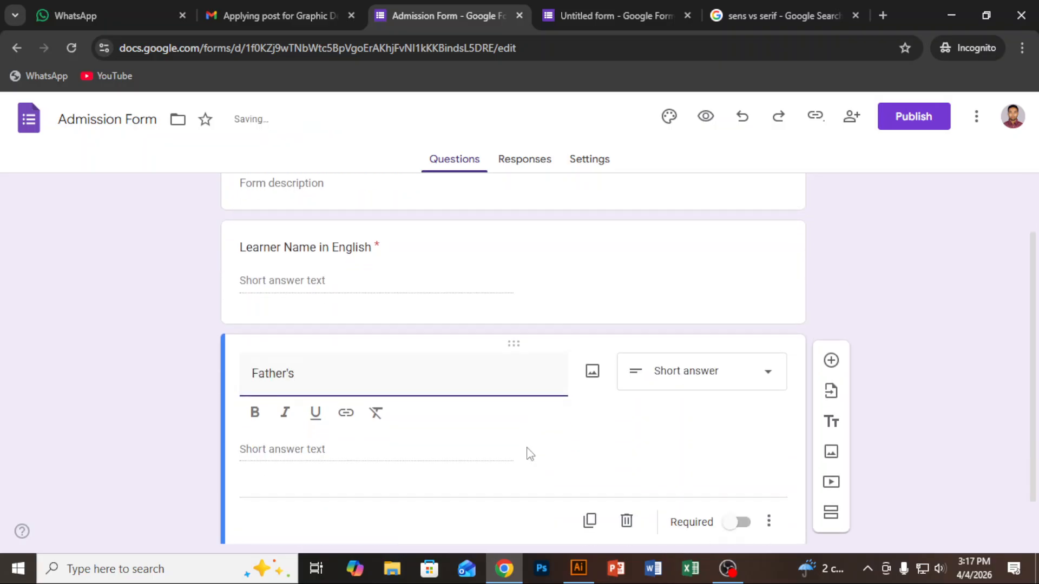
text( Name)
click(739, 524)
click(734, 493)
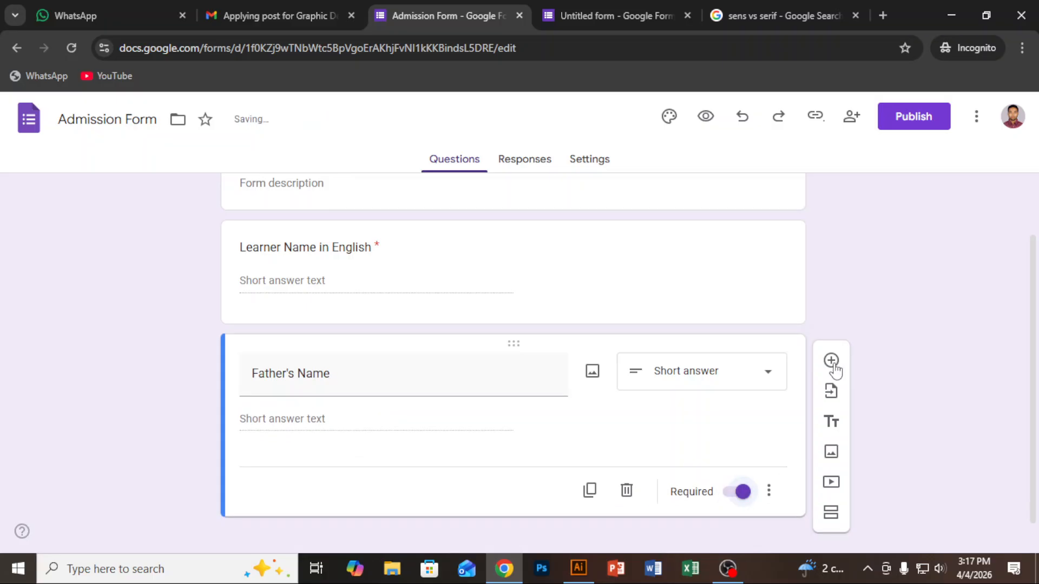
click(832, 360)
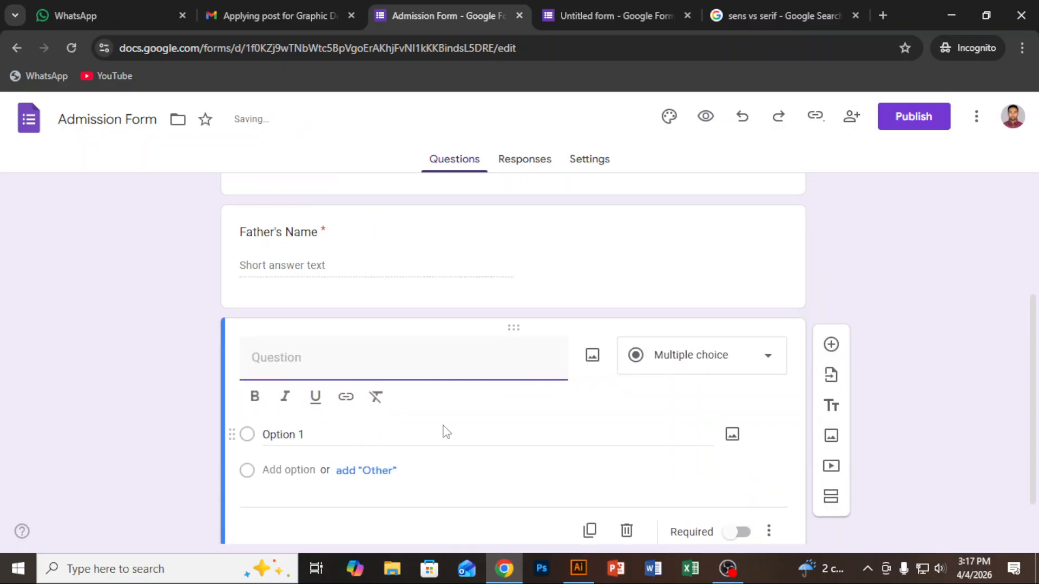
text(Mother's Name)
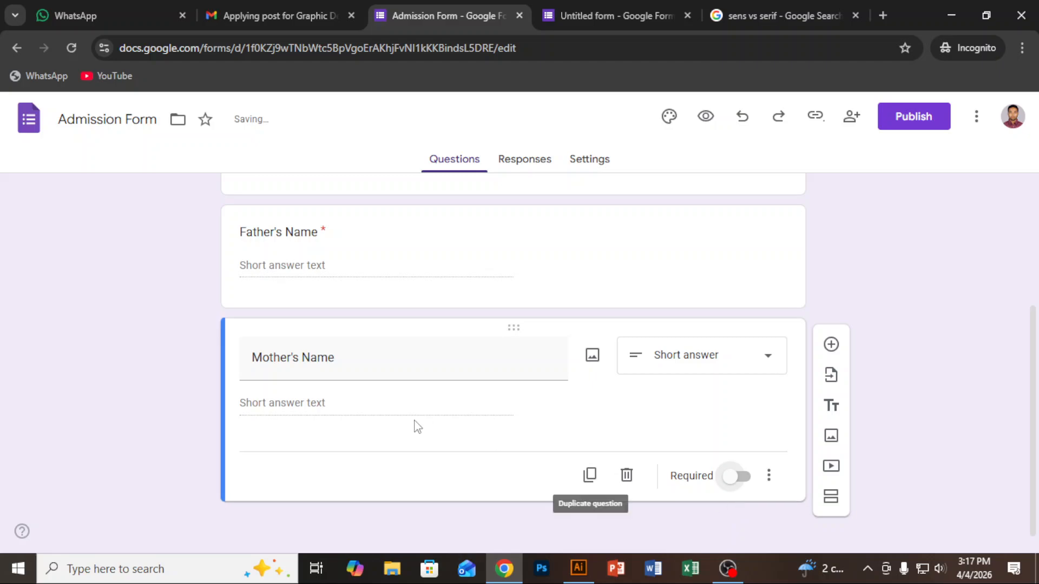
- Add a required 'Mobile No' question, an 'Email ID' question, and one more blank question
click(831, 345)
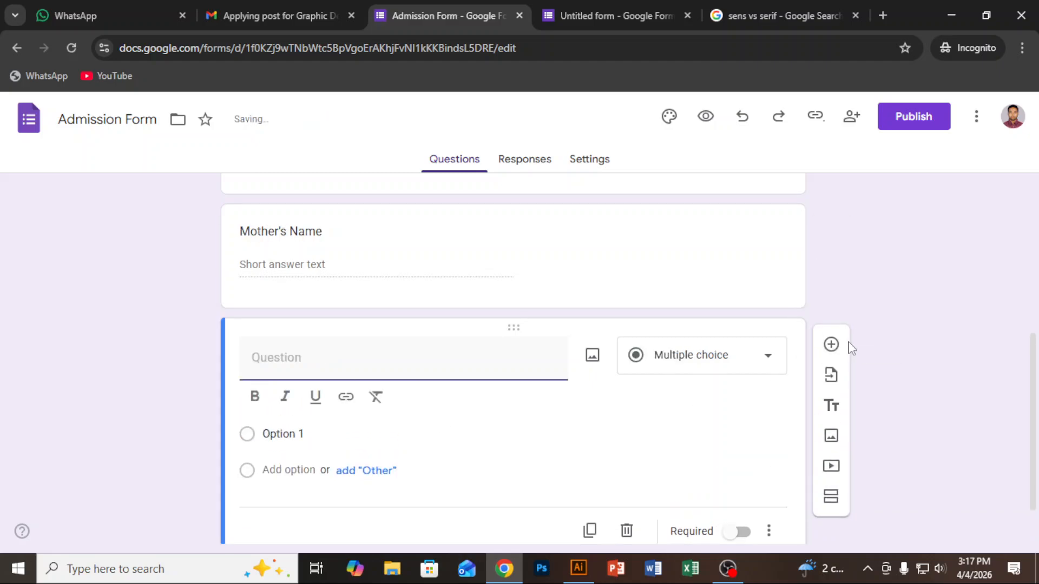
text(Mobile No)
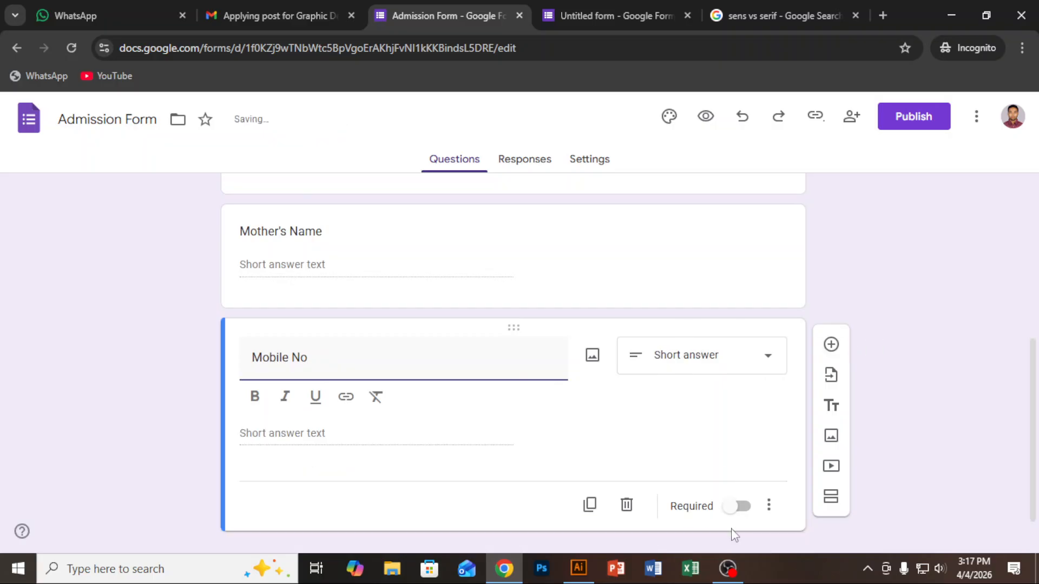
click(740, 508)
click(832, 345)
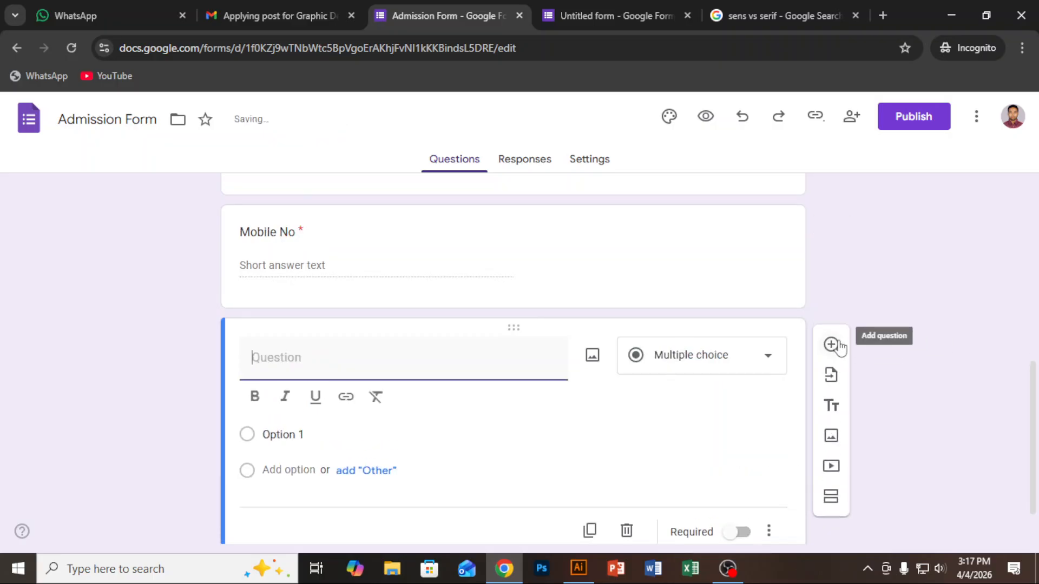
text(Email)
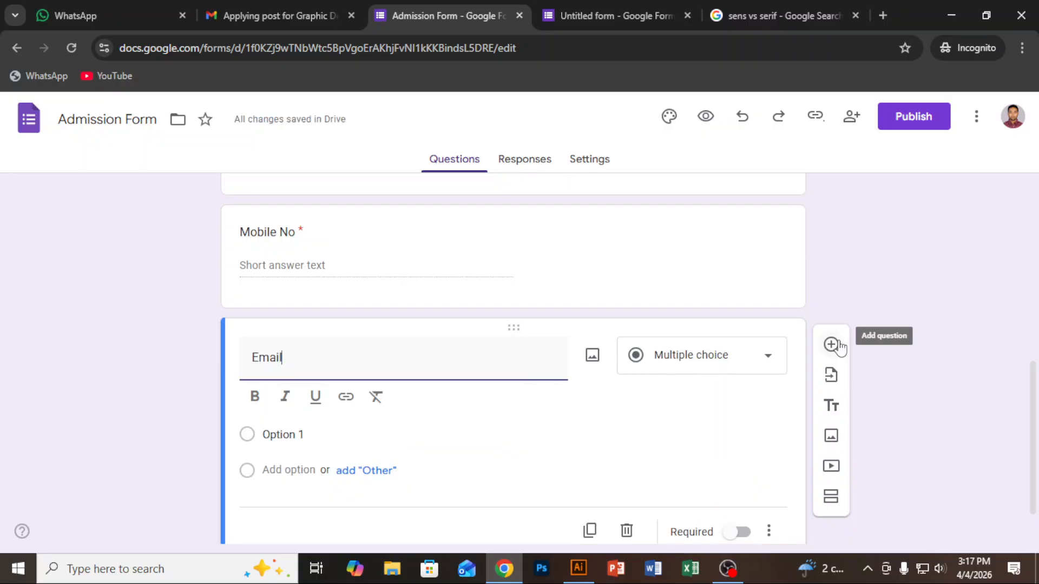
text( ID)
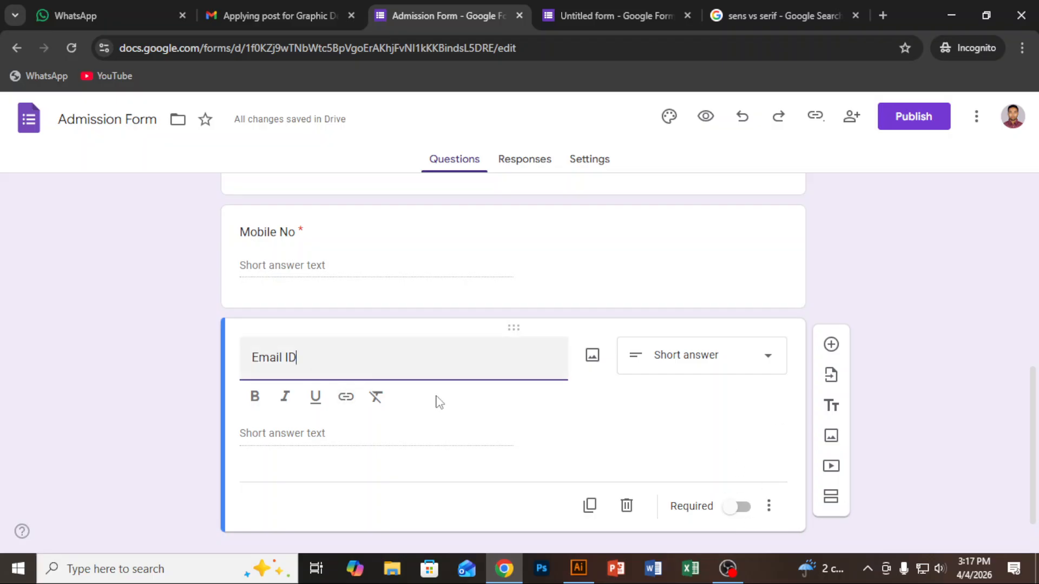
scroll(679, 383, down, 1)
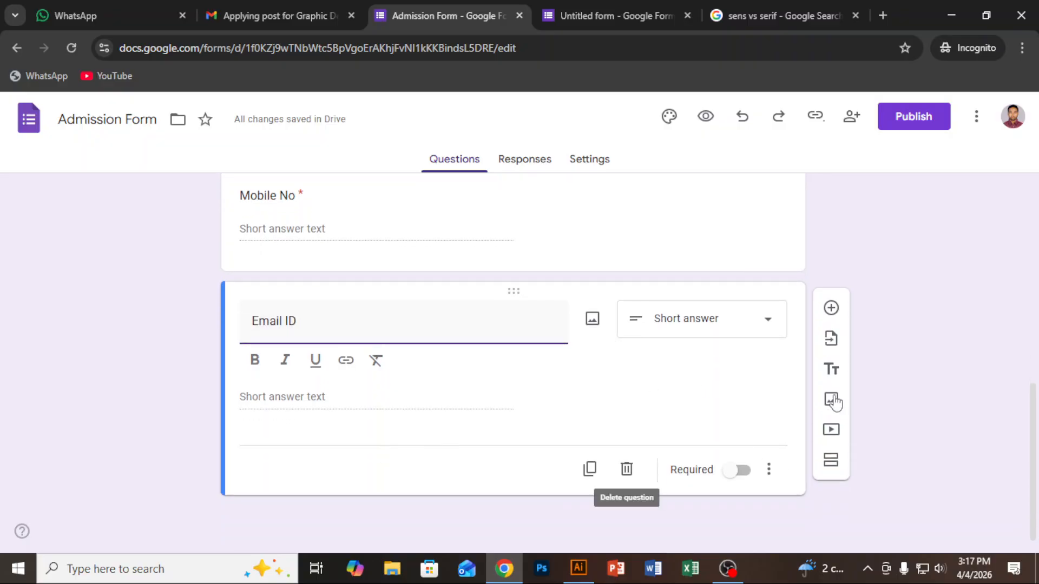
click(831, 308)
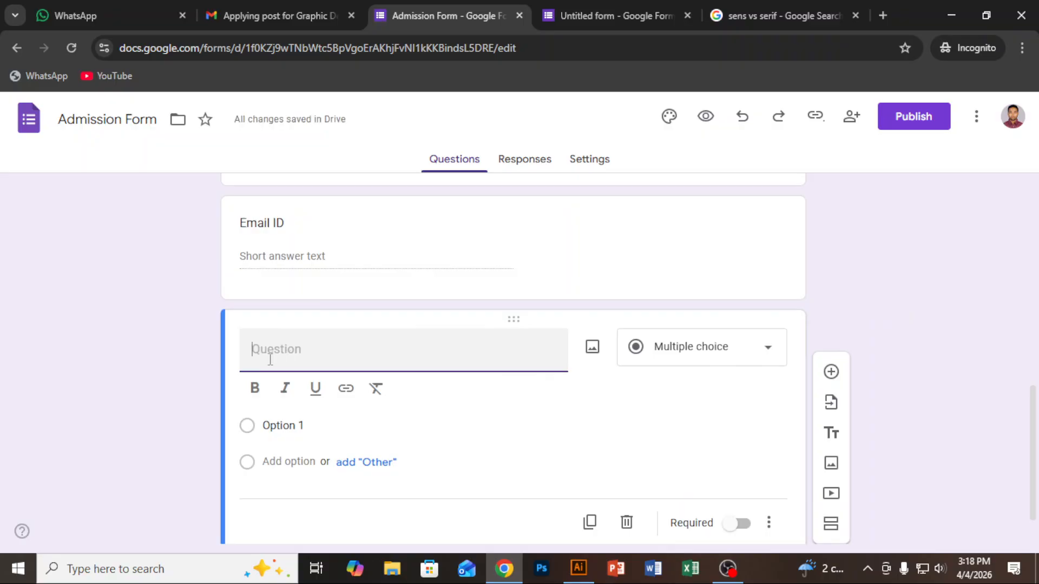
- Launch the Bijoy Bayanno keyboard, set it to Unicode, and refocus the blank question's title
click(871, 567)
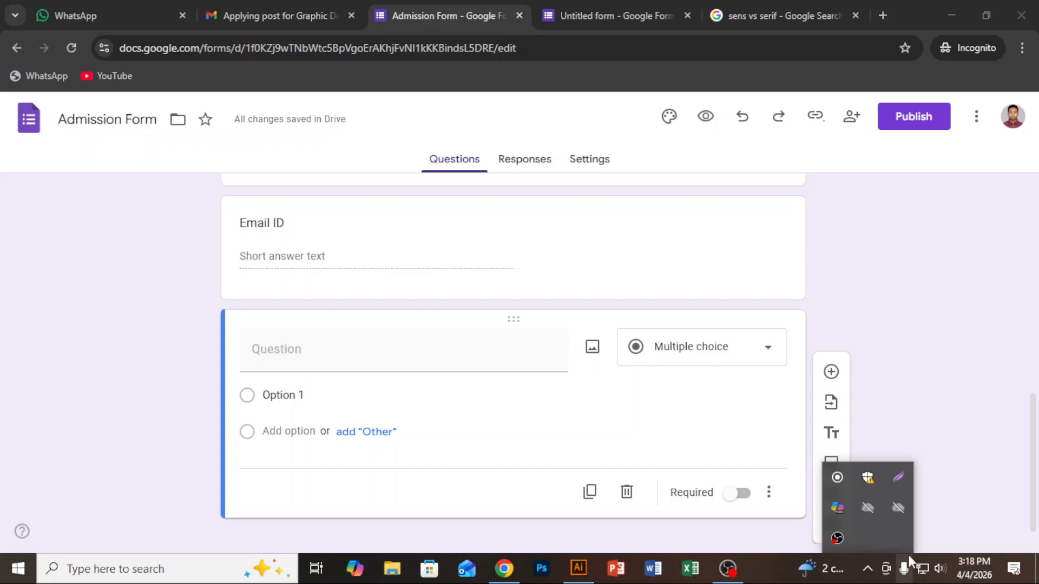
click(123, 568)
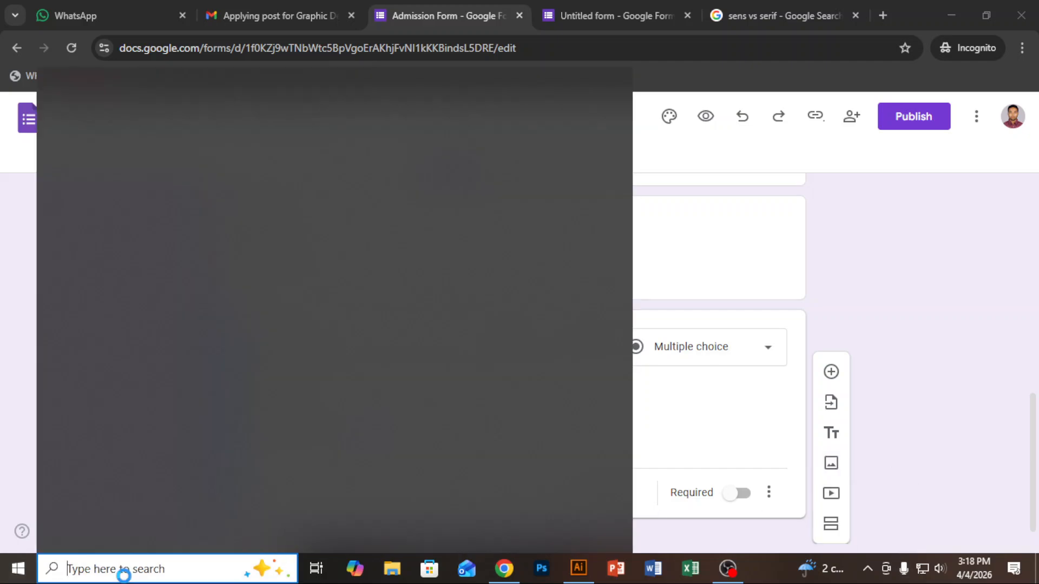
text(bi)
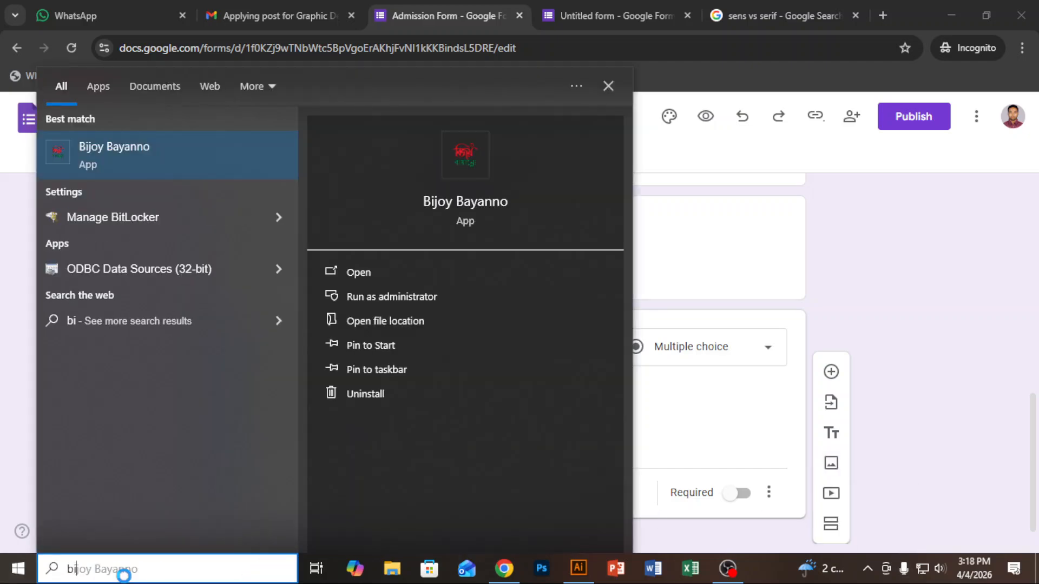
click(136, 162)
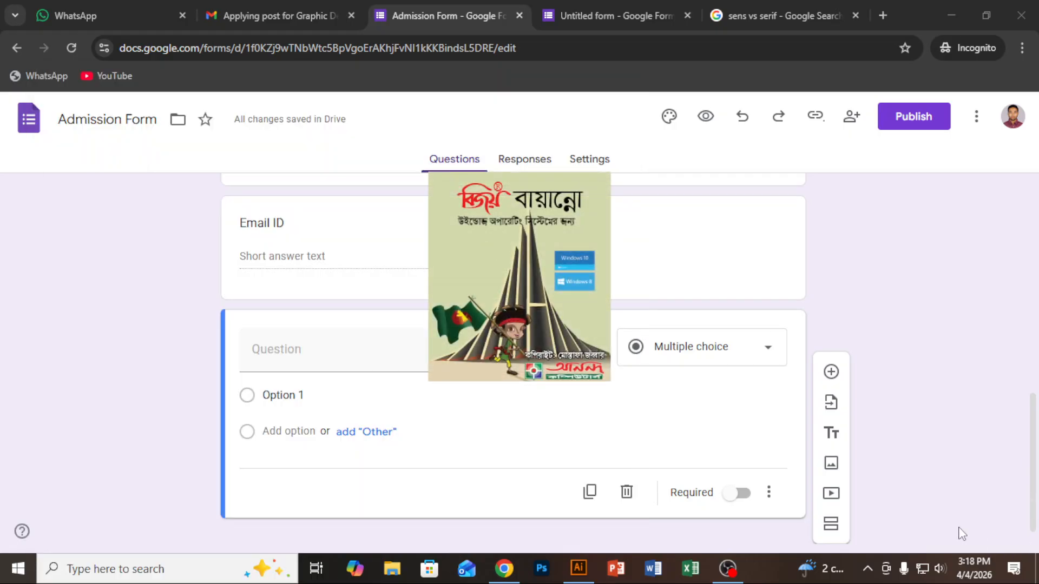
click(302, 356)
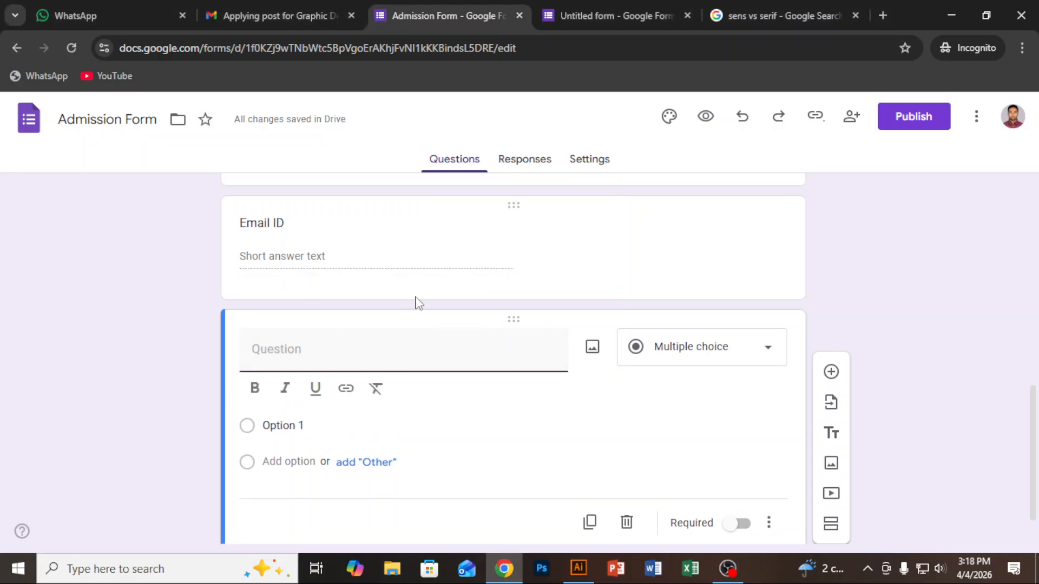
click(867, 568)
right_click(849, 503)
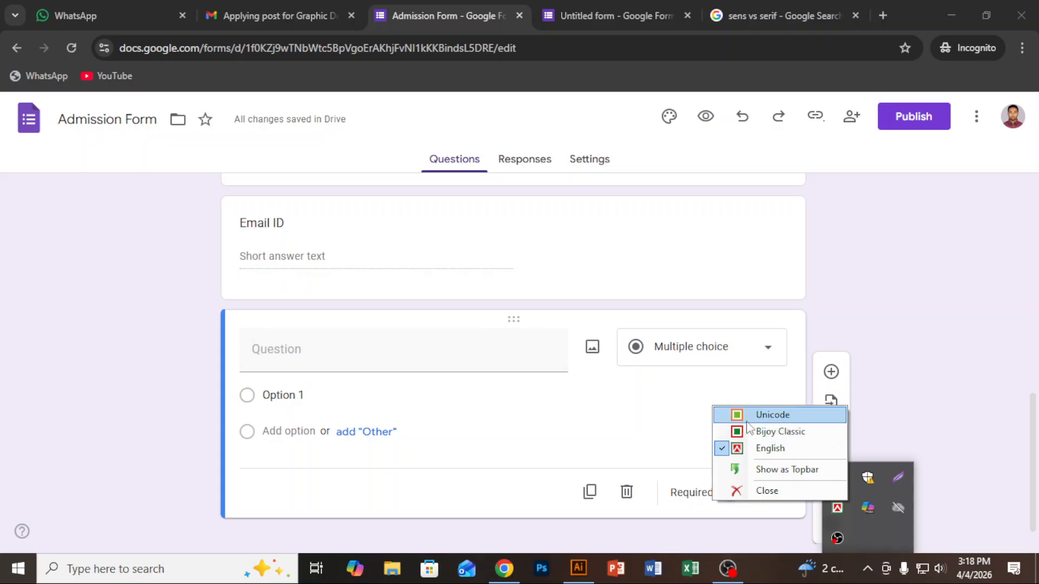
click(783, 418)
click(280, 357)
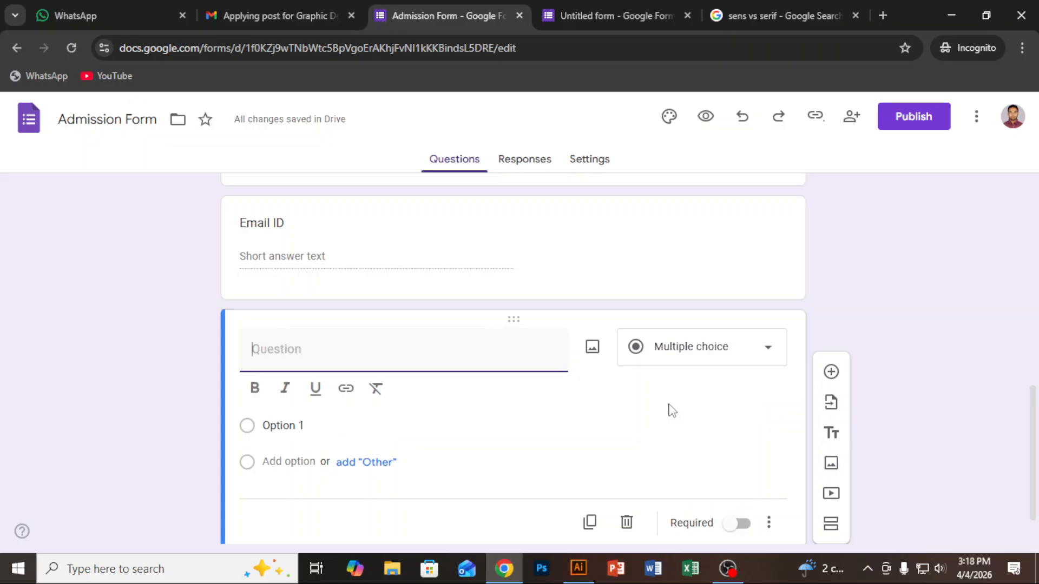
- Title the question 'সকালের নাস্তা', replacing দুপুরে with সকালে, and keep it Multiple choice
text(দুপুরের নাস)
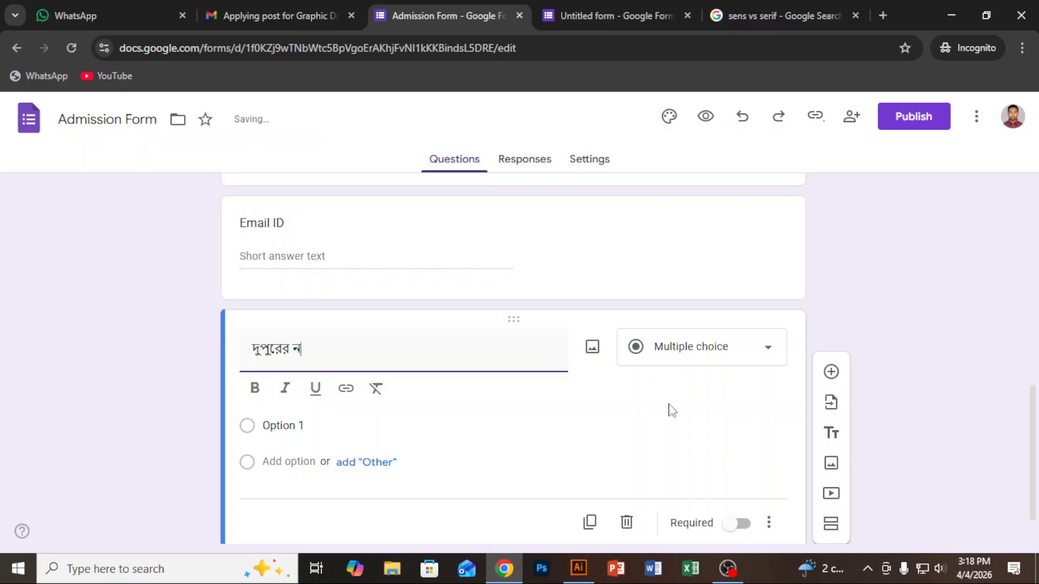
text(্তা)
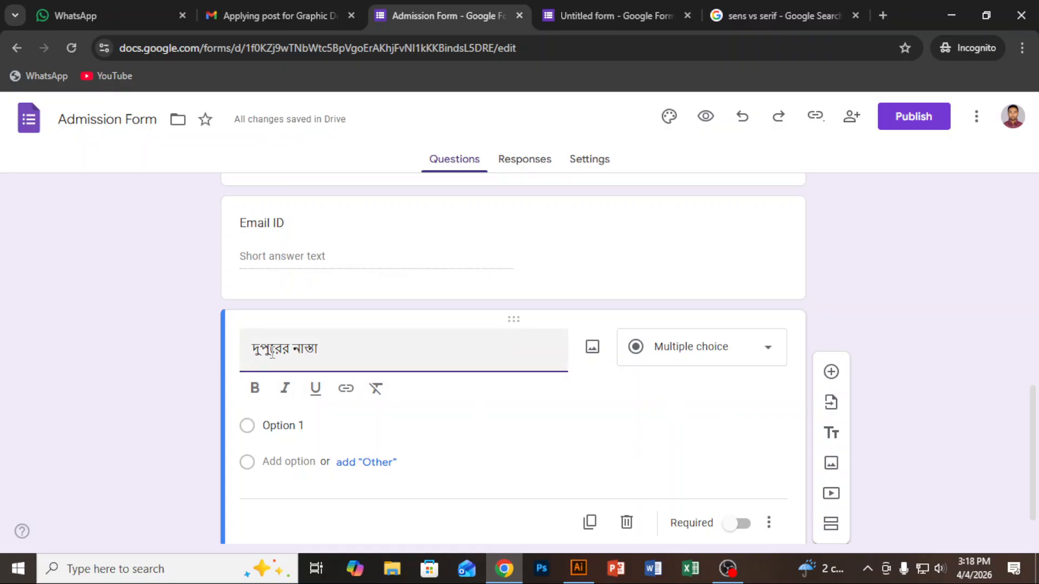
drag(282, 350, 252, 351)
text(সকালে)
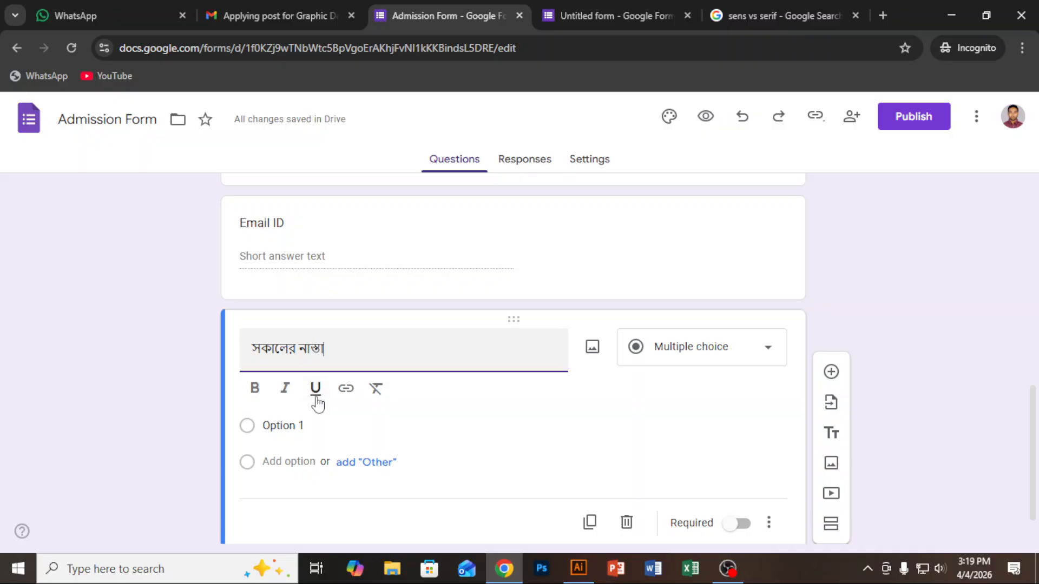
click(669, 358)
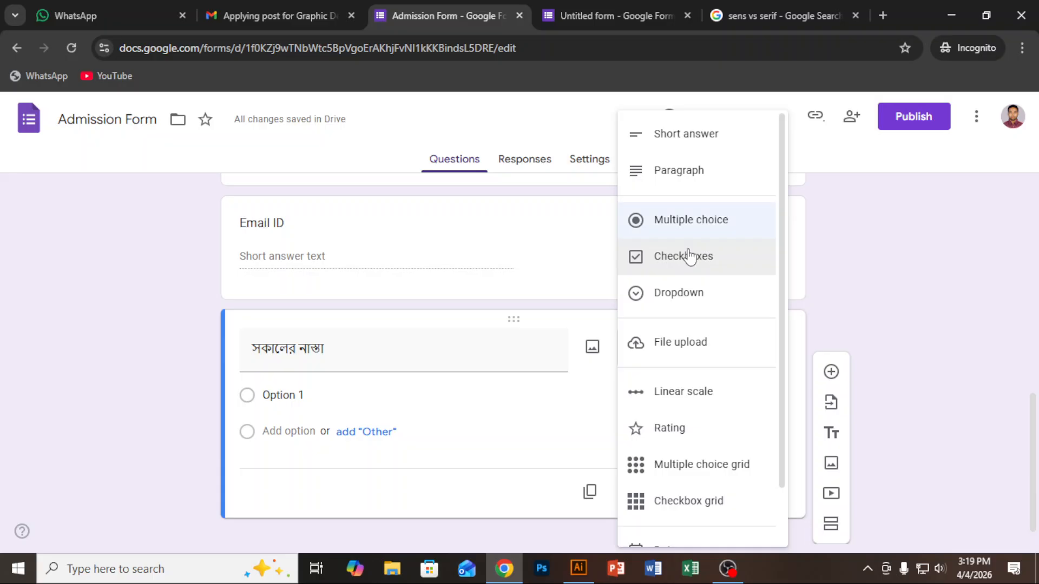
click(347, 350)
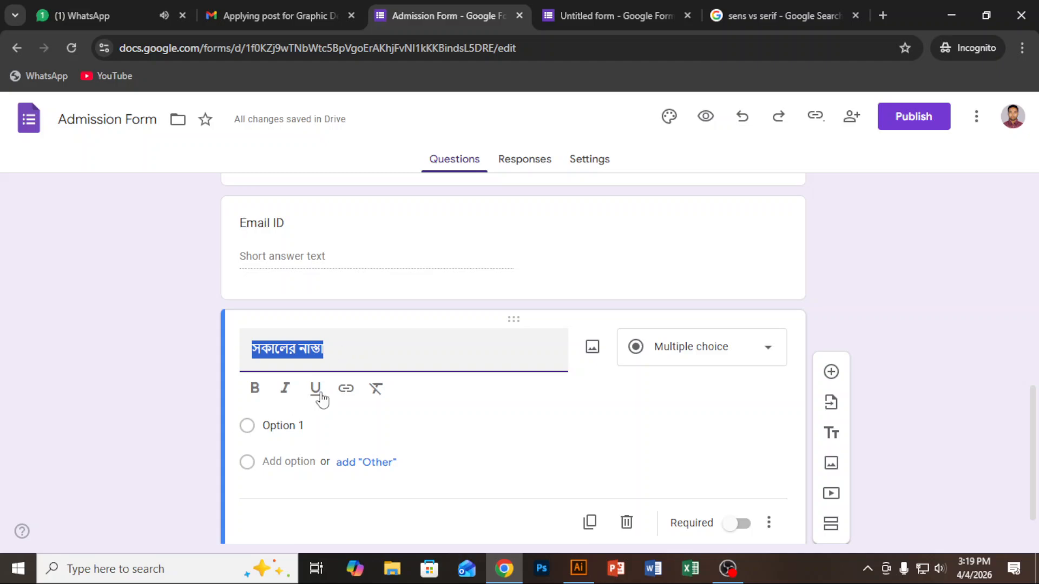
- Enter the first two breakfast choices, starting with 'পাউরুটি, কলা, ডিম' and a polao dish
click(274, 427)
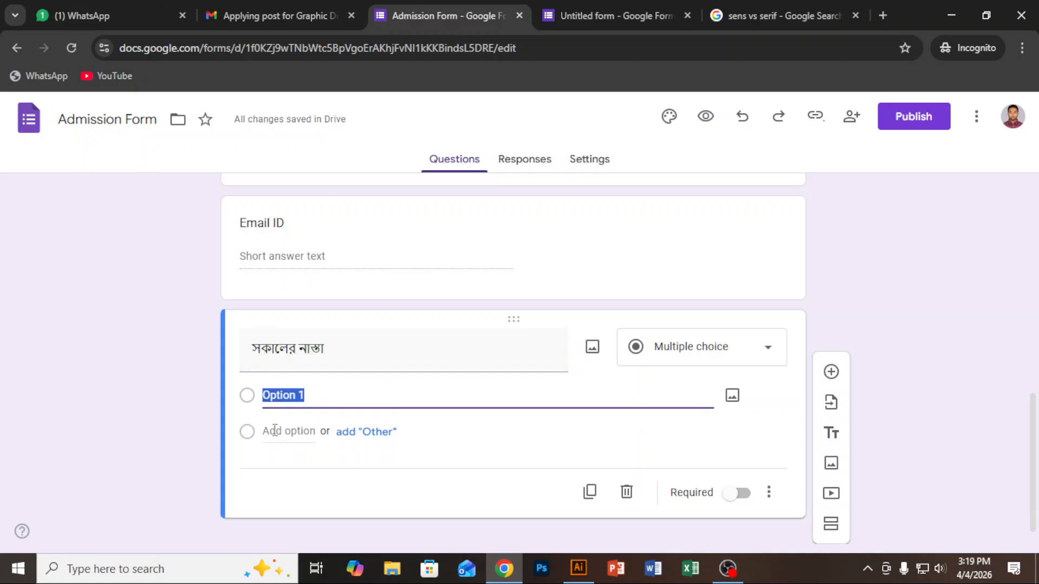
text(েপর)
key(BackSpace)
key(BackSpace)
key(BackSpace)
text(পাউরুটি, কলা,)
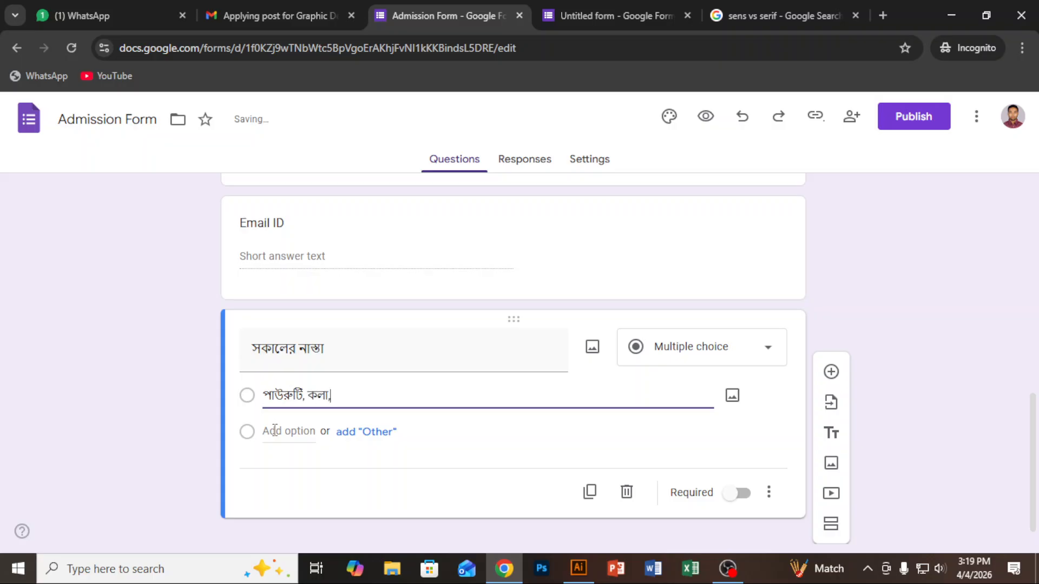
text( দ)
key(BackSpace)
text(ডিম)
click(280, 430)
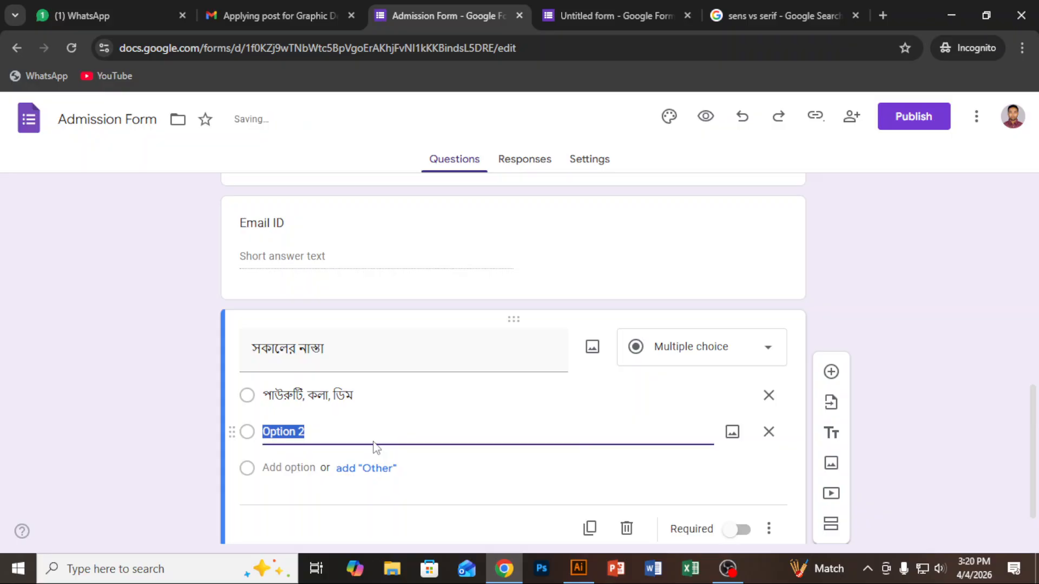
text(মোগ)
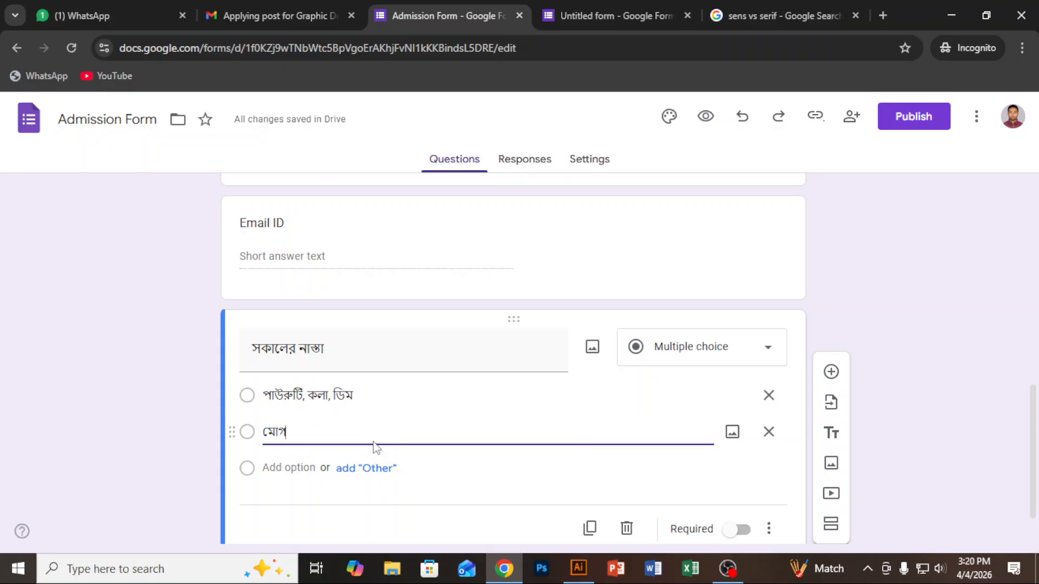
text(রপো)
key(BackSpace)
key(BackSpace)
text(পো)
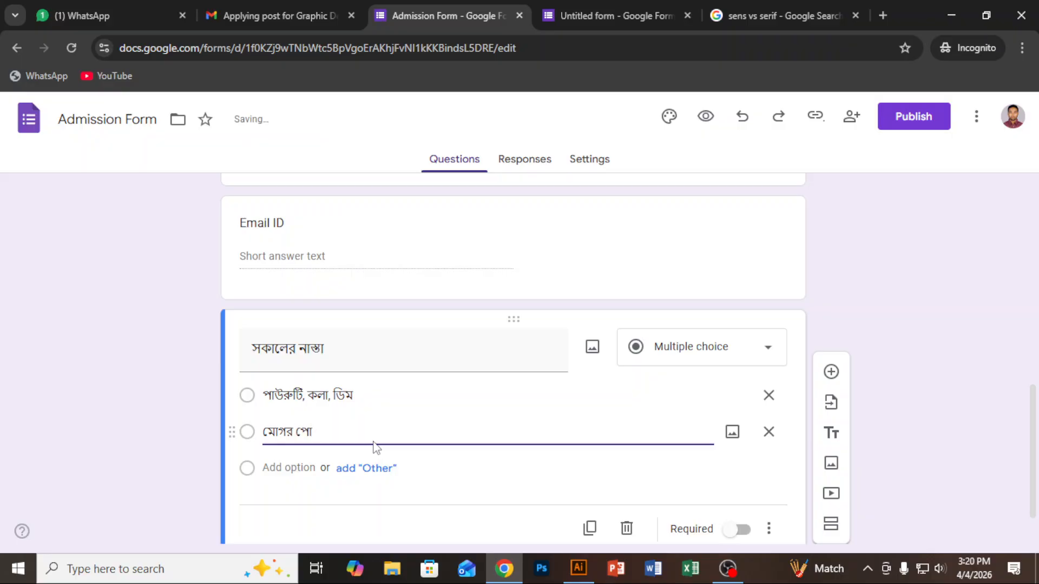
text(লাও)
- Add breakfast choices 'ভুনা খিচুরী' and 'সাদা ভাত, ডাল, আলু ভর্তা', then add a question
click(281, 467)
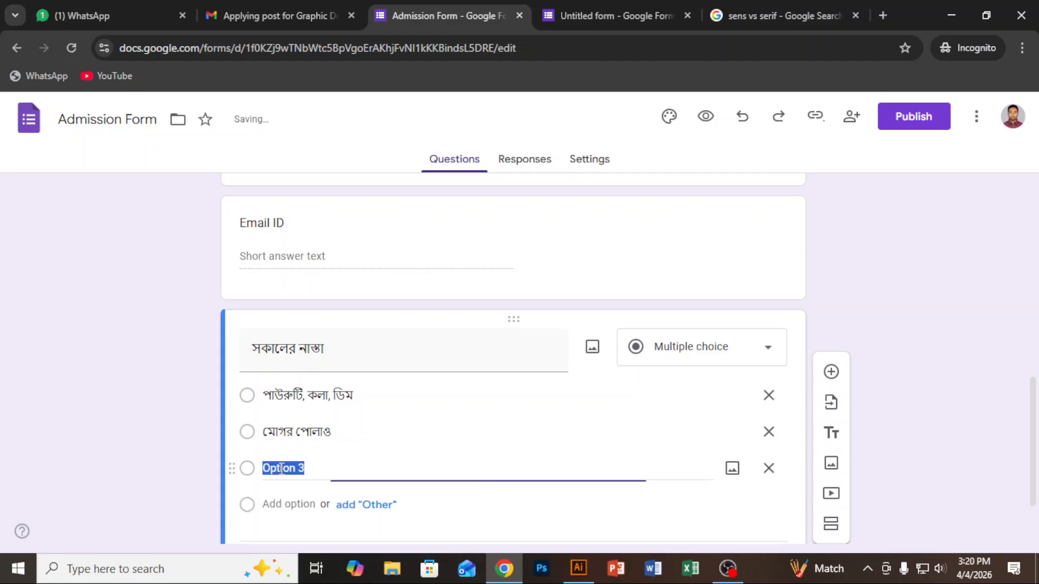
text(ভুনা খিচজ)
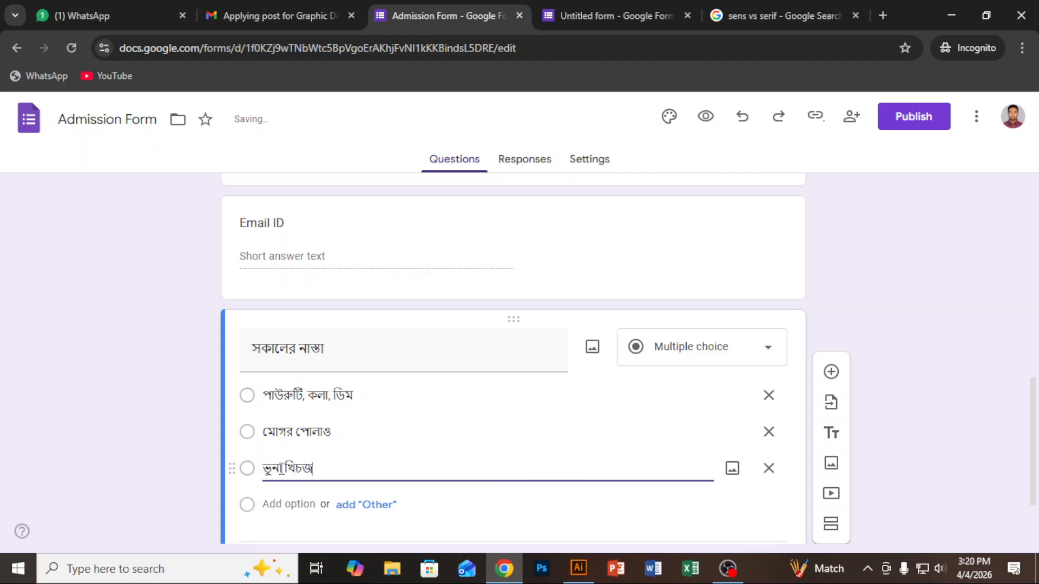
key(BackSpace)
text(ুরী)
click(282, 504)
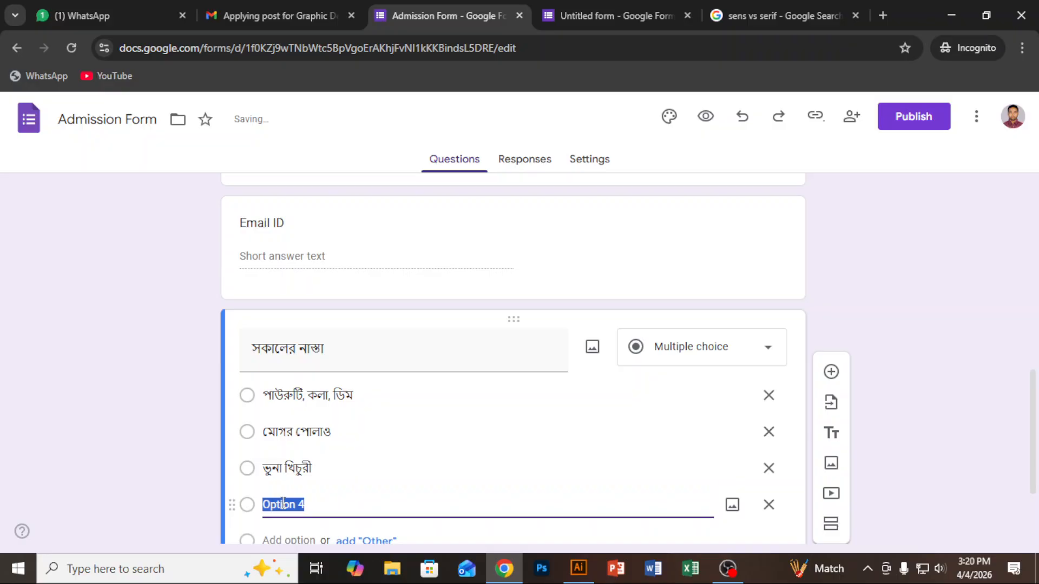
text(বা)
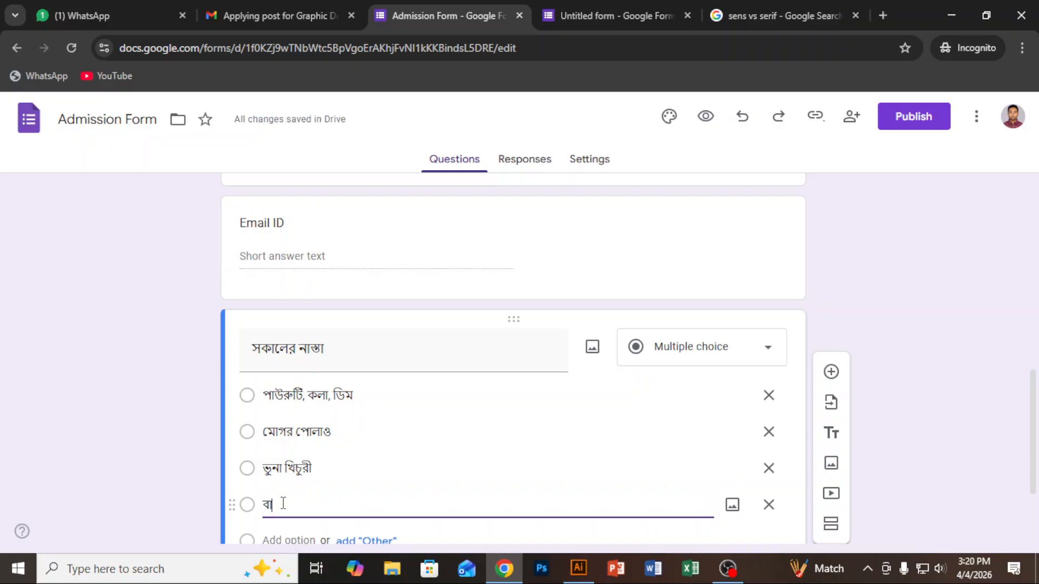
text(র্গা)
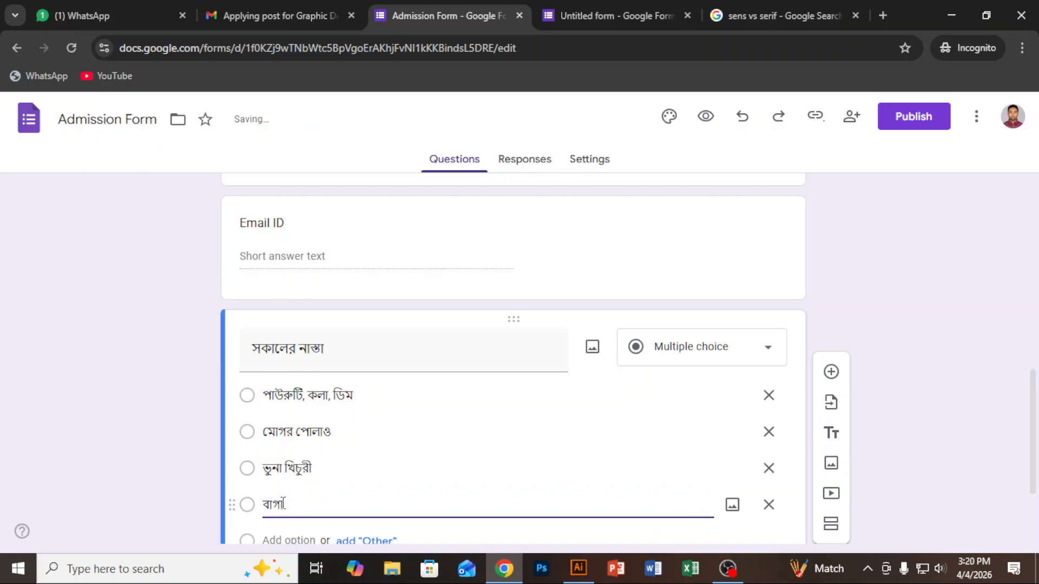
text(র)
drag(309, 498, 257, 517)
text(সাদা ভাত, দা)
key(BackSpace)
text(ডাল, আলু ভতা)
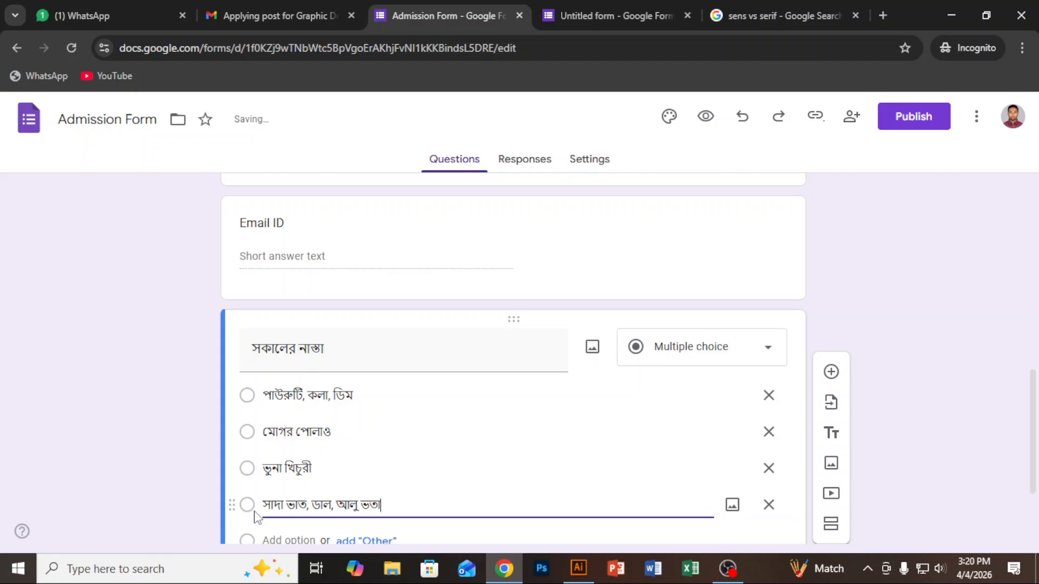
text(র্)
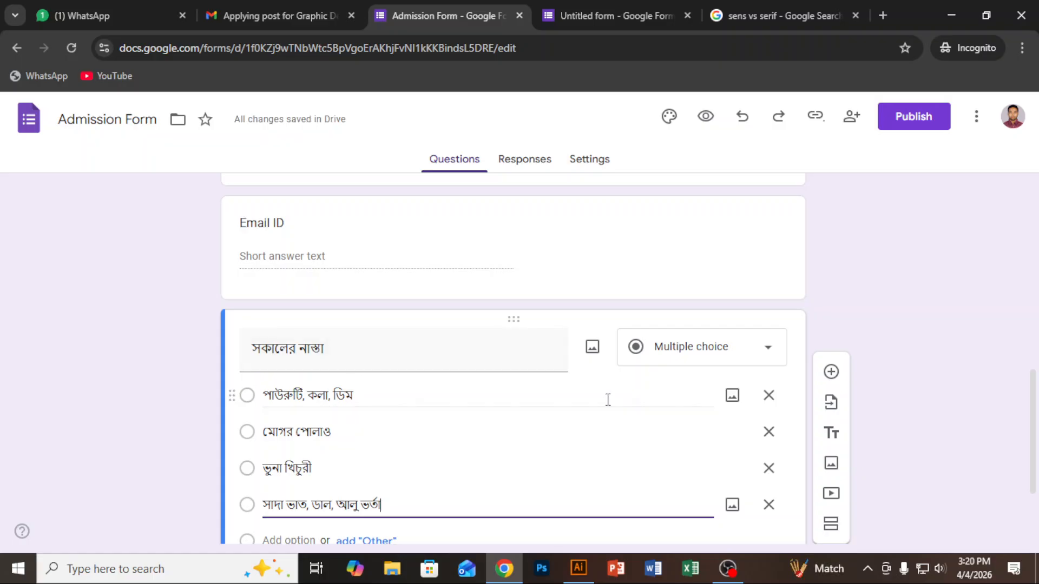
click(831, 372)
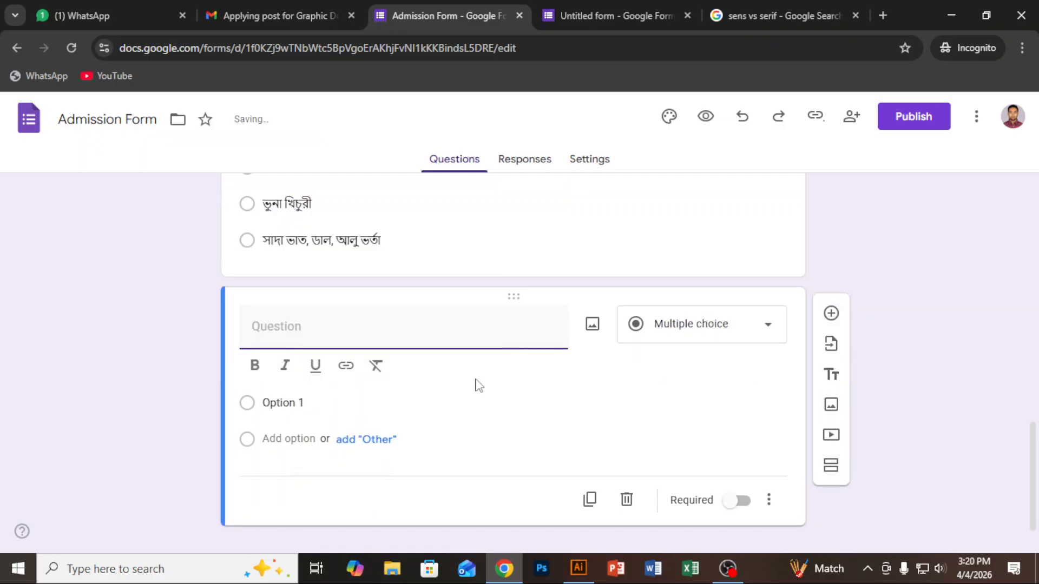
- Title the question 'দুপুরের খাবার' with choices polao combo, কাচ্চি বিরিয়ানি, দম বিরিয়ানি, plus a fourth
text(দুপ)
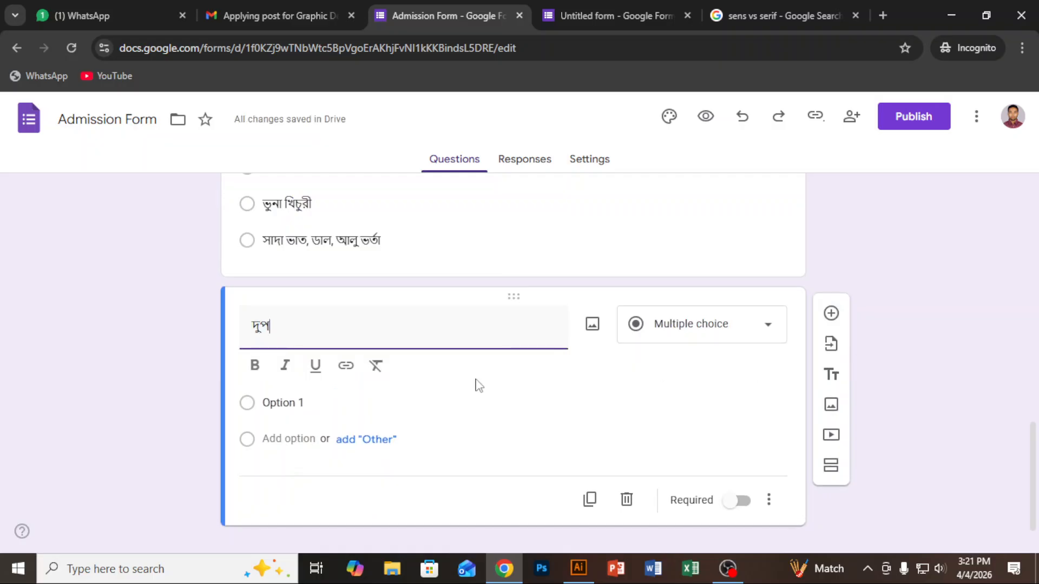
text(ু)
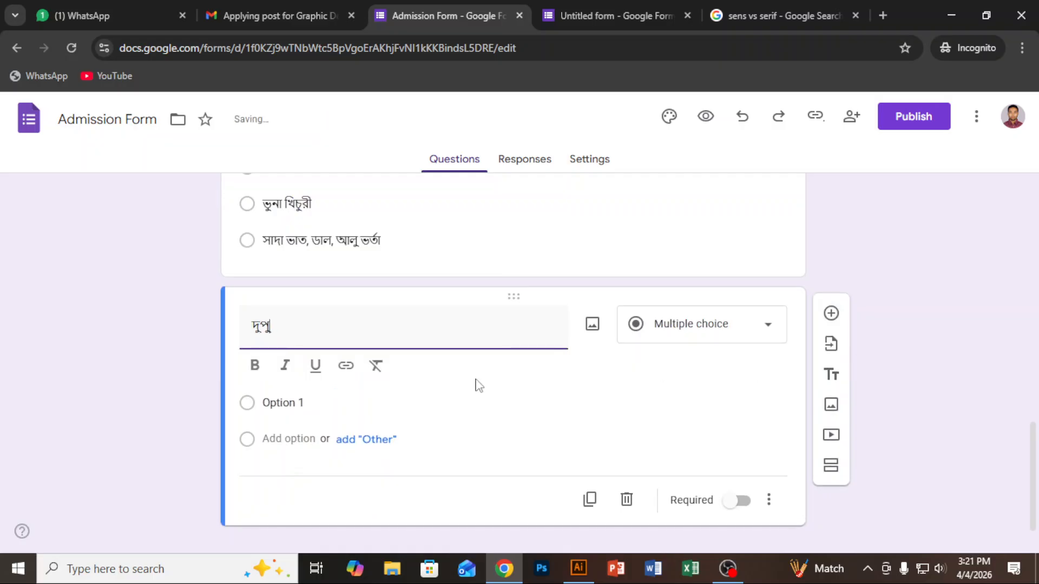
text(রের খাবার)
click(273, 402)
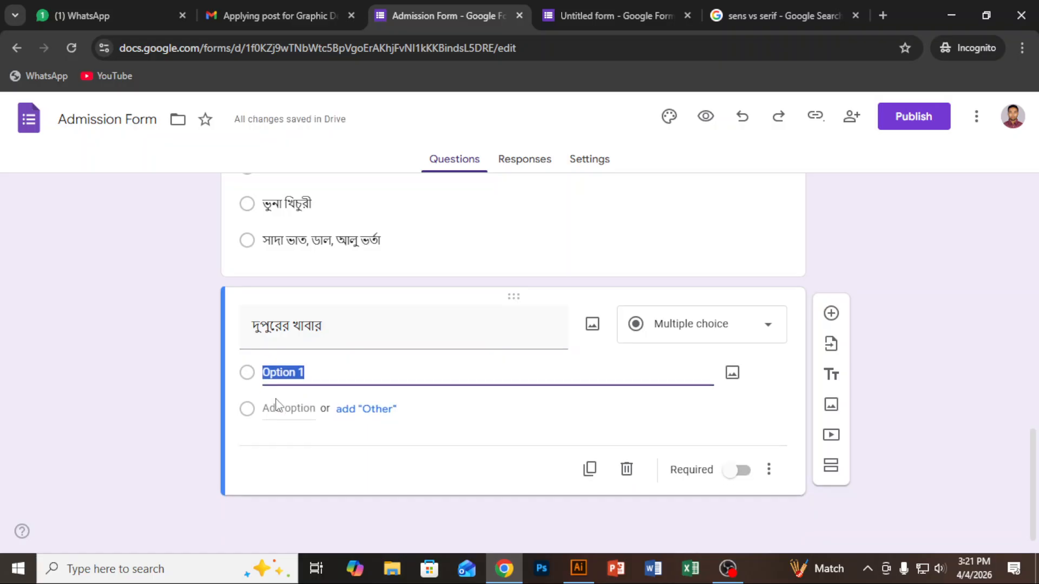
text(পোলা)
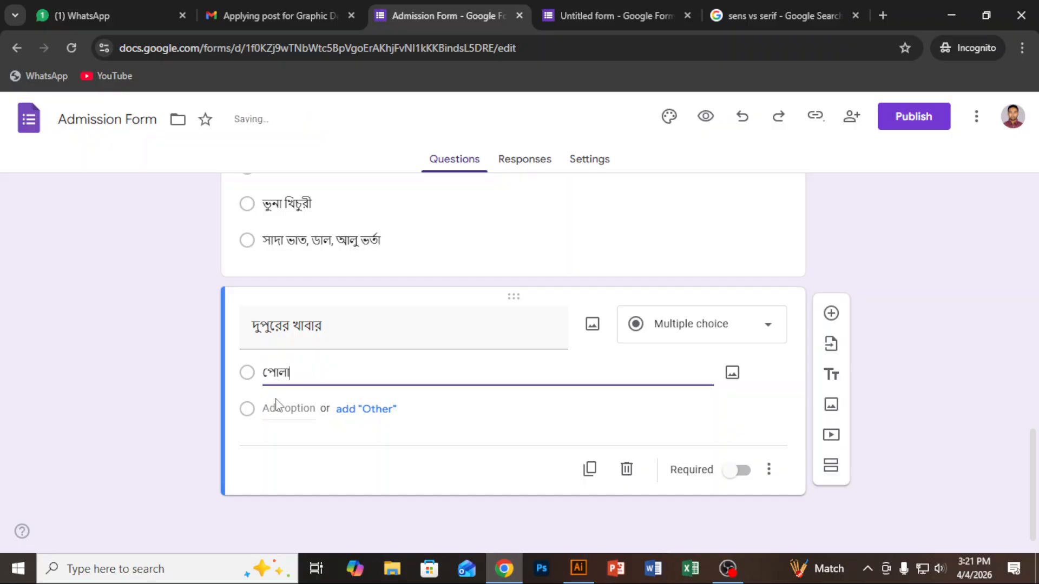
text(উ, মুরগী, মাছ ভাজি)
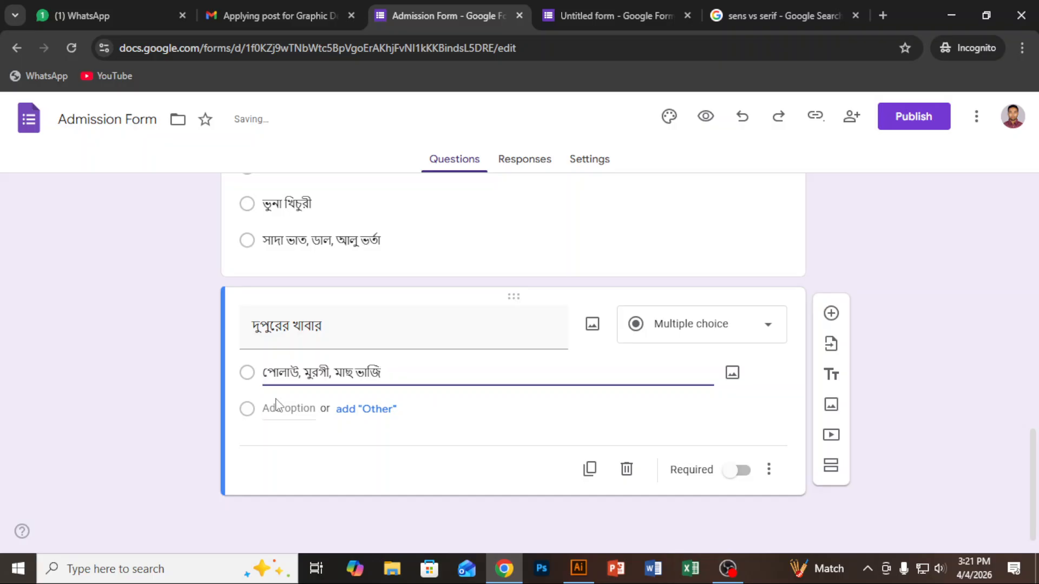
text(, ডিম, ডাল)
click(277, 408)
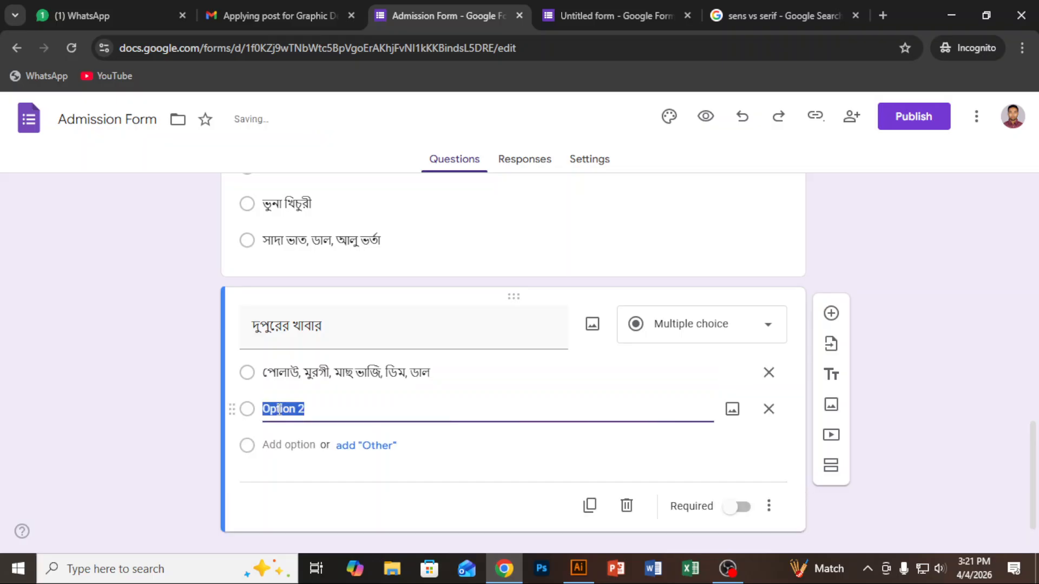
text(কা)
text(চ্চি বি)
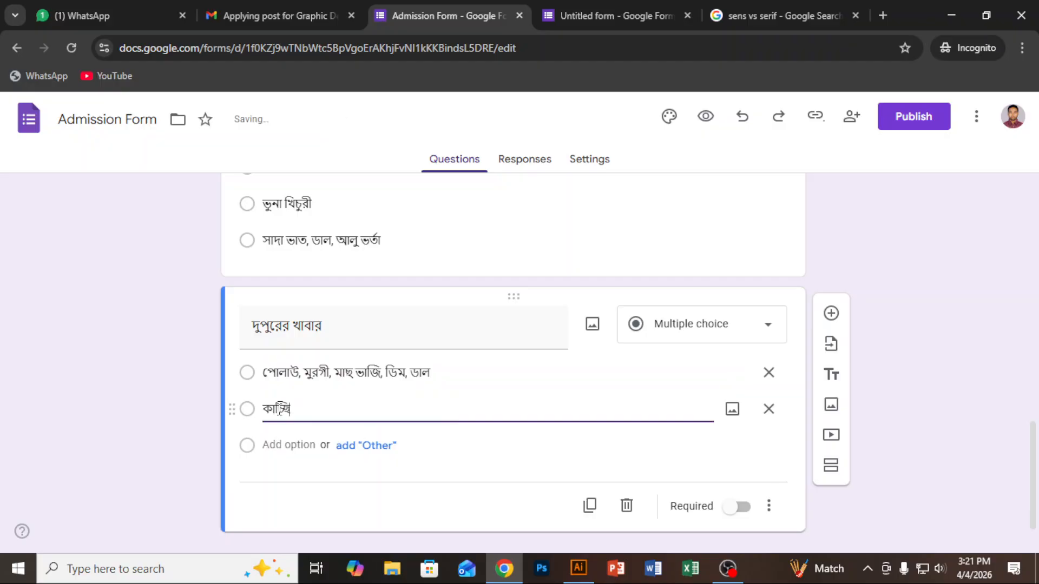
text(রিয়ানি)
click(292, 444)
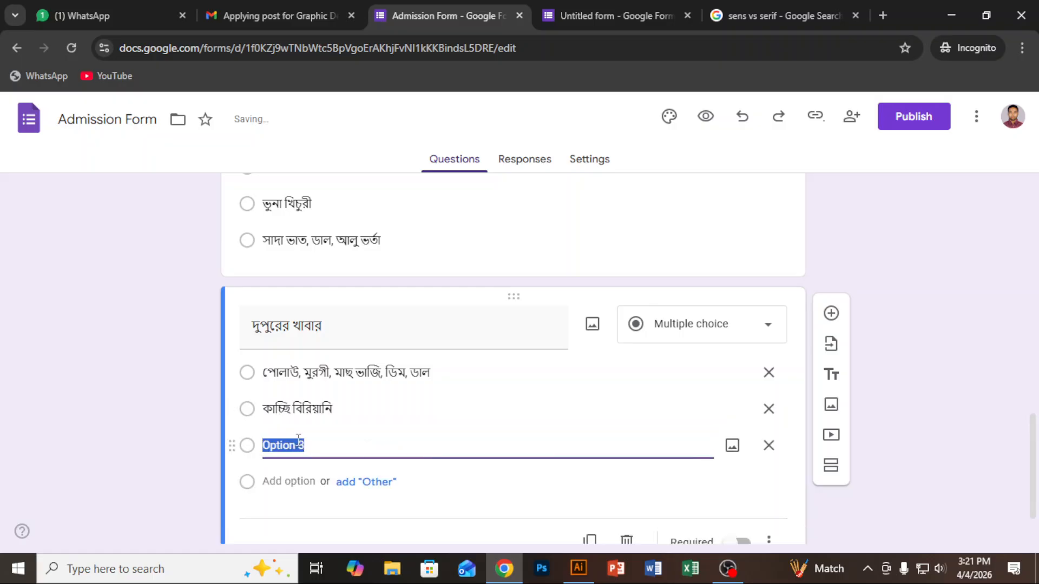
text(দম বি)
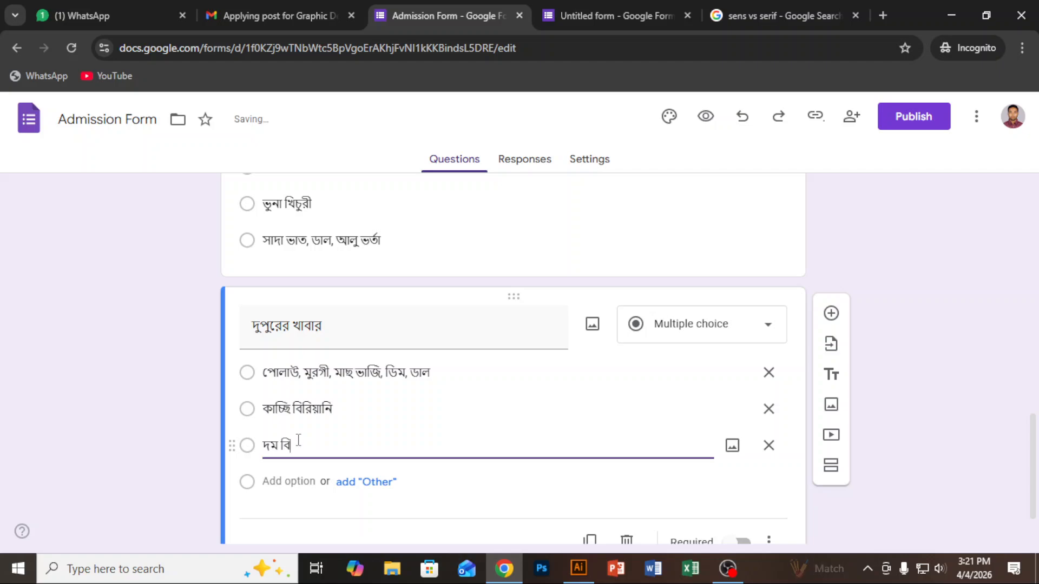
text(রিয়ানি)
click(294, 481)
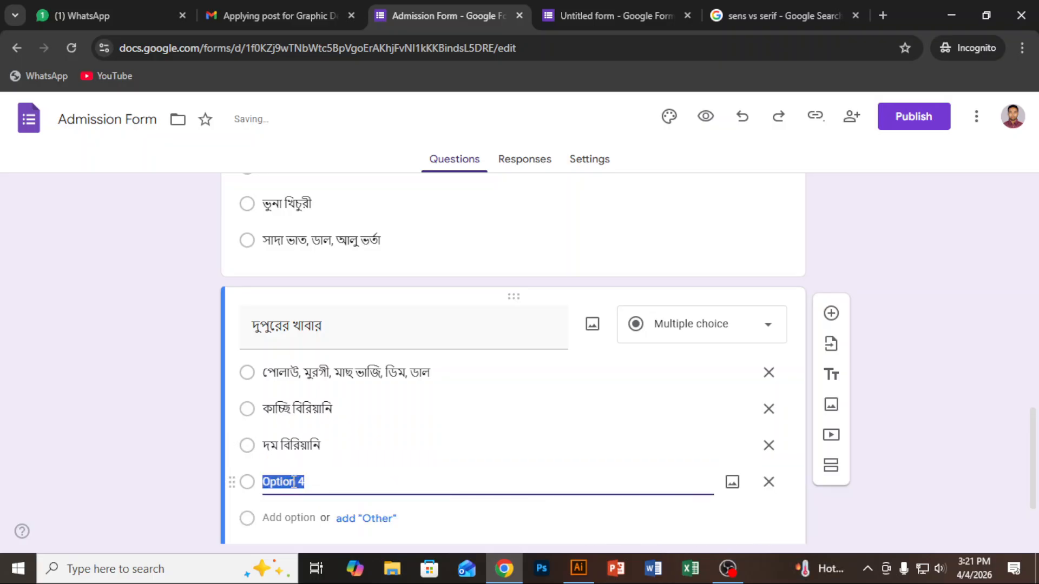
- Fill lunch's fourth choice as 'সাদা ভাত, খাসির গোস্ত, আলু ভর্তা, ডাল' by pasting and editing the breakfast one
click(266, 240)
key(ctrl+c)
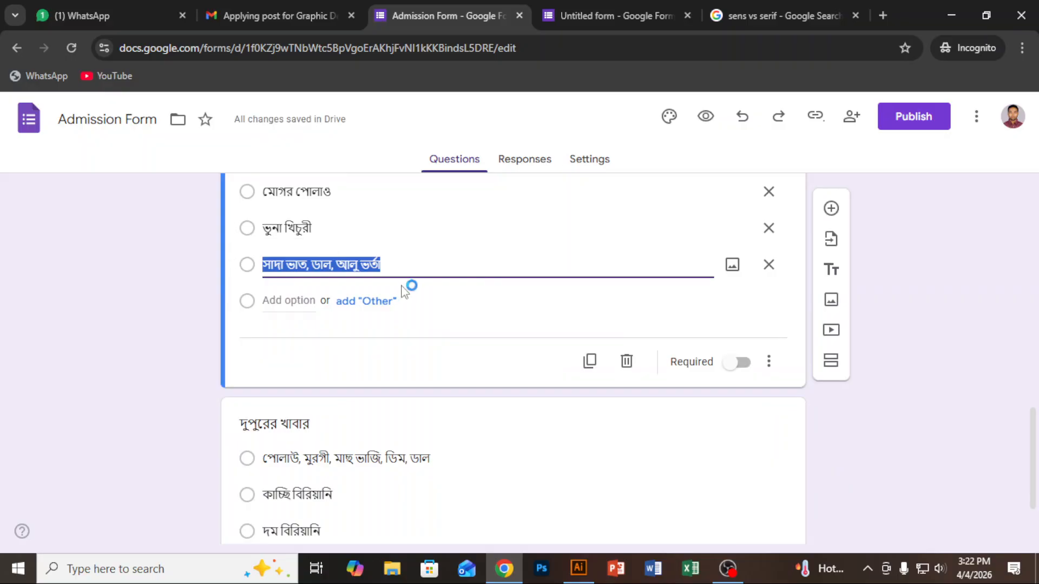
click(362, 453)
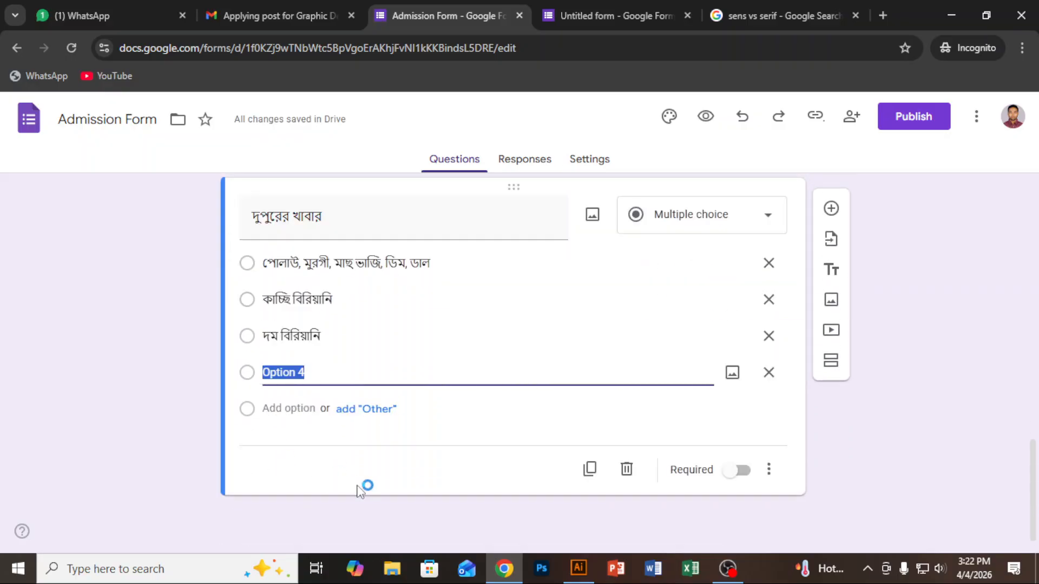
key(ctrl+v)
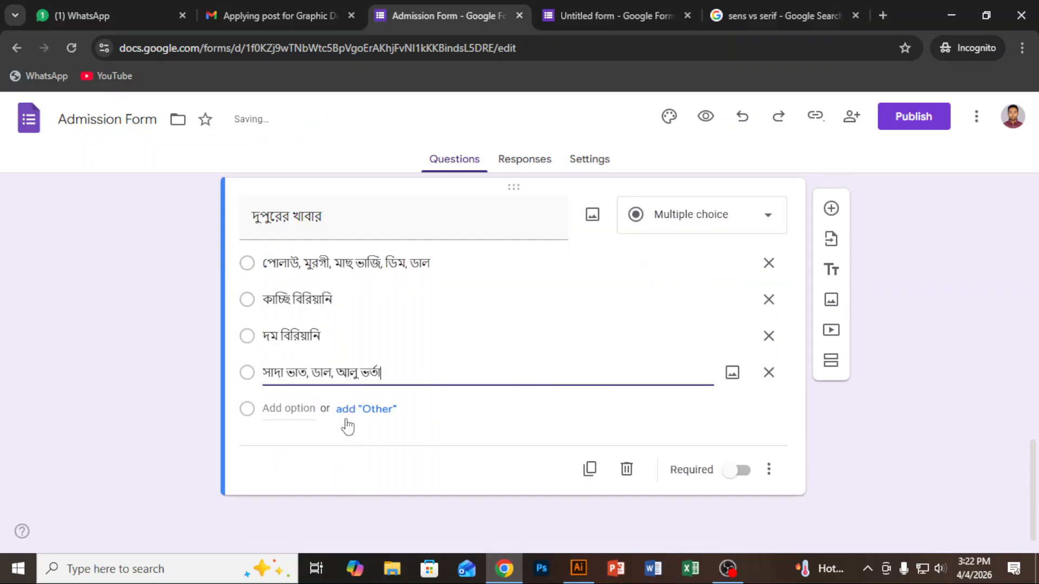
click(312, 377)
text(খা)
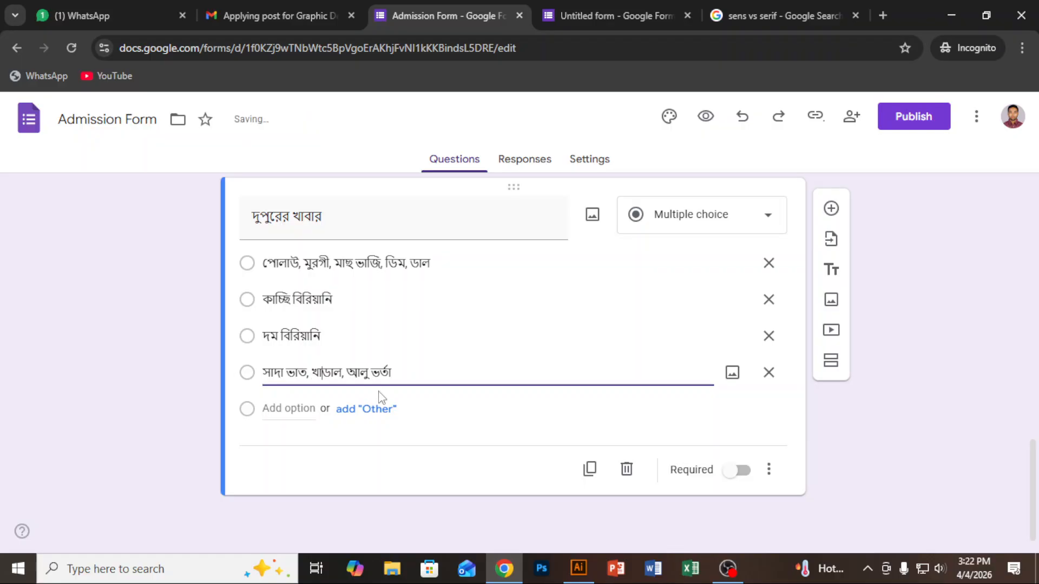
text(সির)
text( গোস্)
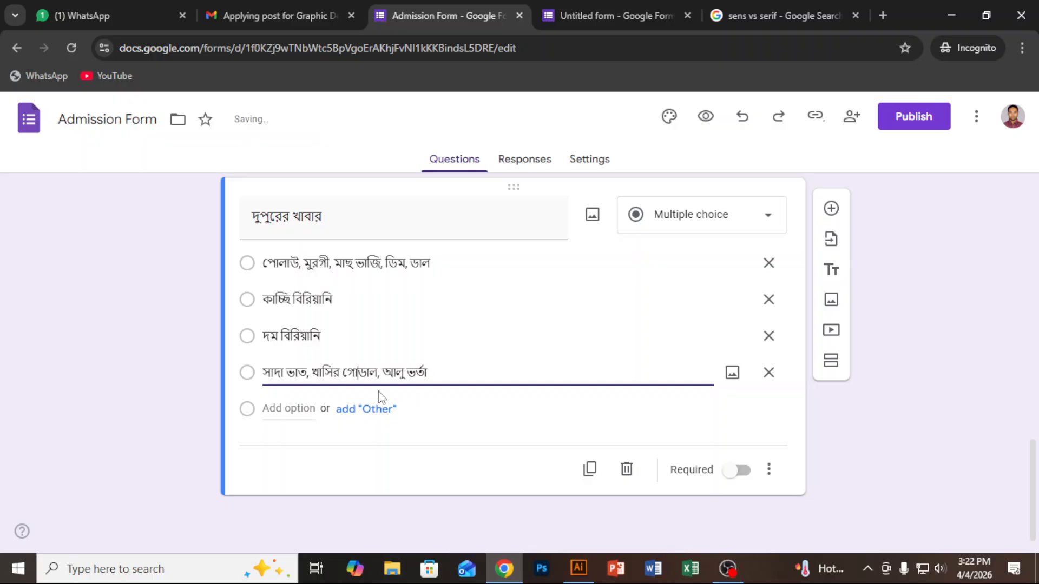
key(Delete)
key(Delete)
key(Delete)
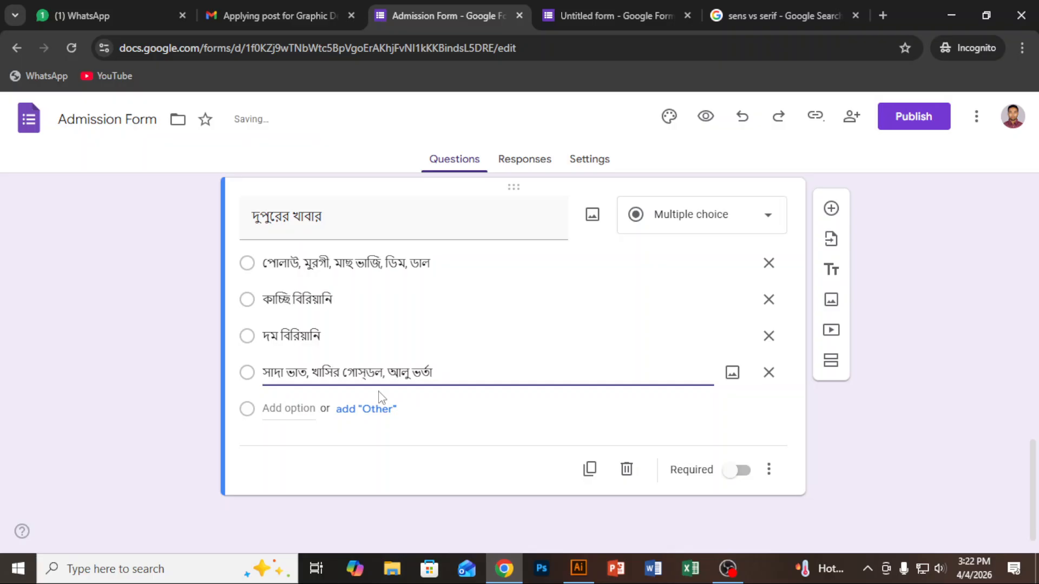
key(BackSpace)
text(্ত)
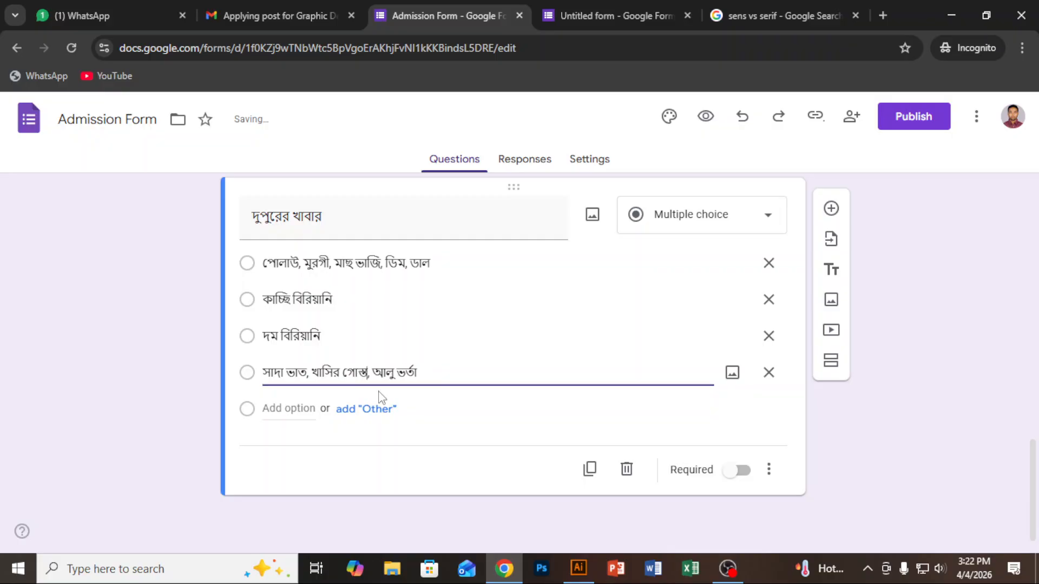
click(435, 373)
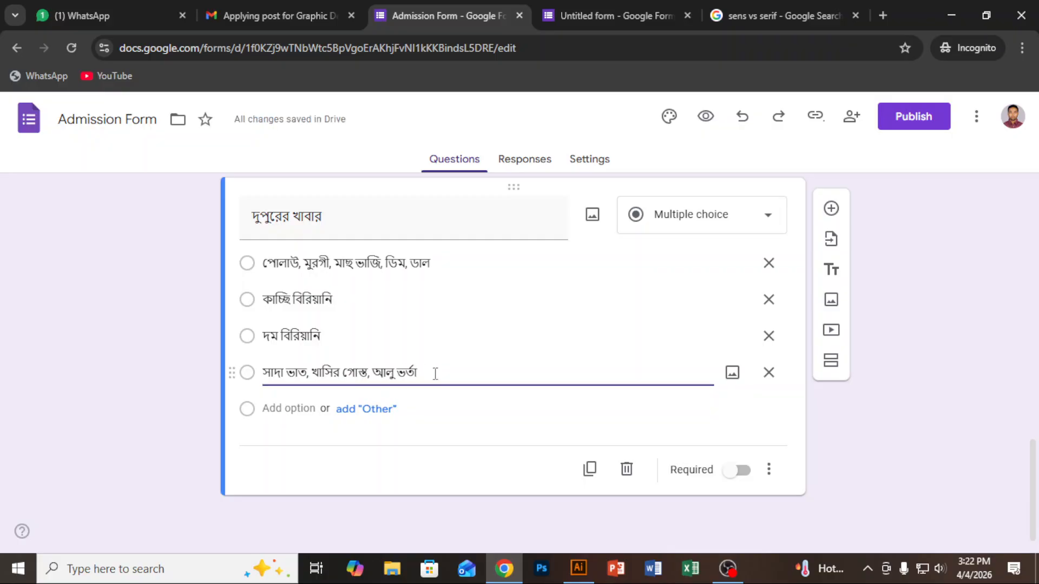
text(ও)
key(BackSpace)
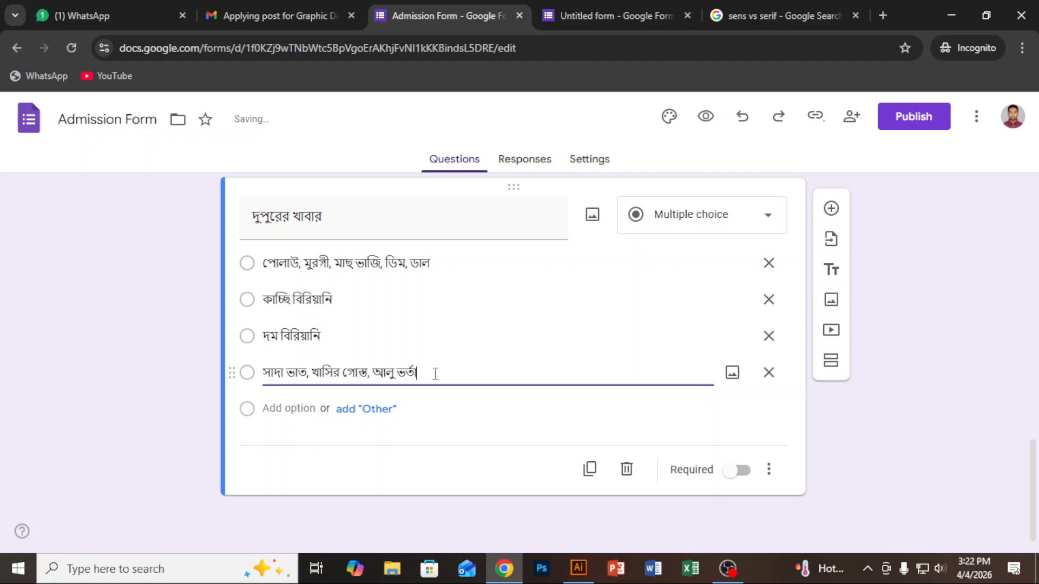
text(, ডাল)
- Make the breakfast and lunch questions required and start a new question titled 'প্রশ্ন'
click(736, 470)
scroll(757, 466, up, 5)
click(725, 440)
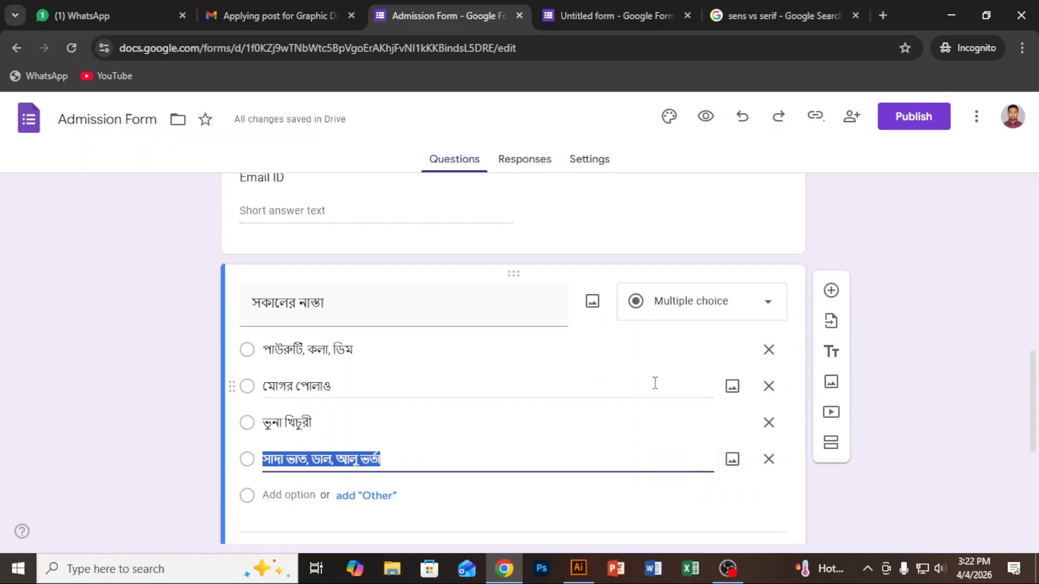
scroll(698, 394, down, 4)
click(738, 328)
scroll(726, 406, down, 1)
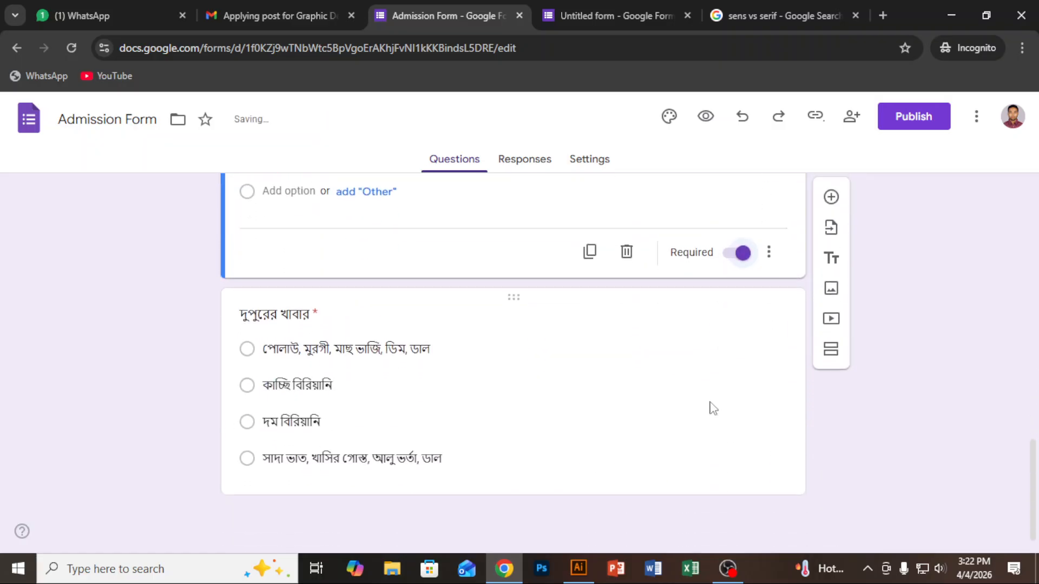
click(690, 426)
click(833, 214)
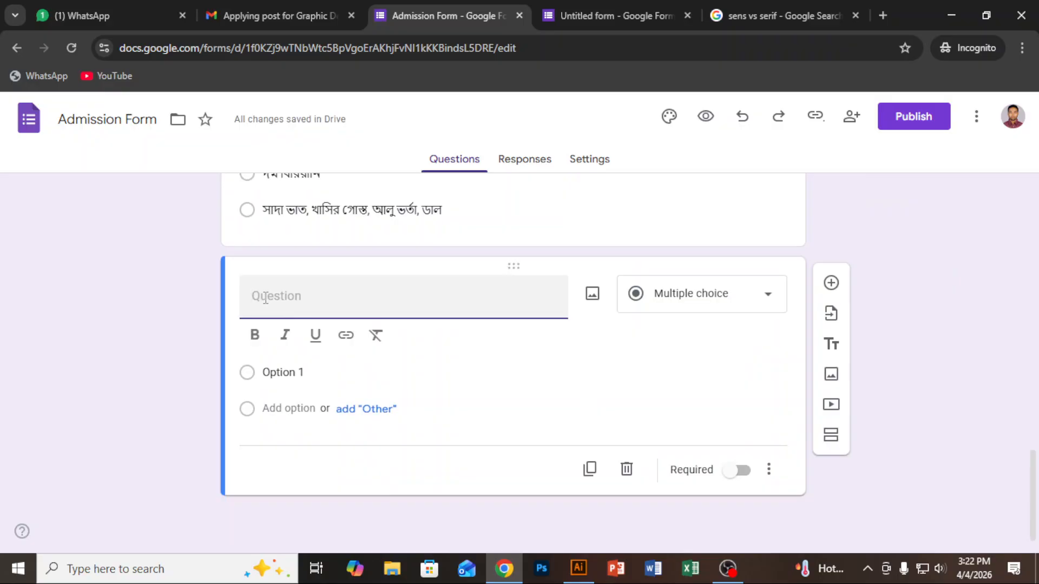
text(প্রশ্ন)
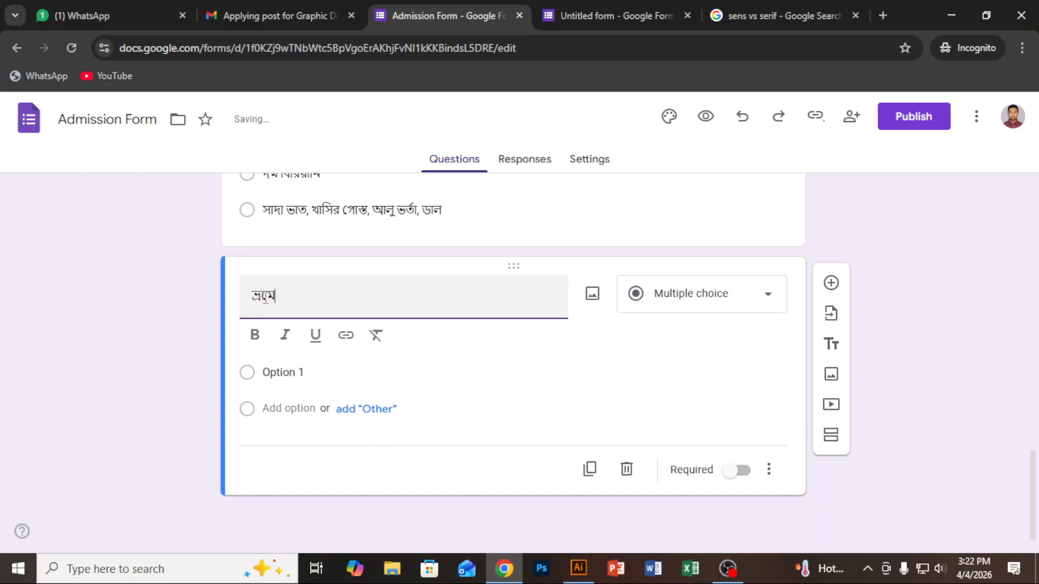
- Complete the title ভ্রমণের স্থান and make it a Checkboxes question
key(BackSpace)
text(ণের স্থান)
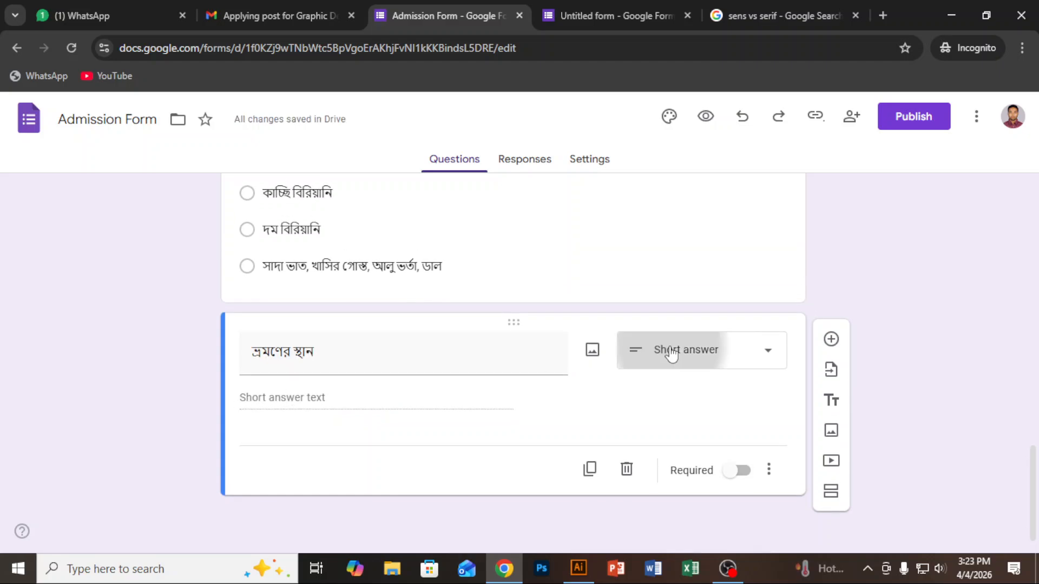
click(673, 346)
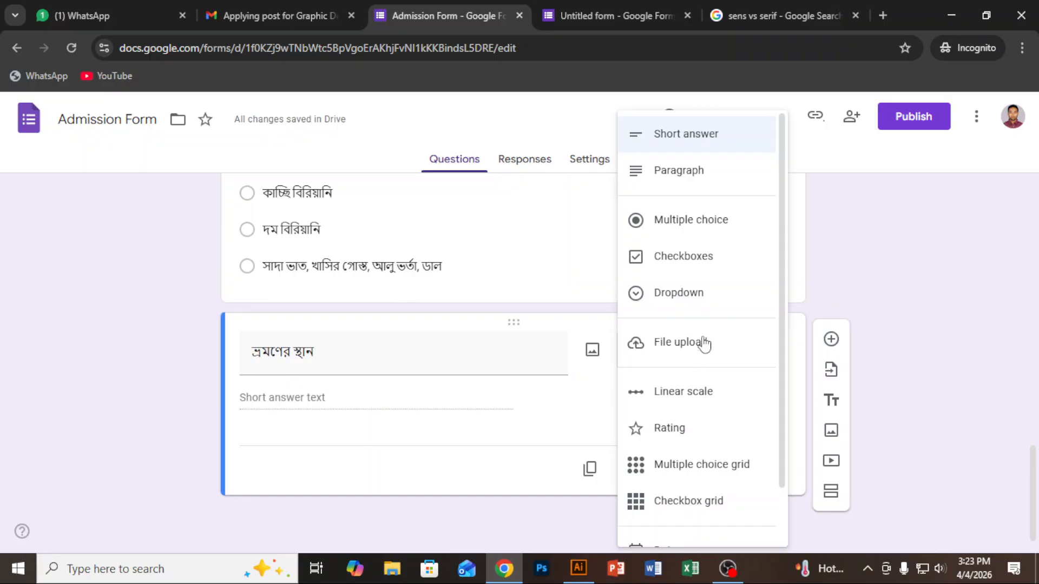
click(696, 263)
- Enter the choices কান্দিরপাড় and পুলিশ লাইন
click(301, 396)
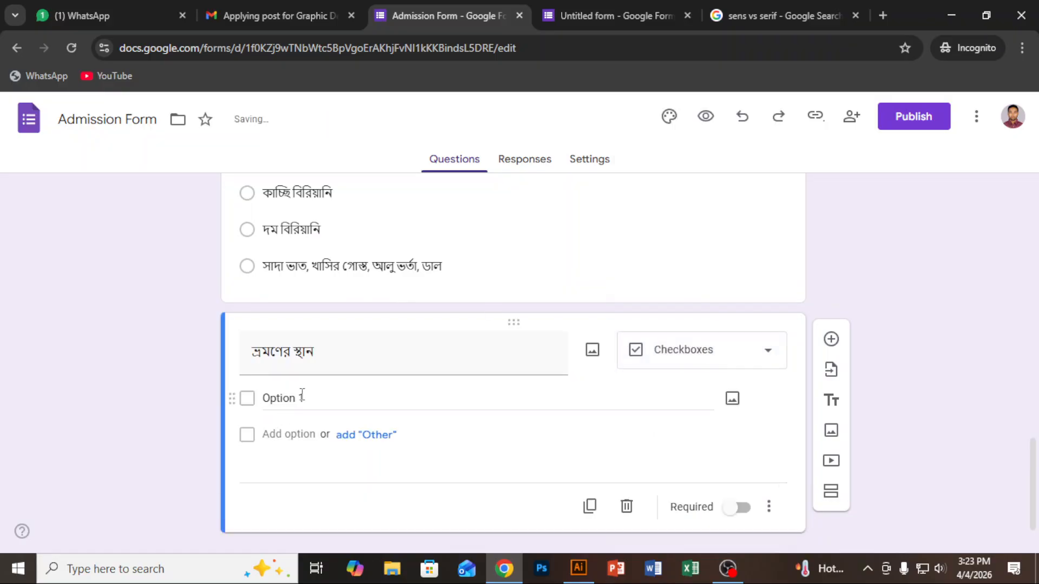
text(কা)
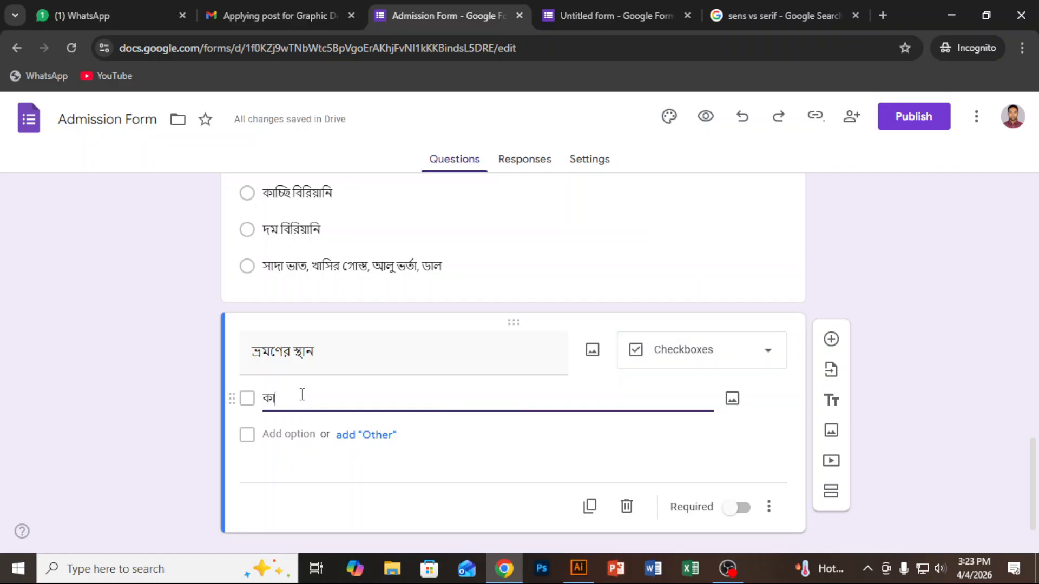
text(ন্দিরপুঙ্)
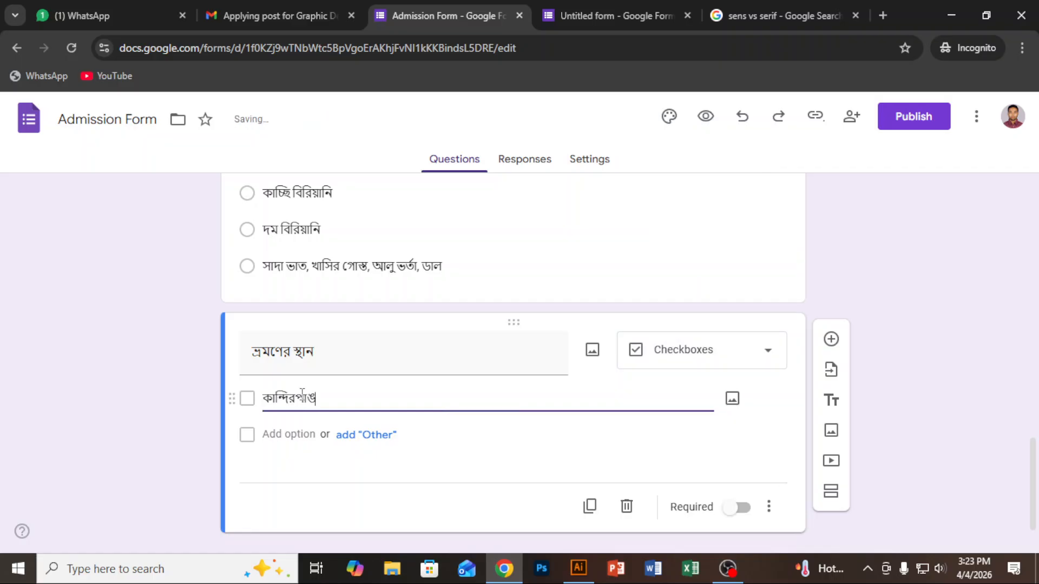
key(BackSpace)
text(য)
key(BackSpace)
text(ড়)
click(287, 434)
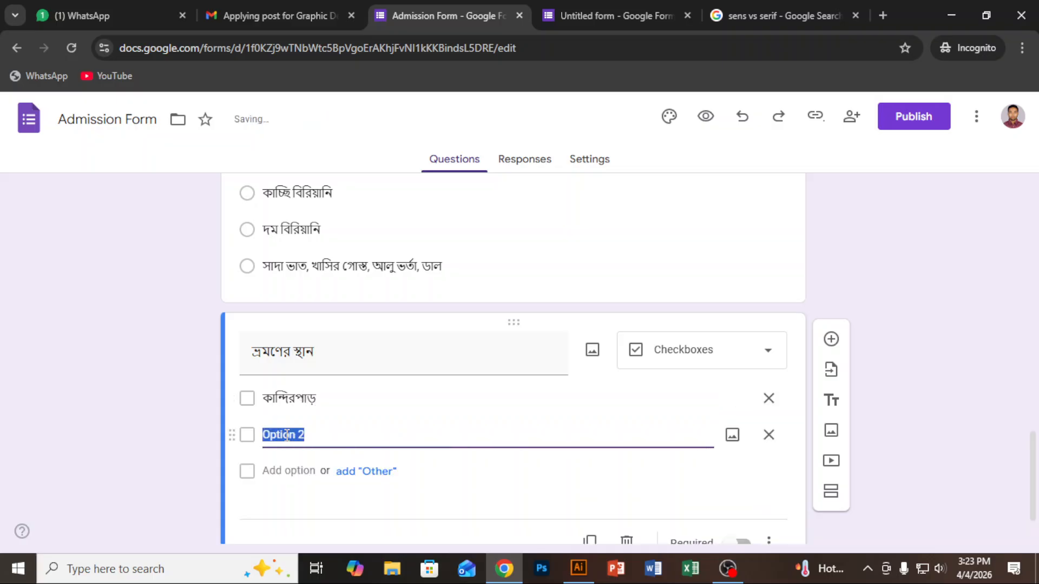
text(পু)
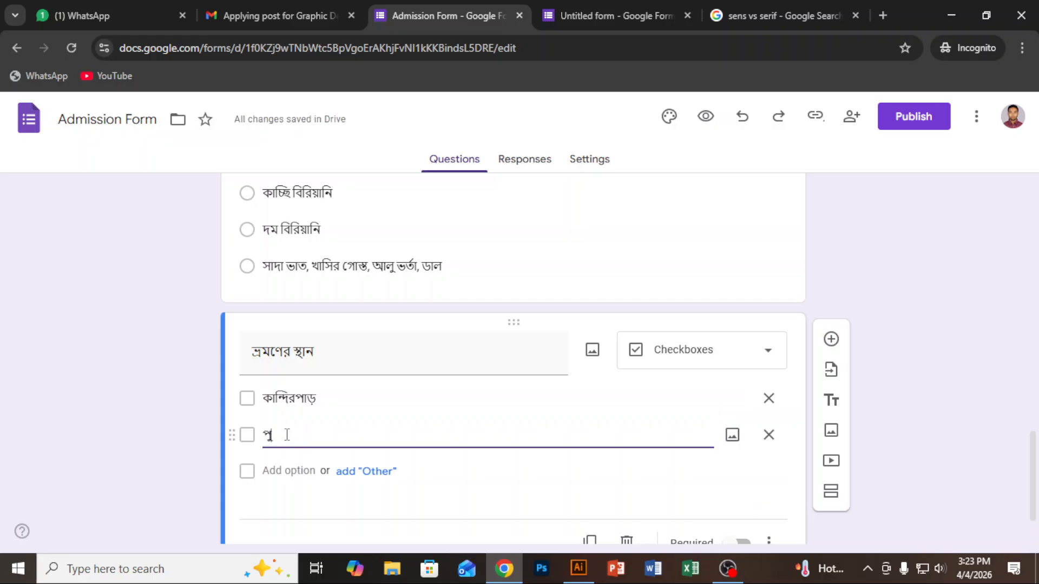
text(লিশ)
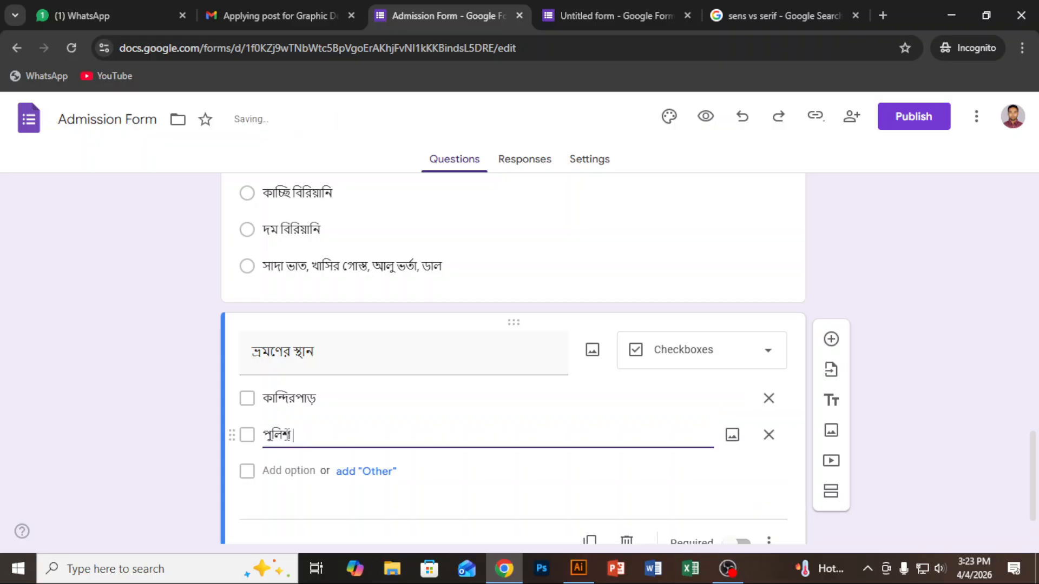
text( লাইন)
- Add the third and fourth choices কোর্টবাড়ি and সোনারগাঁও
click(291, 471)
text(কে)
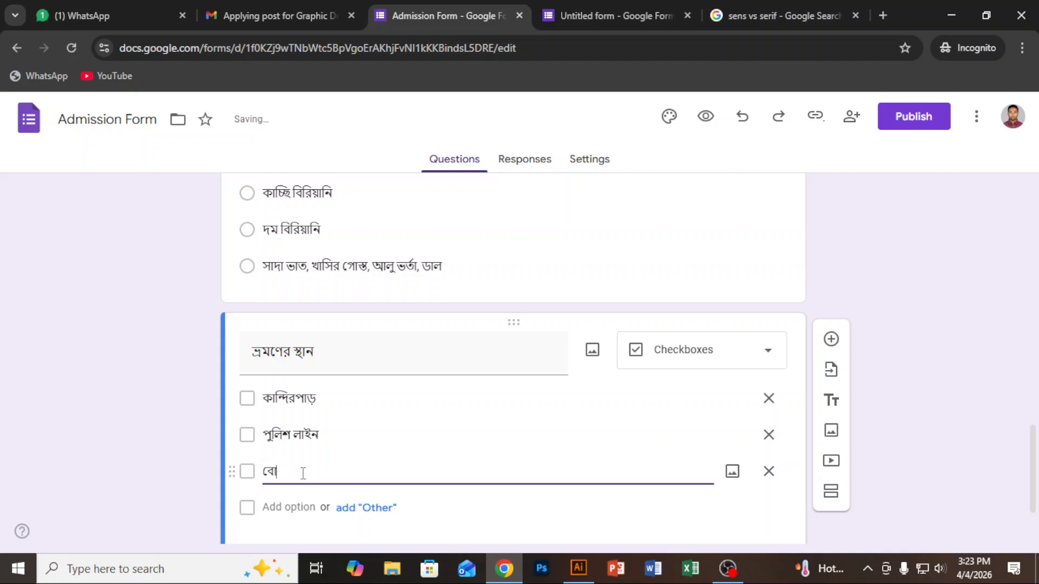
text(ার্ট)
text(বা)
text(ড়ি)
click(285, 507)
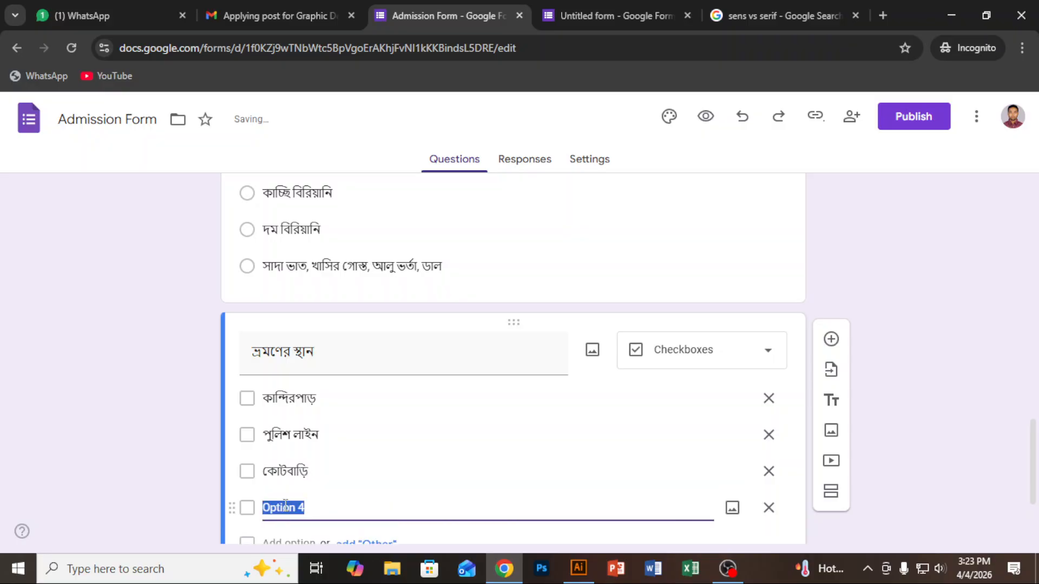
text(সো)
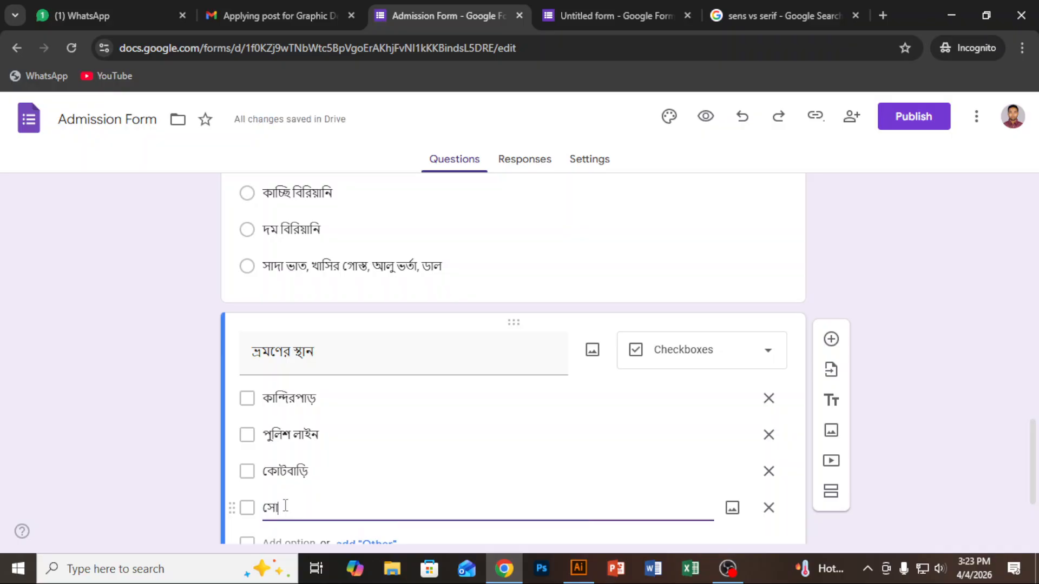
text(নারগ)
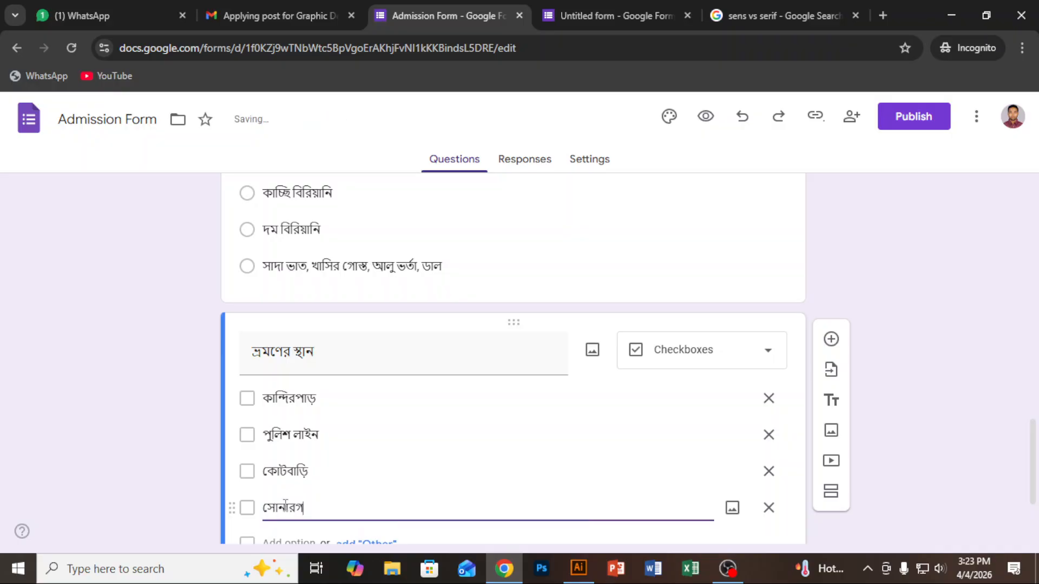
text(াঁ)
text(া)
text(ও)
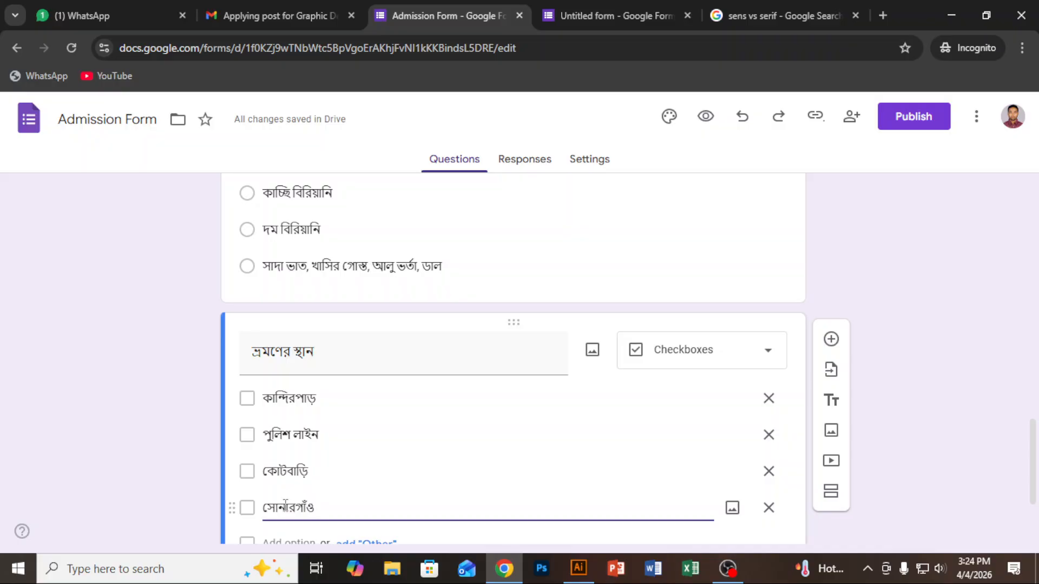
- Mark the ভ্রমণের স্থান question as required
scroll(303, 503, down, 2)
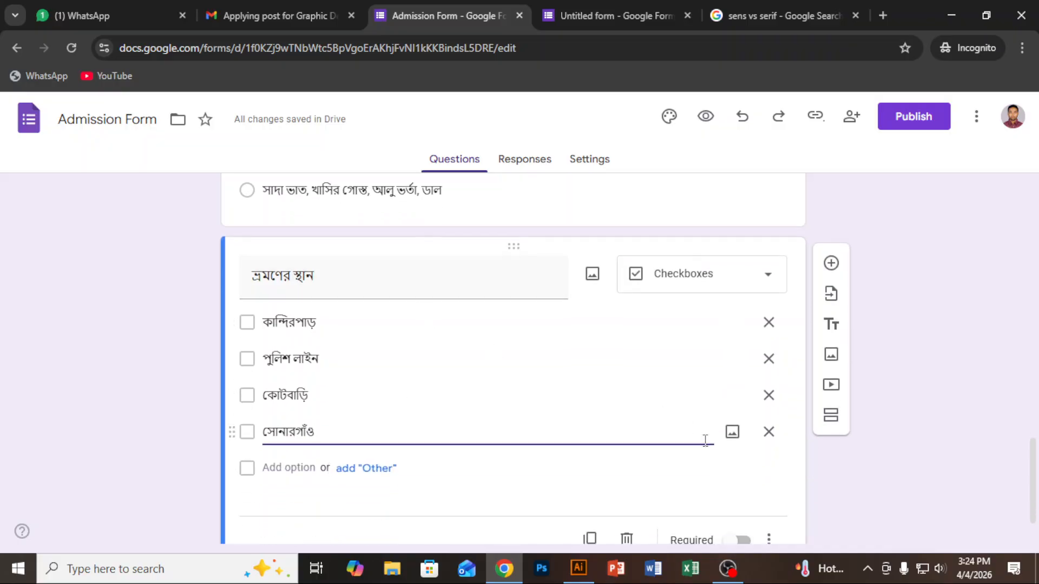
scroll(741, 544, down, 2)
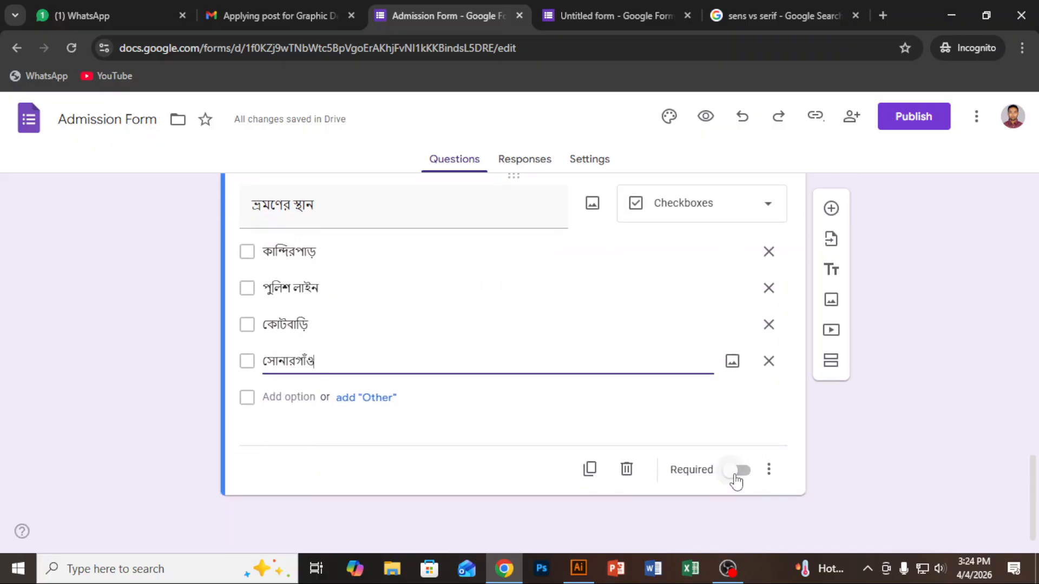
click(736, 477)
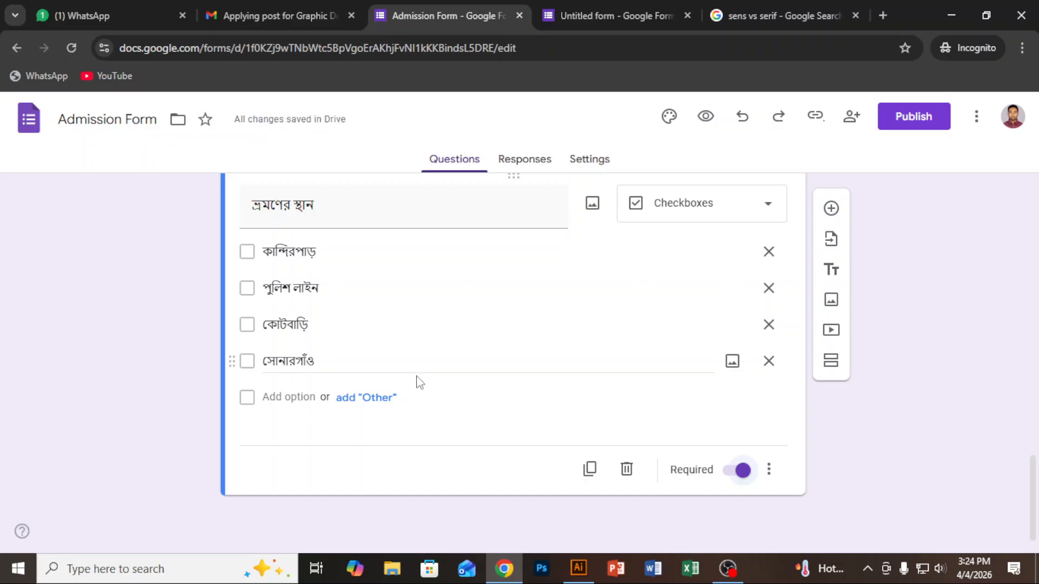
- Add a new question titled মন্তব্য, set it to Short answer and turn on Required
click(831, 208)
text(মন্তব্য)
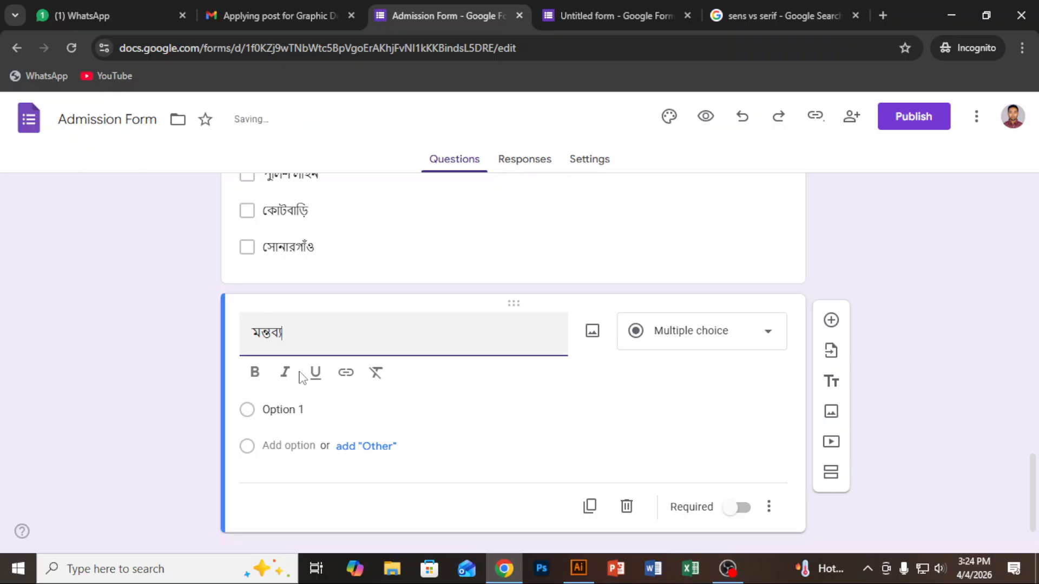
click(285, 416)
click(742, 356)
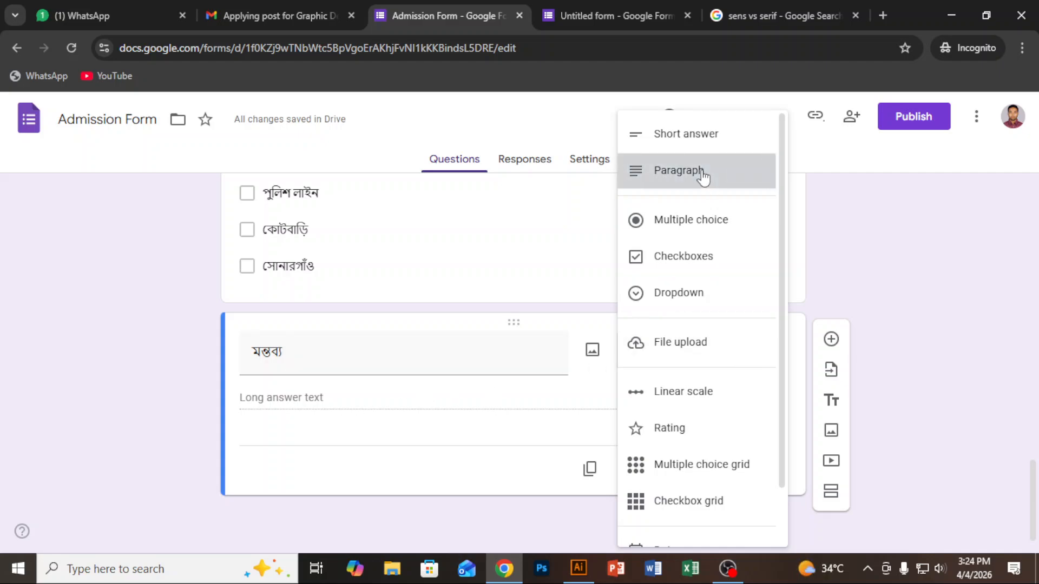
click(690, 135)
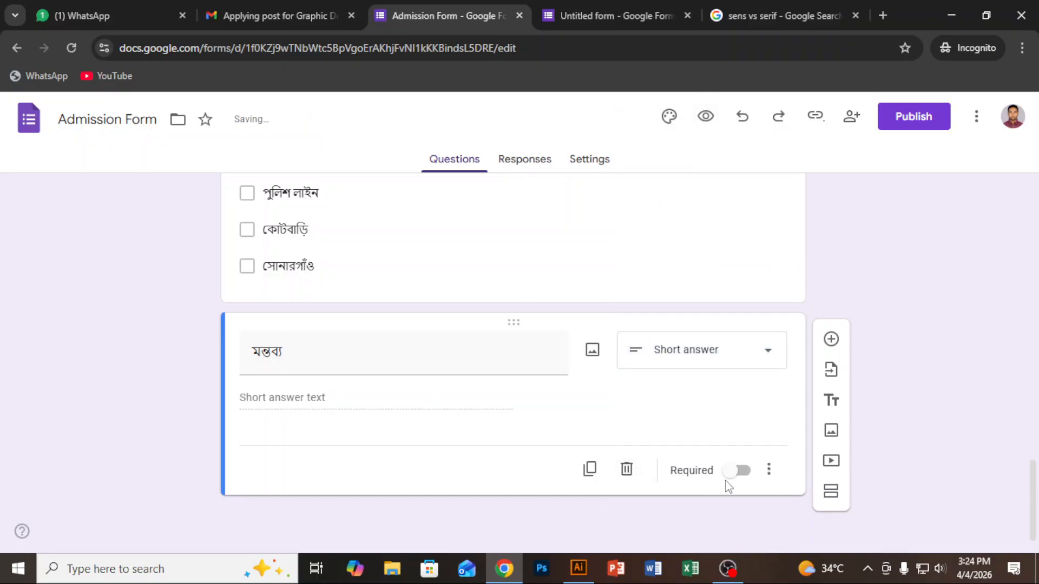
click(739, 471)
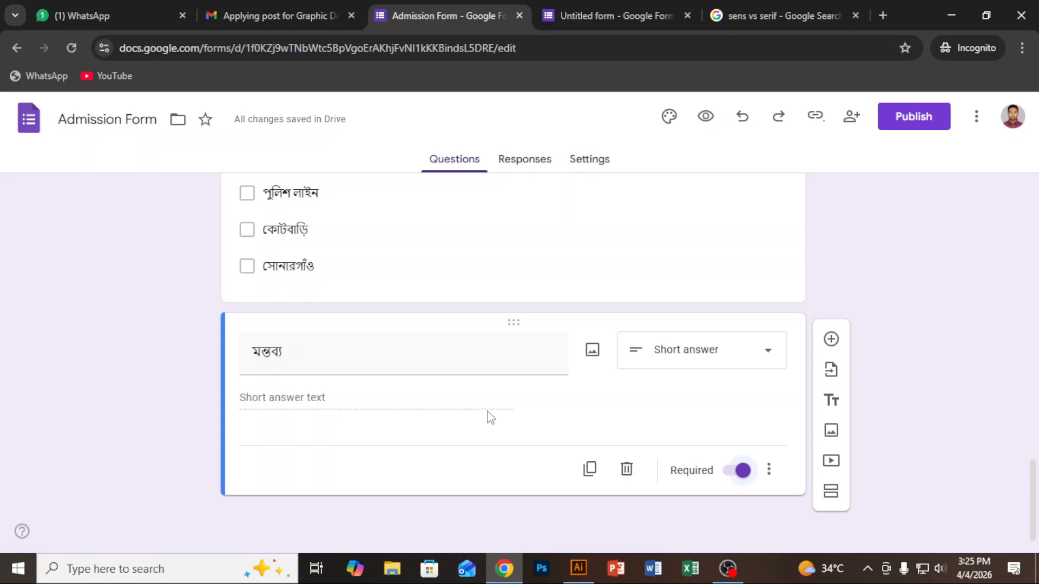
- Add a new question titled আপনার ছবি আপলোড করুন and mark it required
click(831, 340)
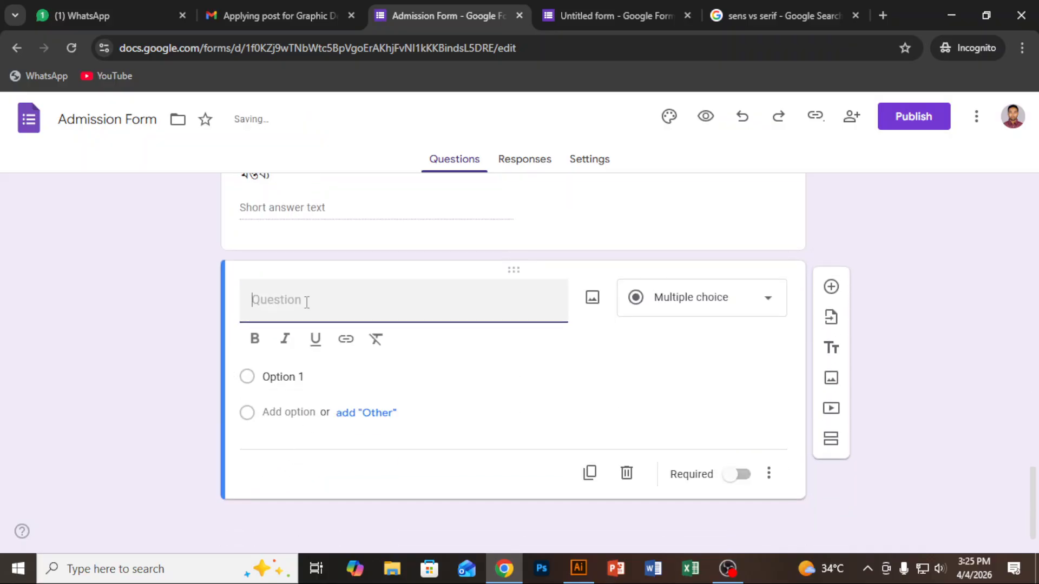
text(আপ)
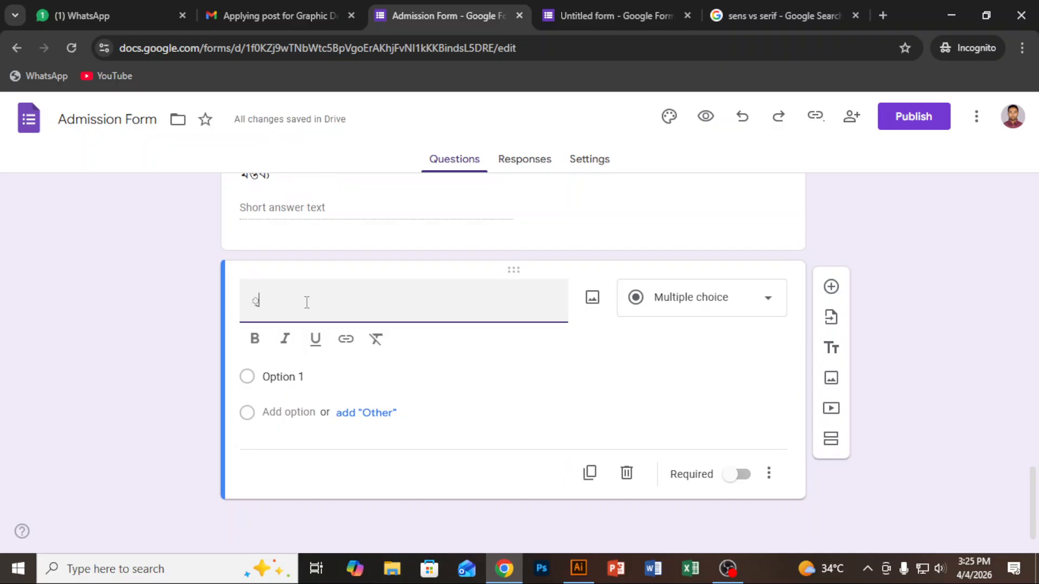
text(না)
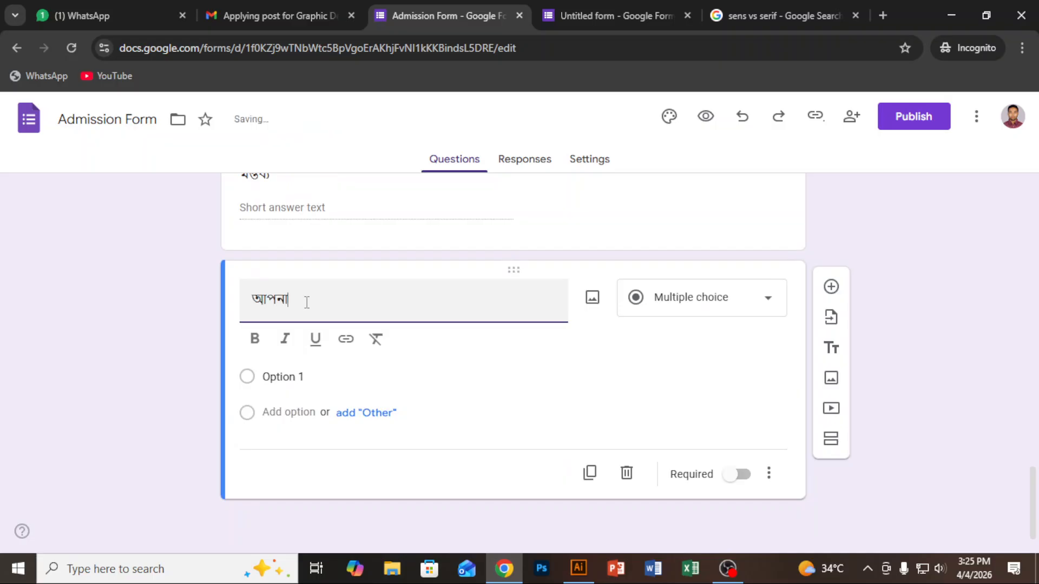
text(র বি)
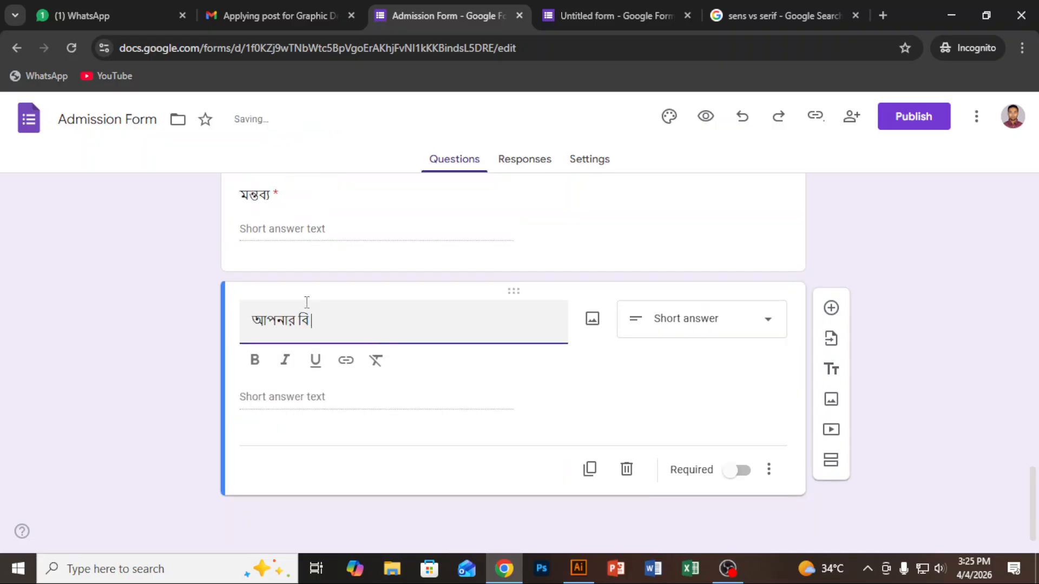
key(BackSpace)
key(BackSpace)
text(ছবি)
text( আপলে)
text(াড কর)
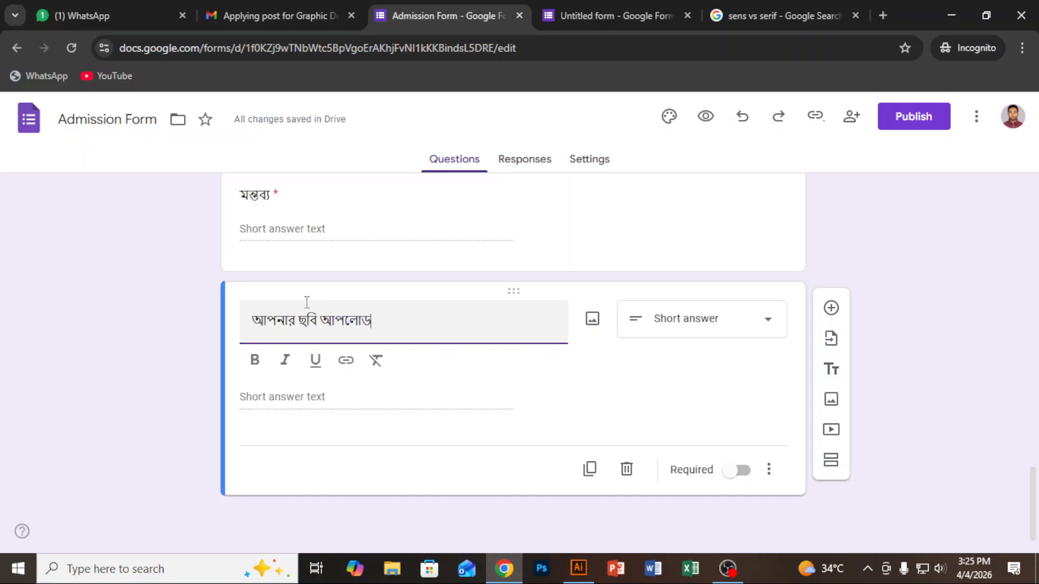
text(ুন)
click(737, 470)
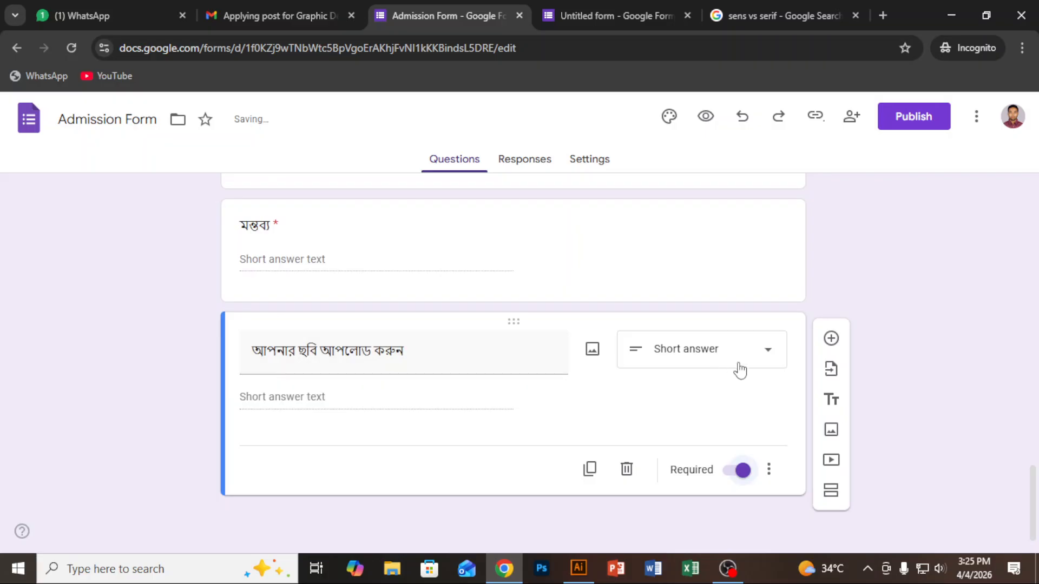
click(771, 360)
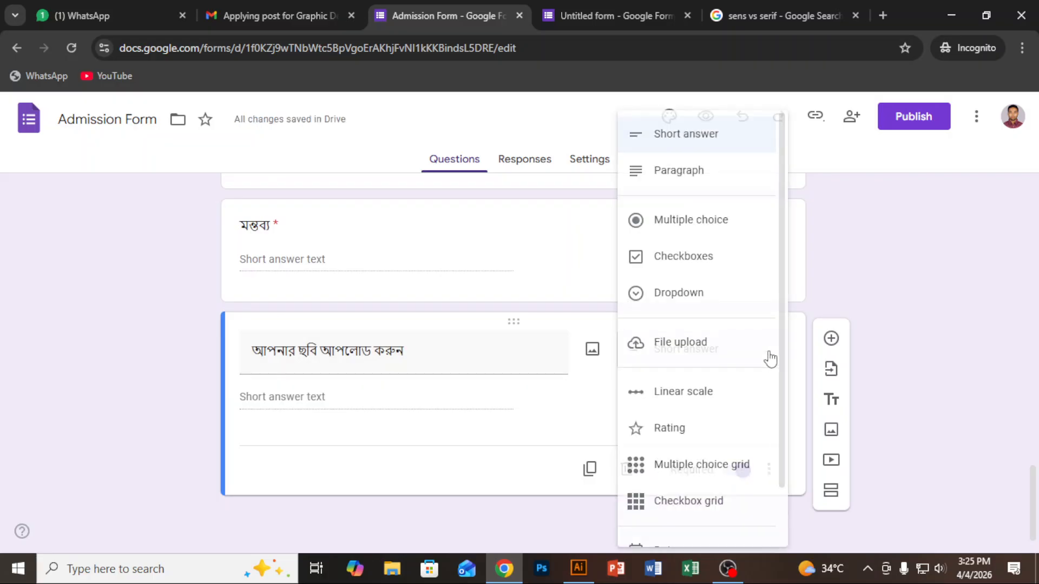
- Turn the photo question into a File upload type allowing at most 5 files
click(688, 349)
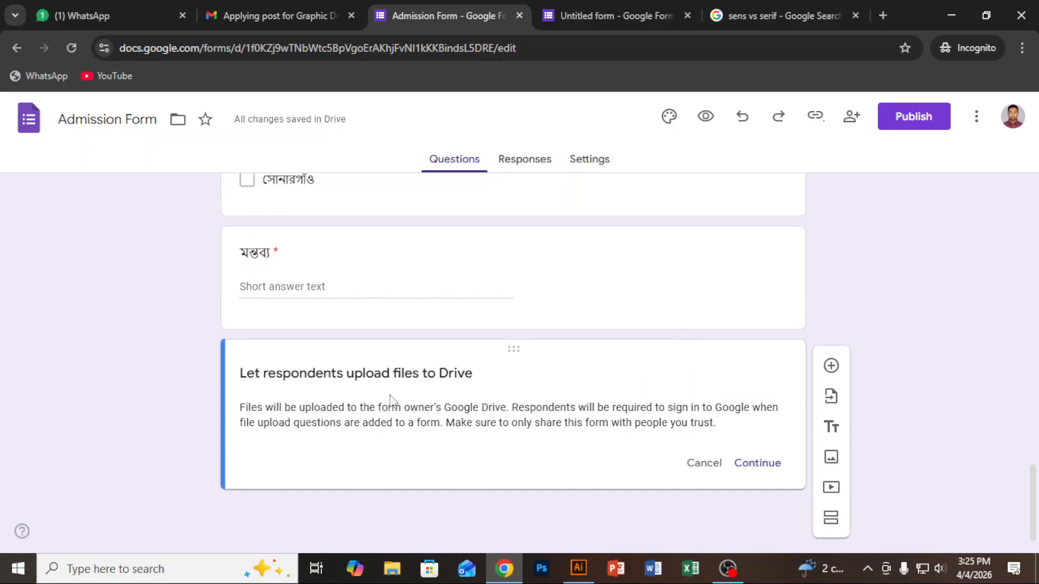
click(758, 463)
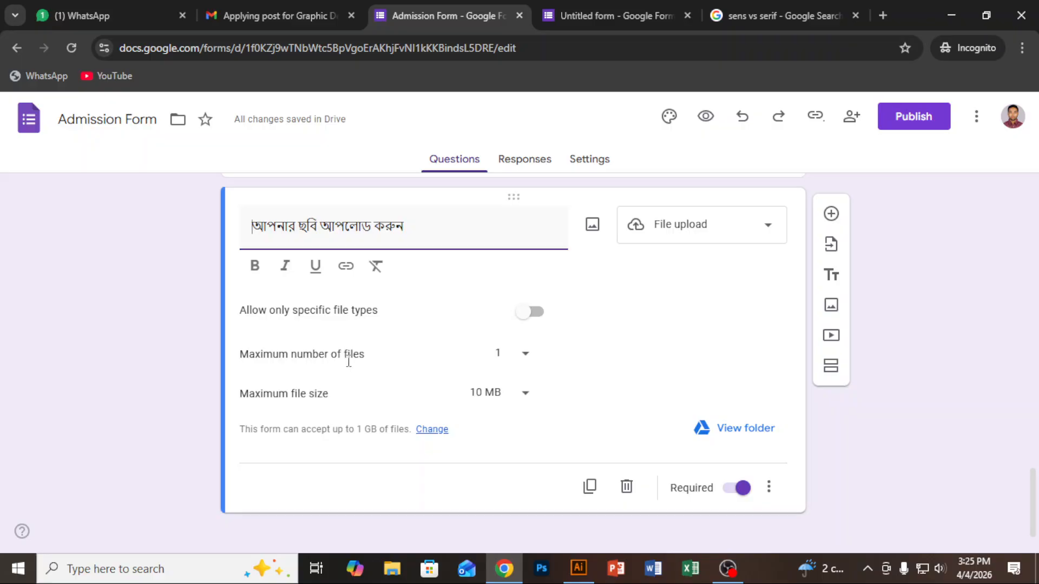
click(524, 360)
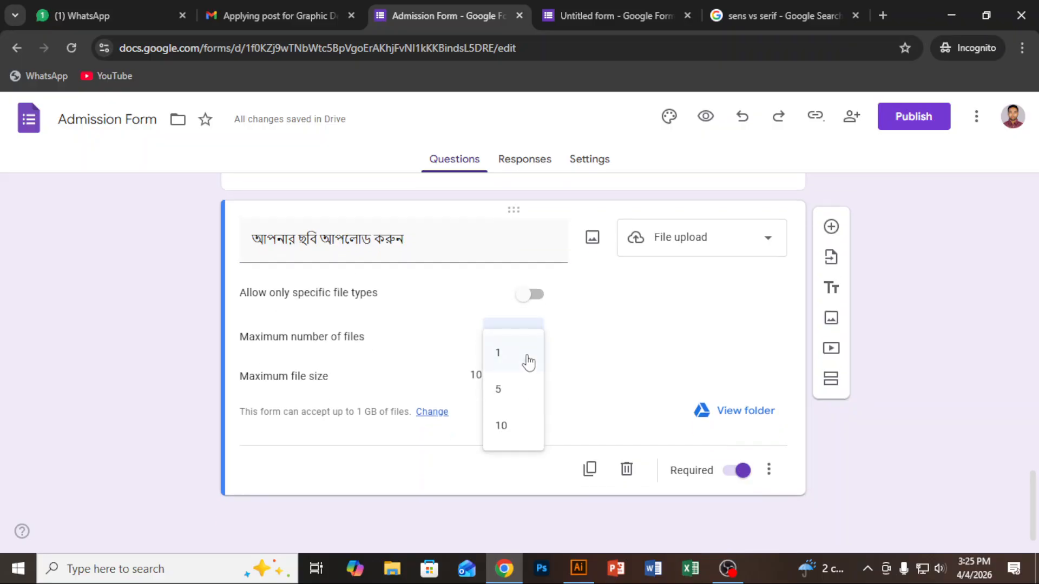
click(513, 402)
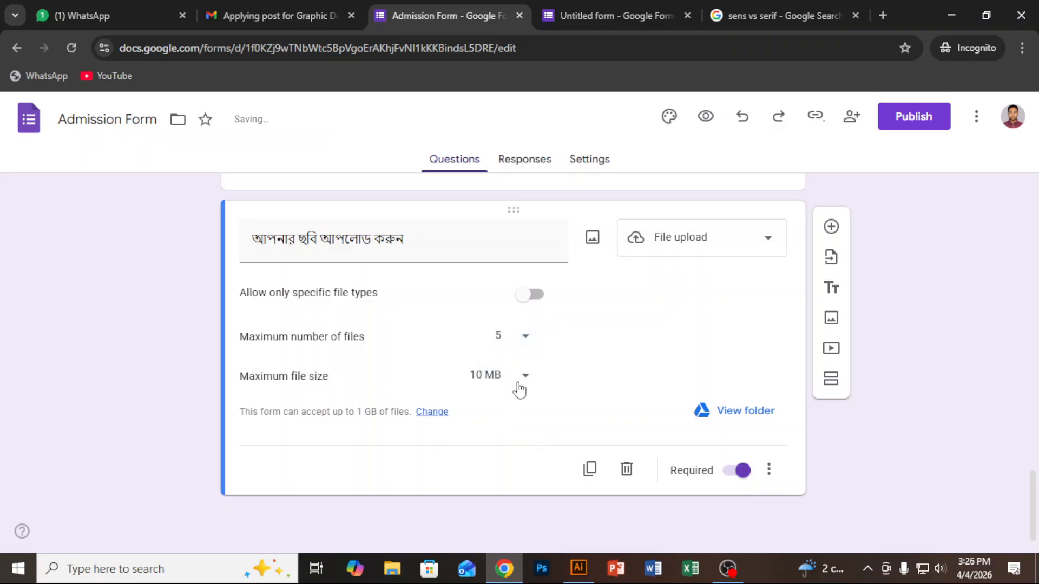
click(531, 387)
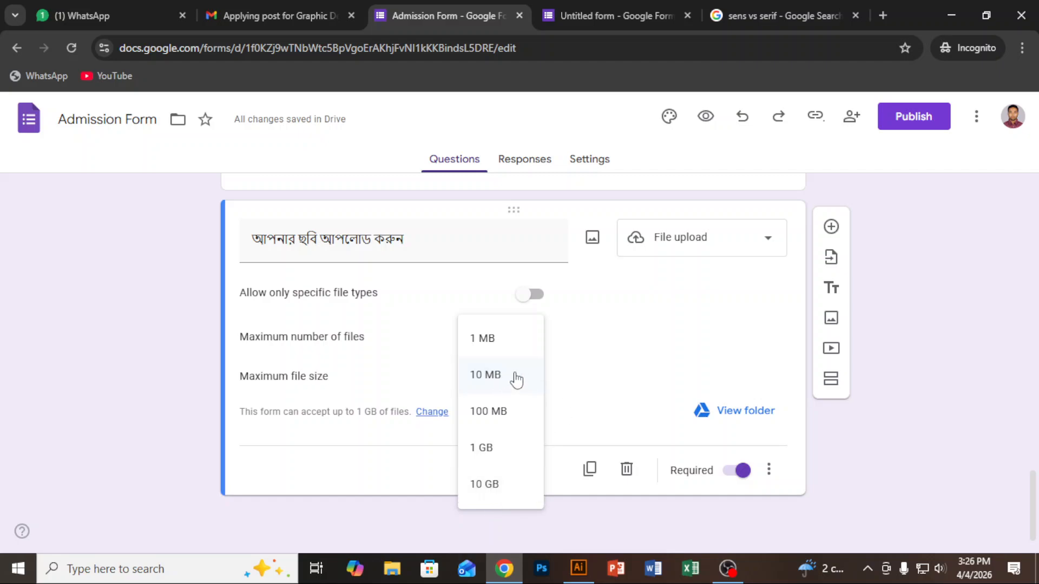
- Set the maximum file size to 100 MB, leaving file types unrestricted
click(494, 450)
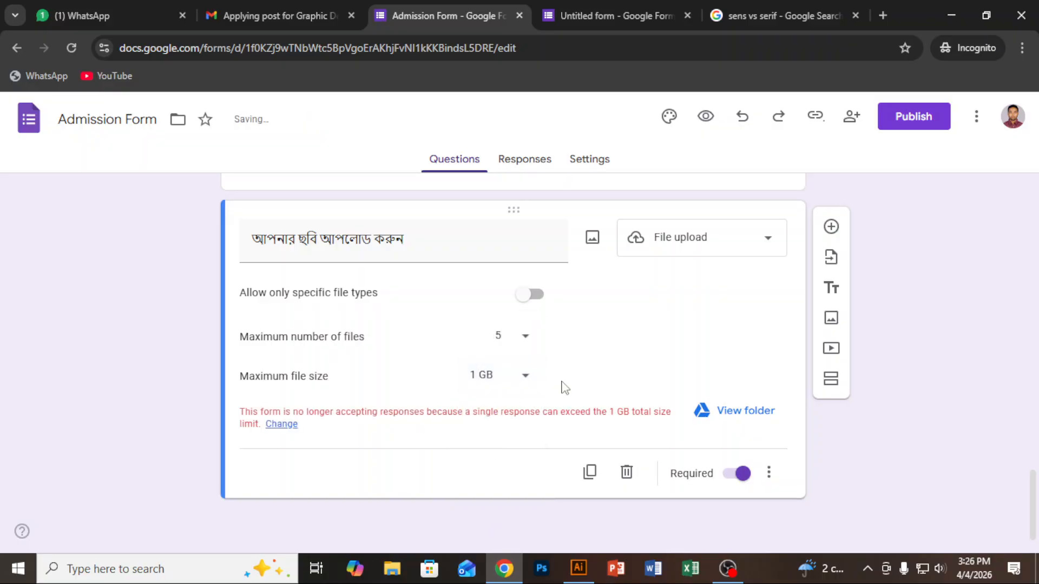
click(522, 378)
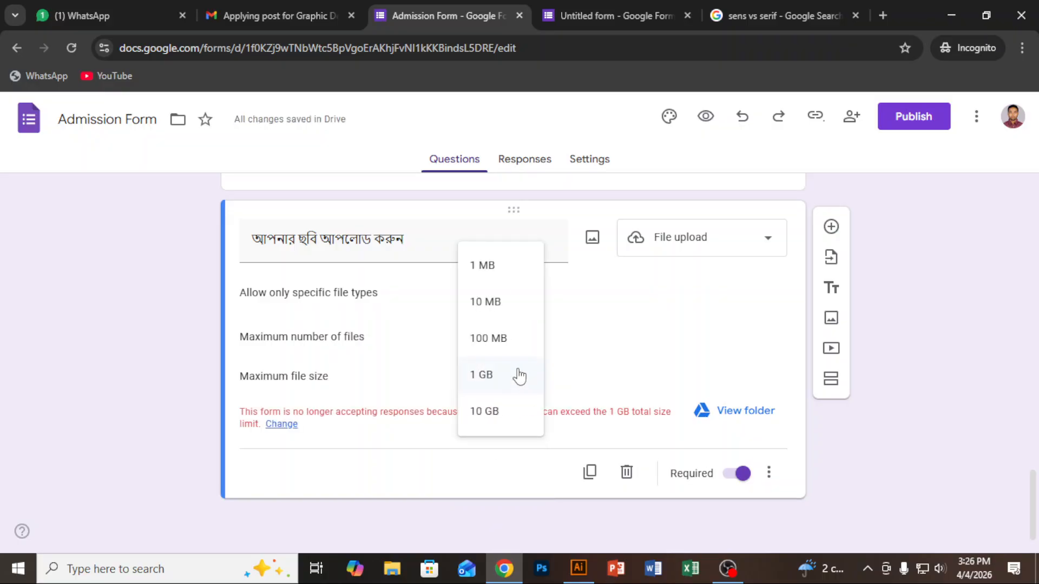
click(485, 341)
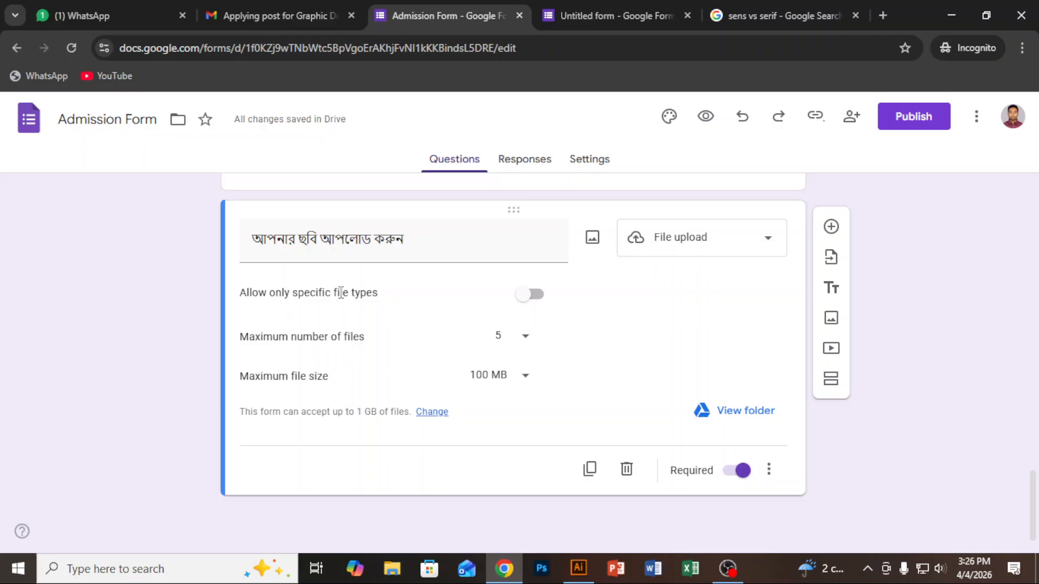
click(529, 296)
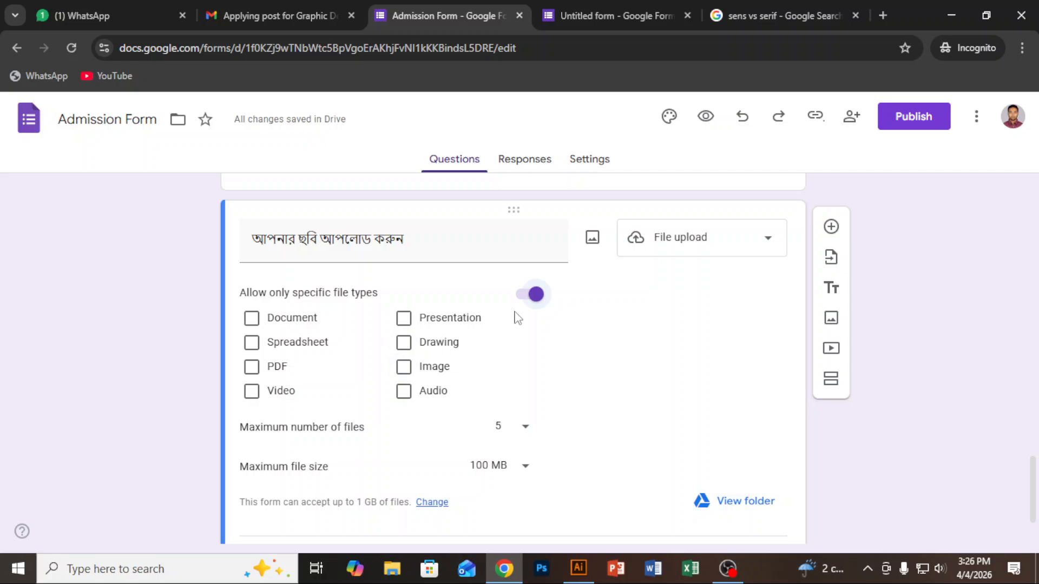
click(533, 296)
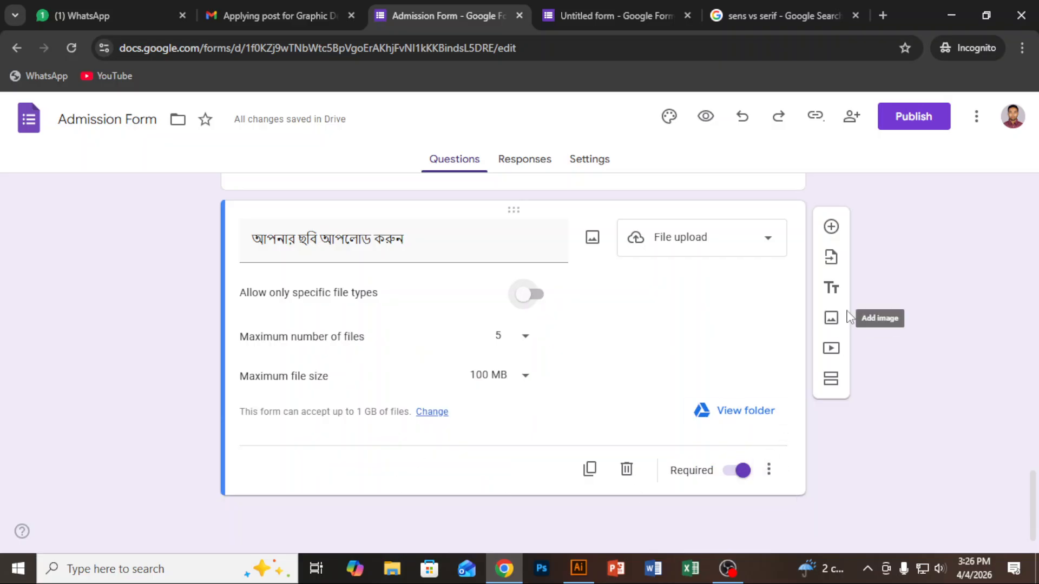
- Delete the newly added blank question and the photo upload question
click(832, 227)
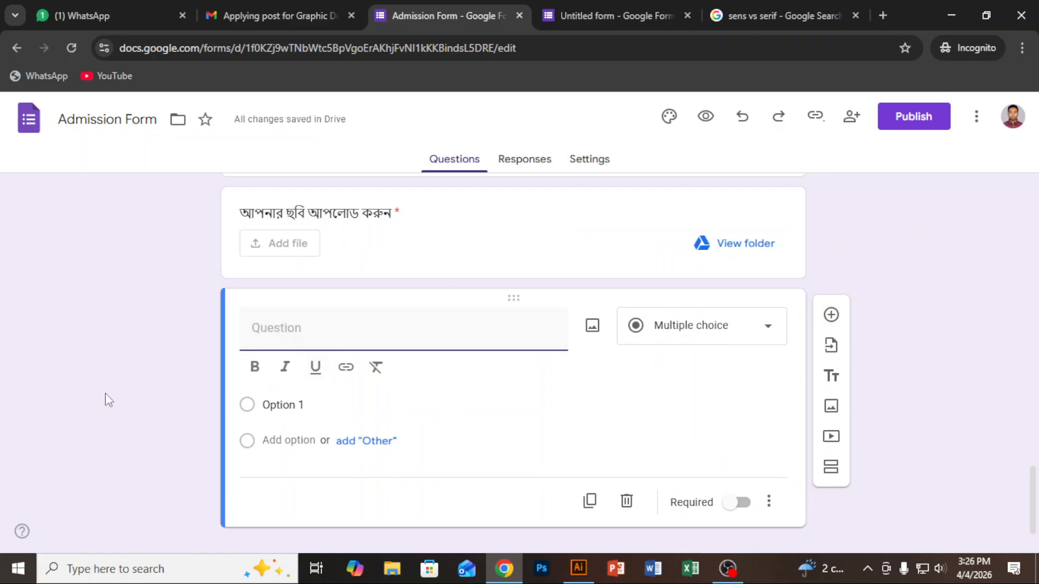
click(159, 360)
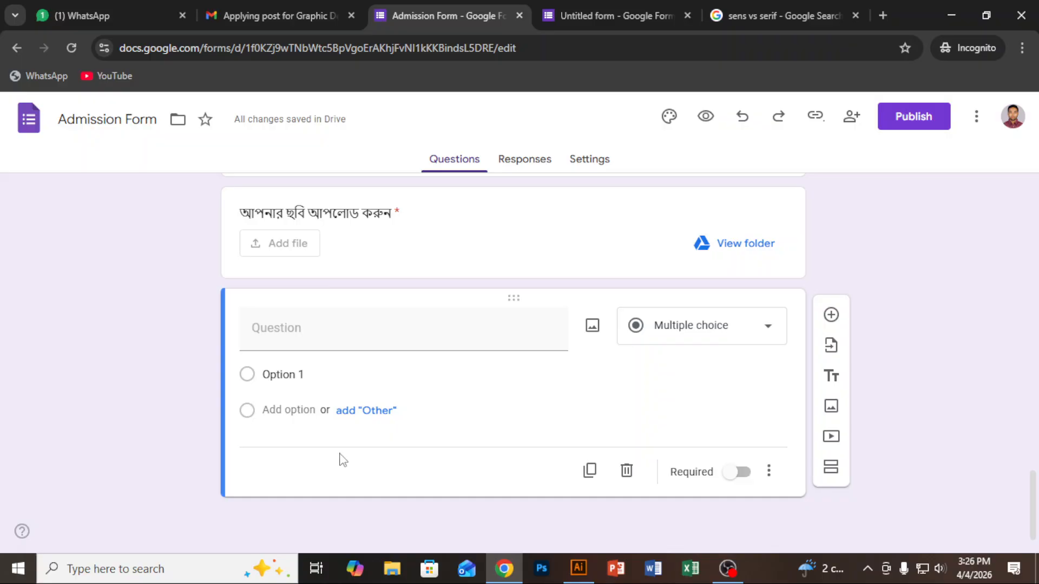
click(626, 471)
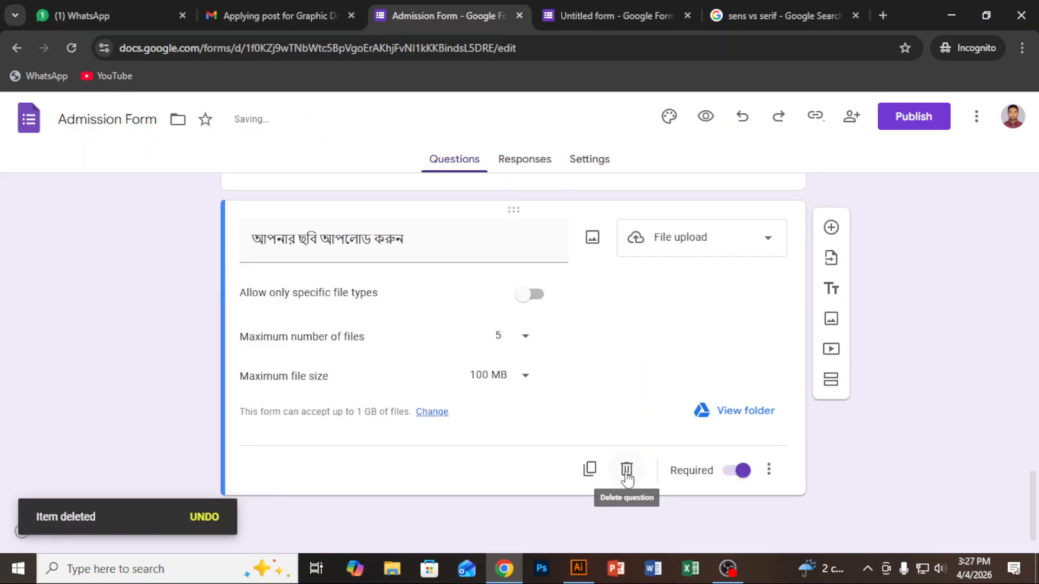
click(626, 470)
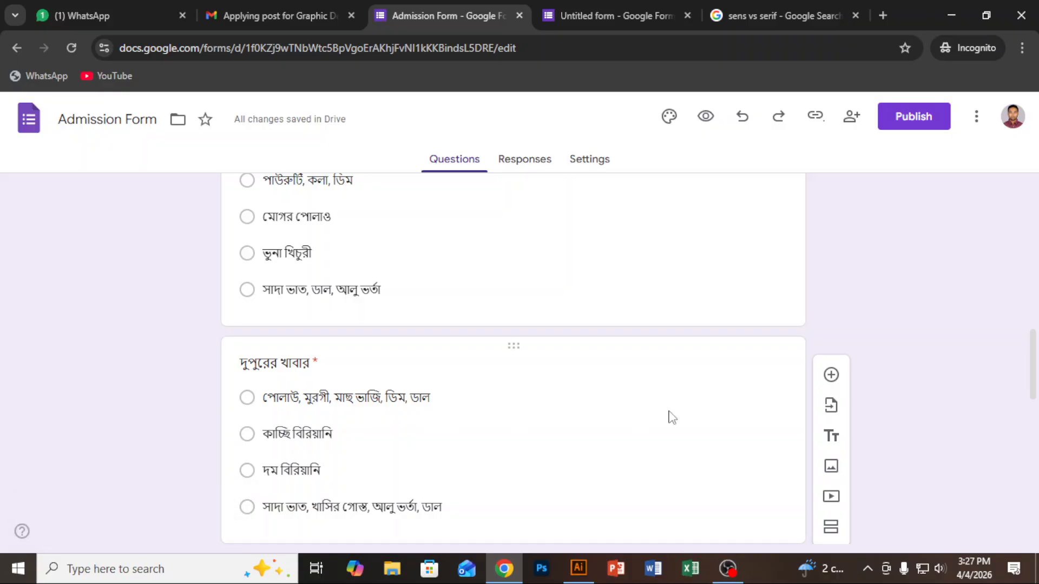
scroll(670, 414, up, 7)
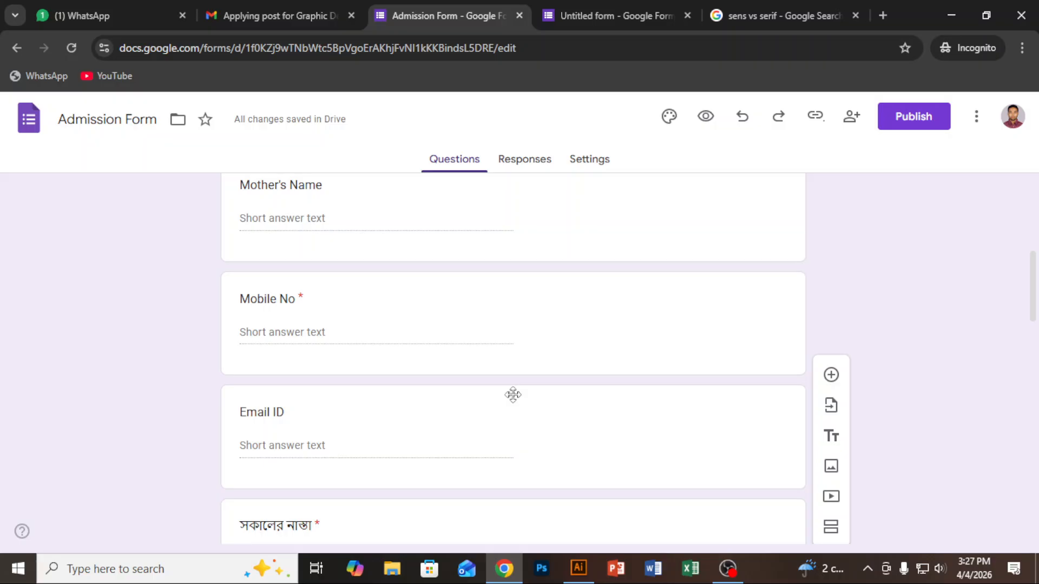
- Move Email ID above Mobile No, then move Mobile No back ahead of Email ID
mouse_move(512, 395)
mouse_down()
mouse_move(515, 322)
mouse_move(518, 407)
mouse_move(522, 385)
mouse_up()
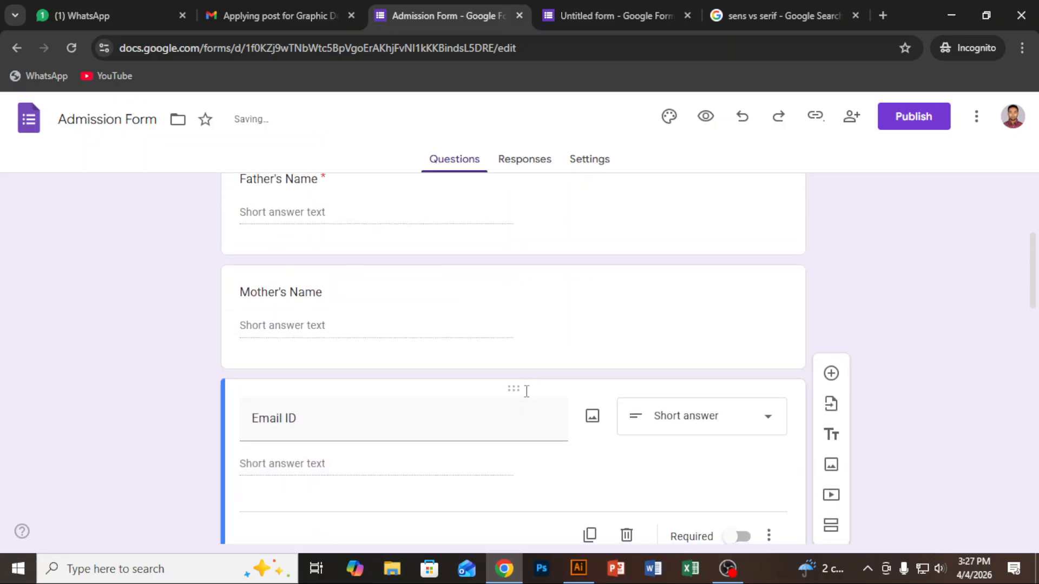
scroll(524, 395, down, 4)
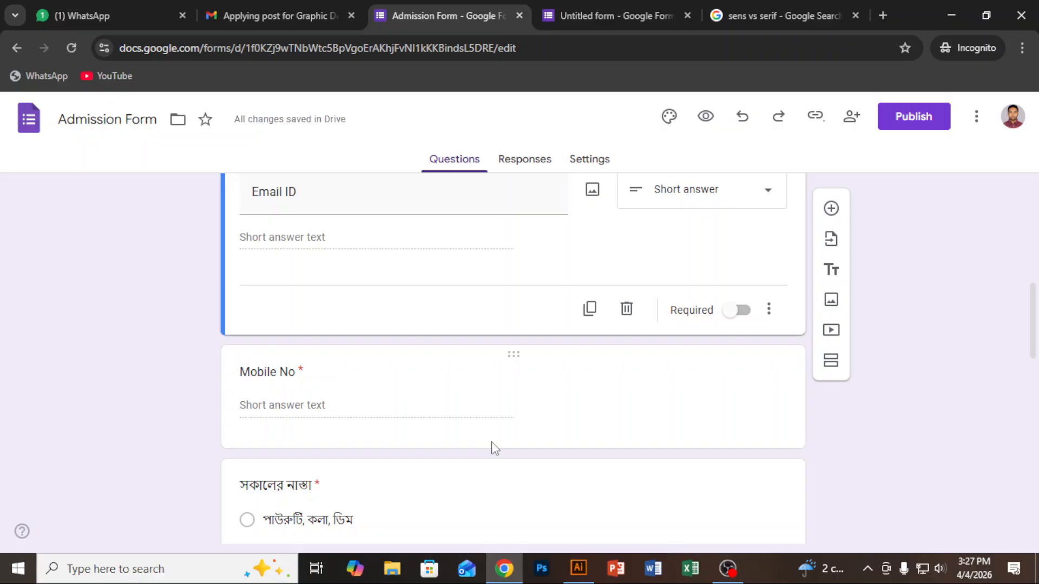
drag(514, 355, 543, 391)
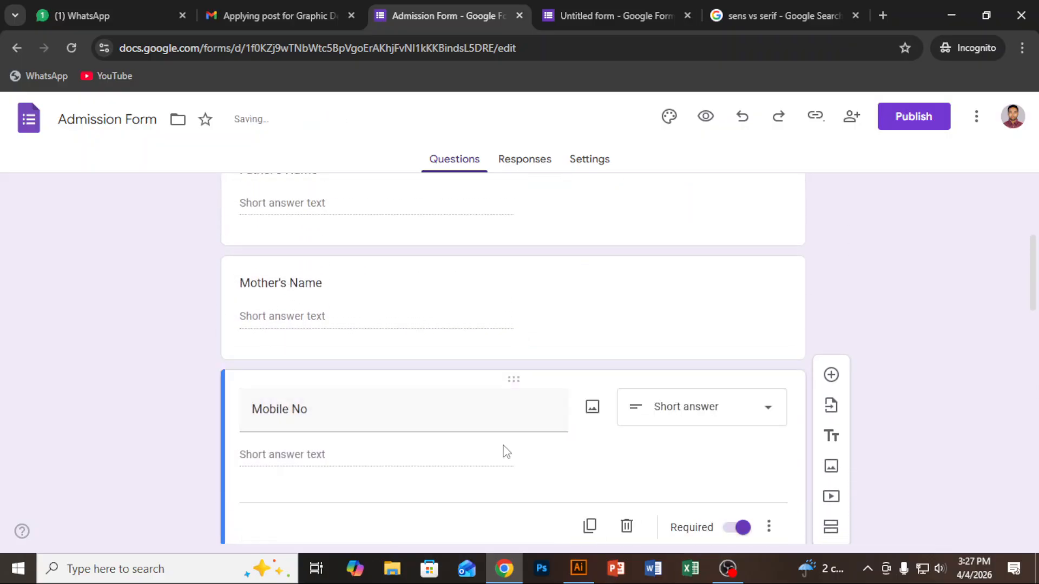
scroll(511, 449, up, 5)
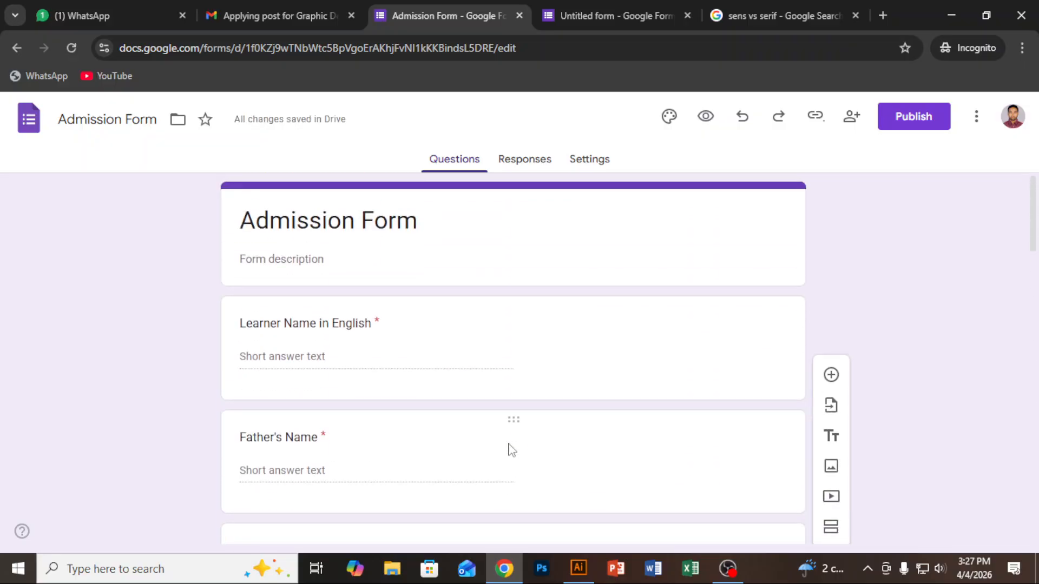
- Publish the form to anyone with the link and copy the shortened forms.gle responder link
click(913, 115)
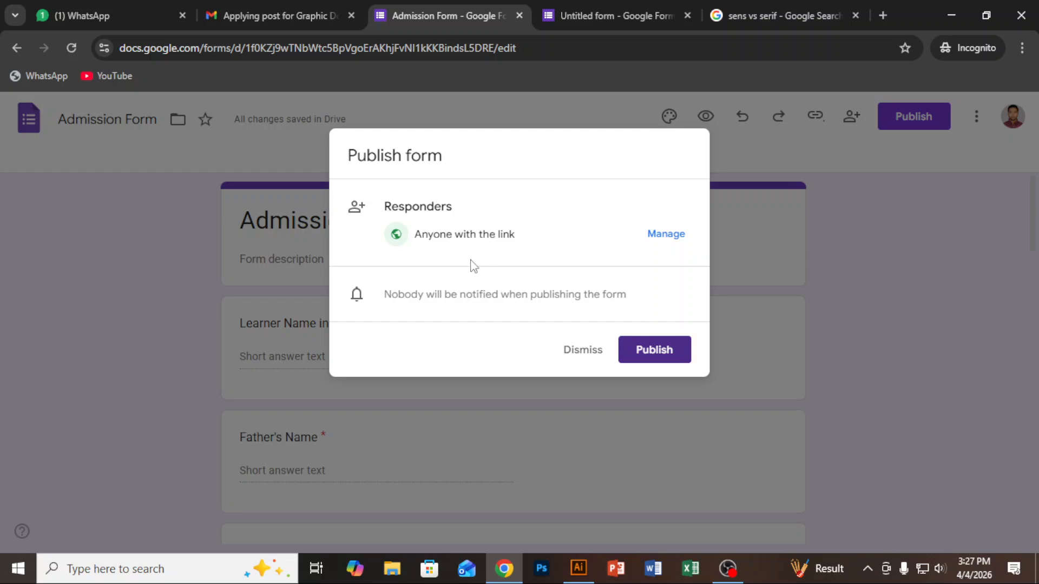
click(661, 362)
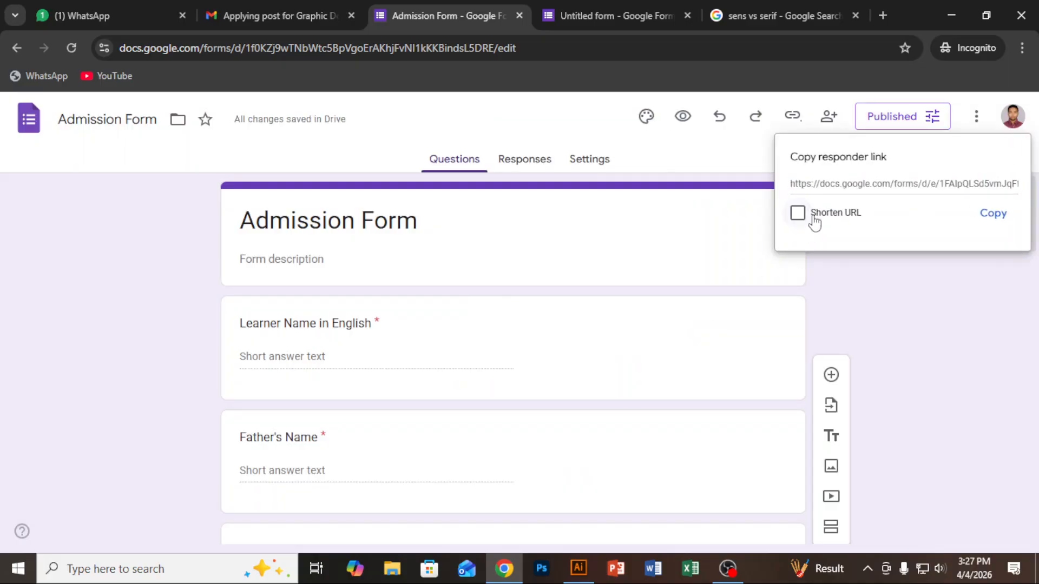
click(846, 187)
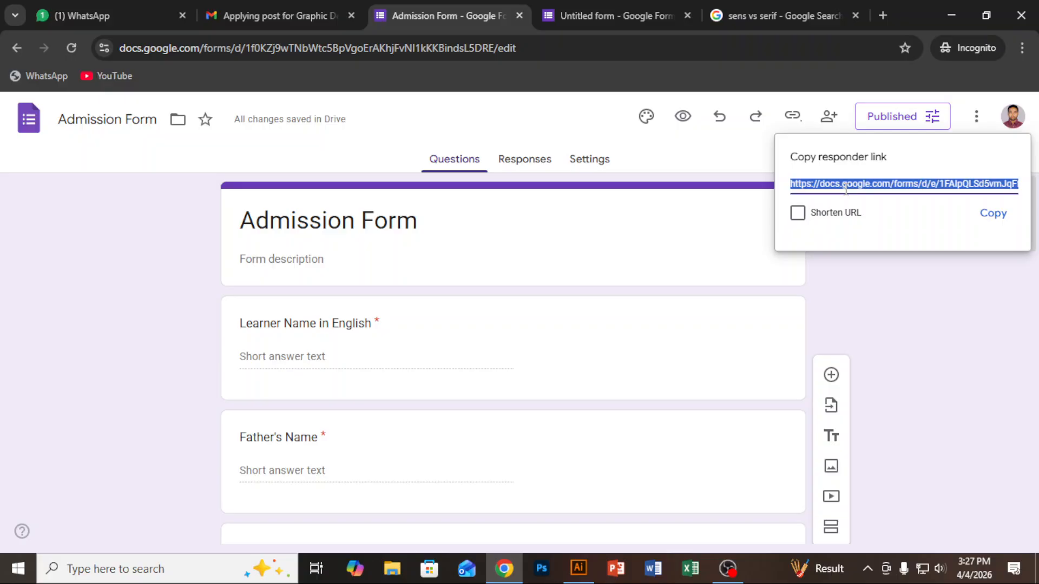
click(799, 214)
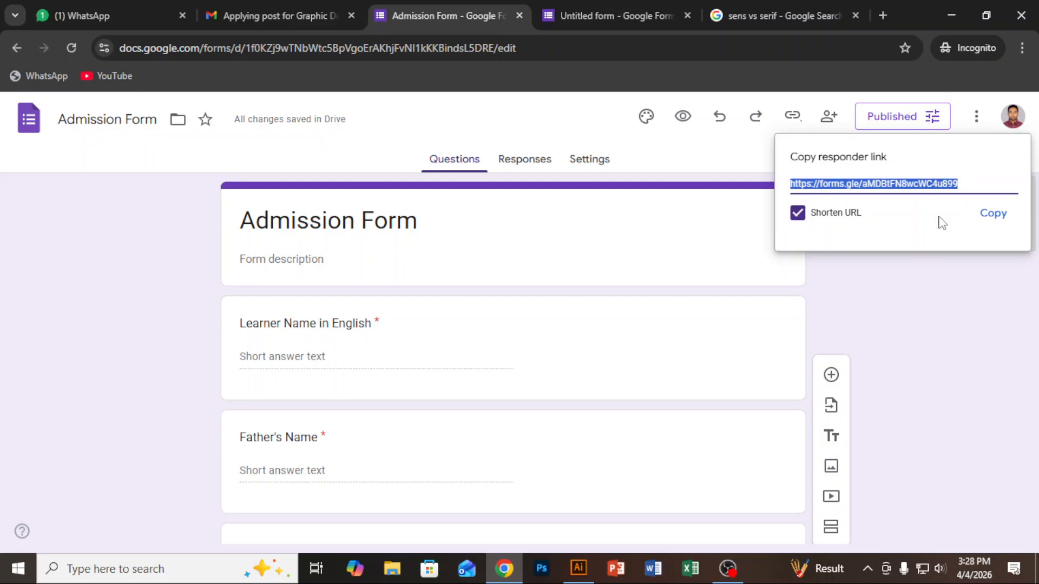
click(998, 216)
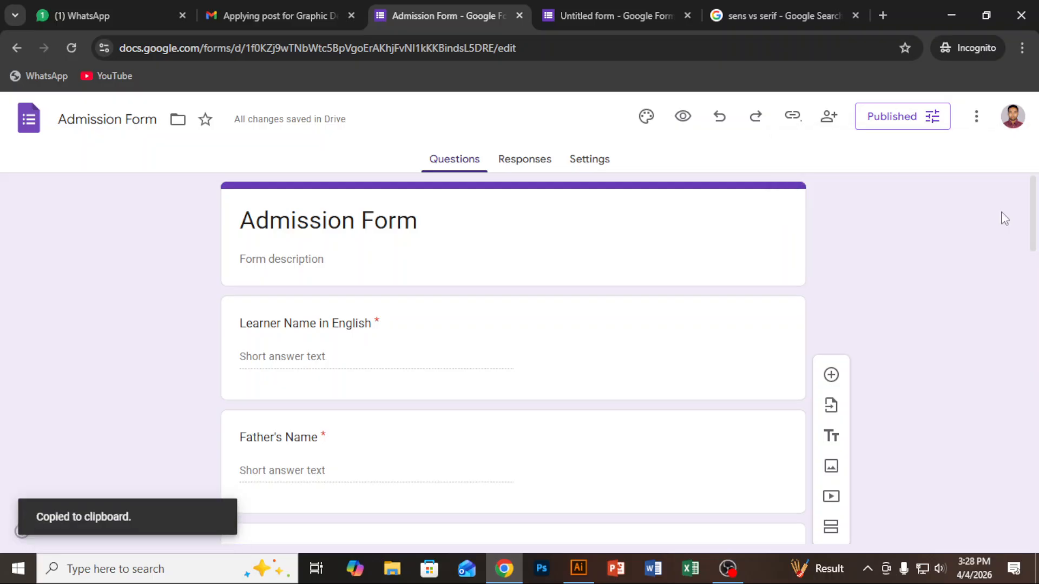
click(107, 8)
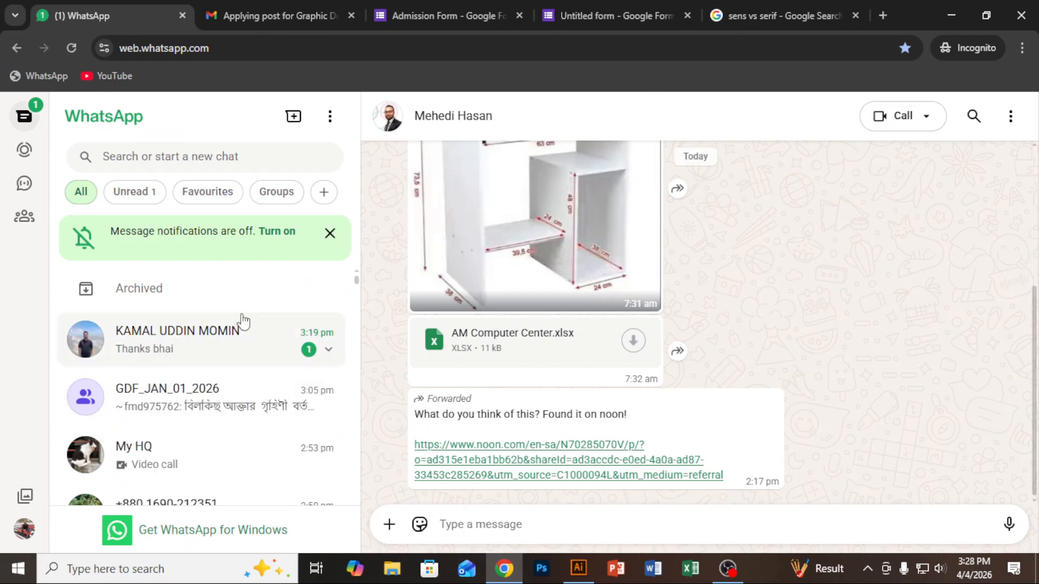
- Find and open the ITSS_JAN_01_2026 group chat via the chat search
click(191, 157)
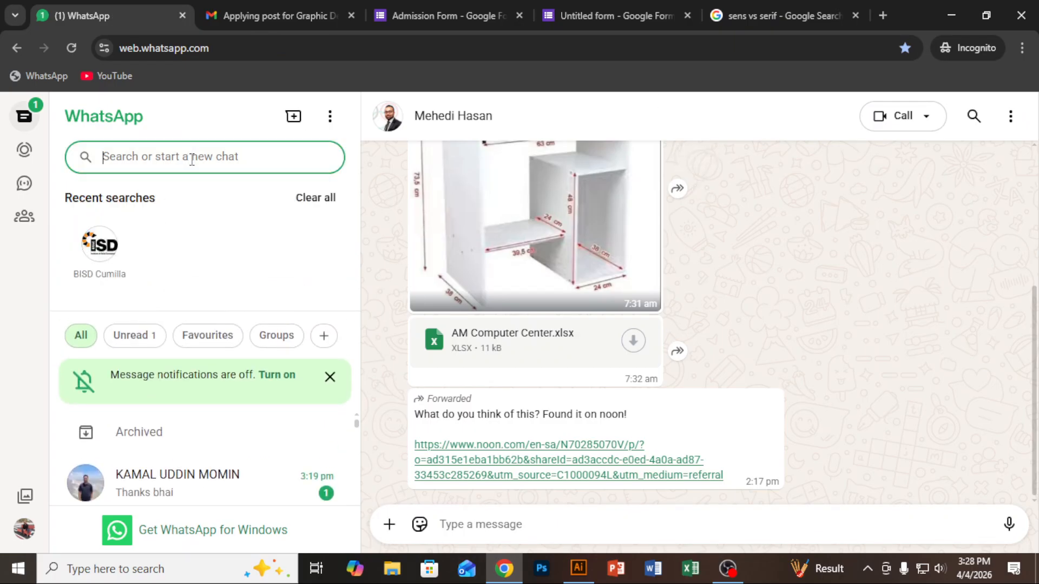
text(নহু)
key(BackSpace)
key(BackSpace)
key(BackSpace)
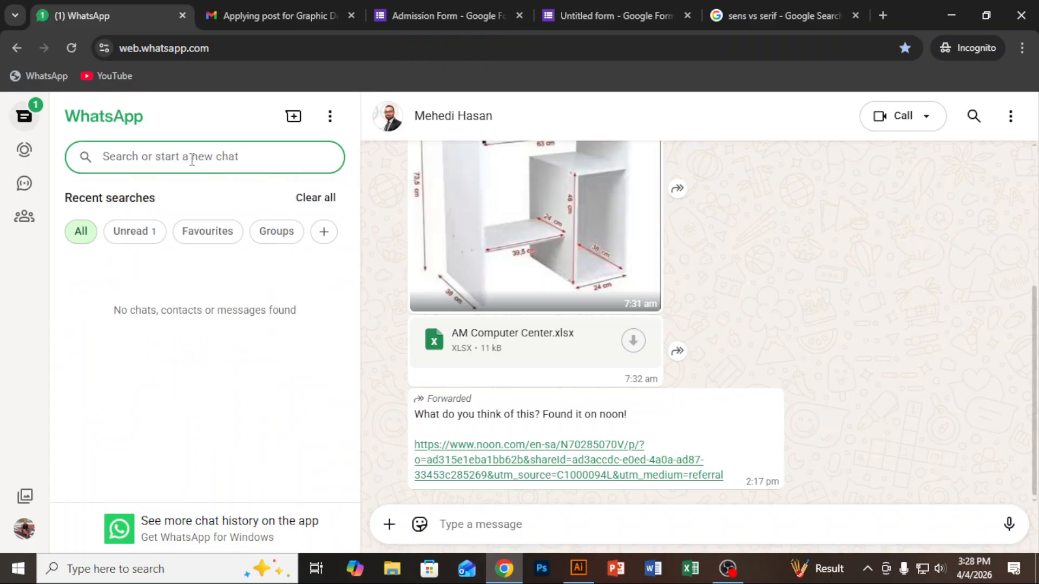
click(867, 568)
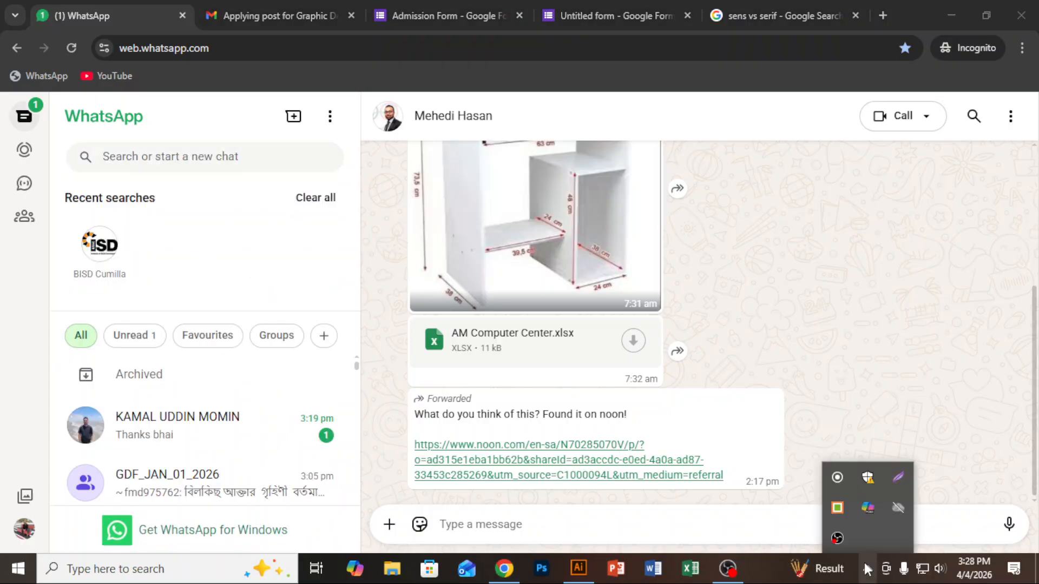
click(228, 162)
text(itss)
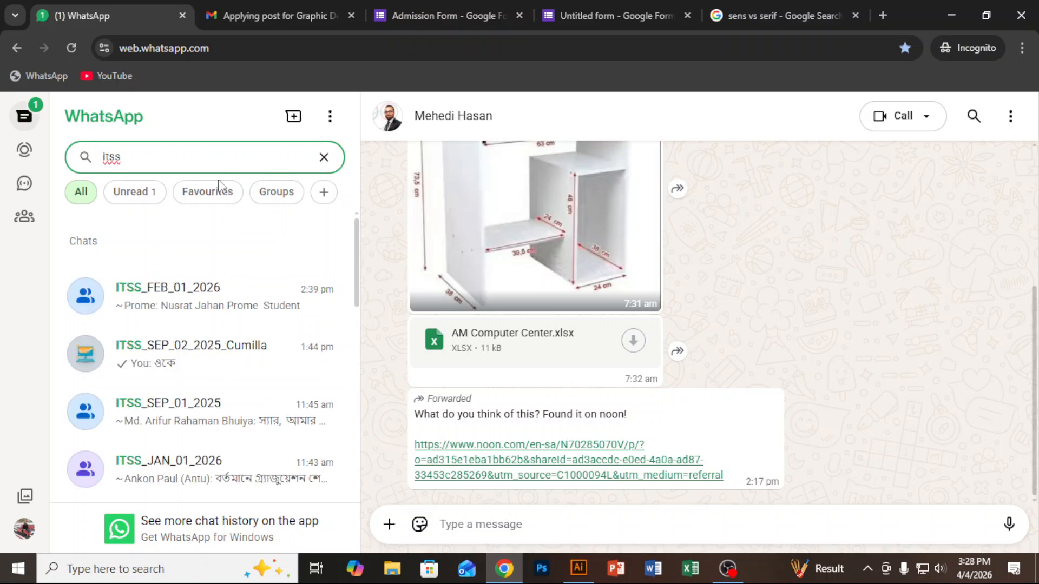
click(186, 464)
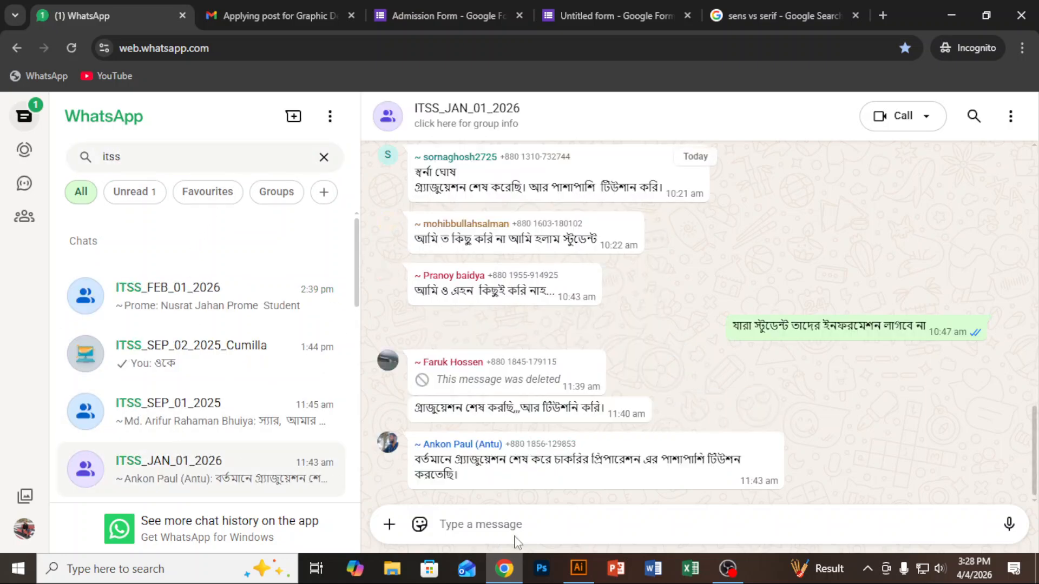
- Paste and send the forms.gle link, then return to the Untitled form tab
key(ctrl+v)
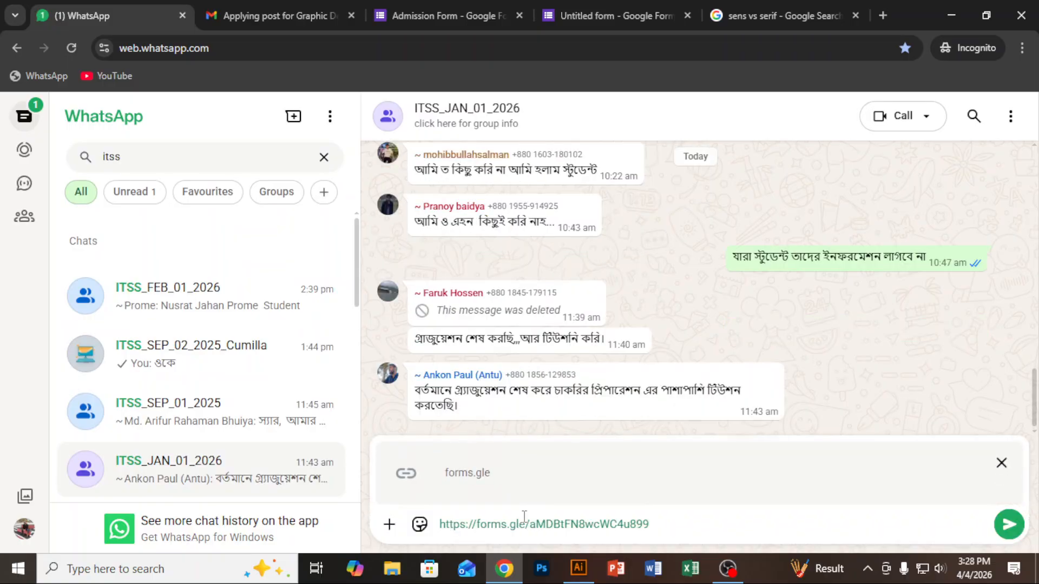
key(Return)
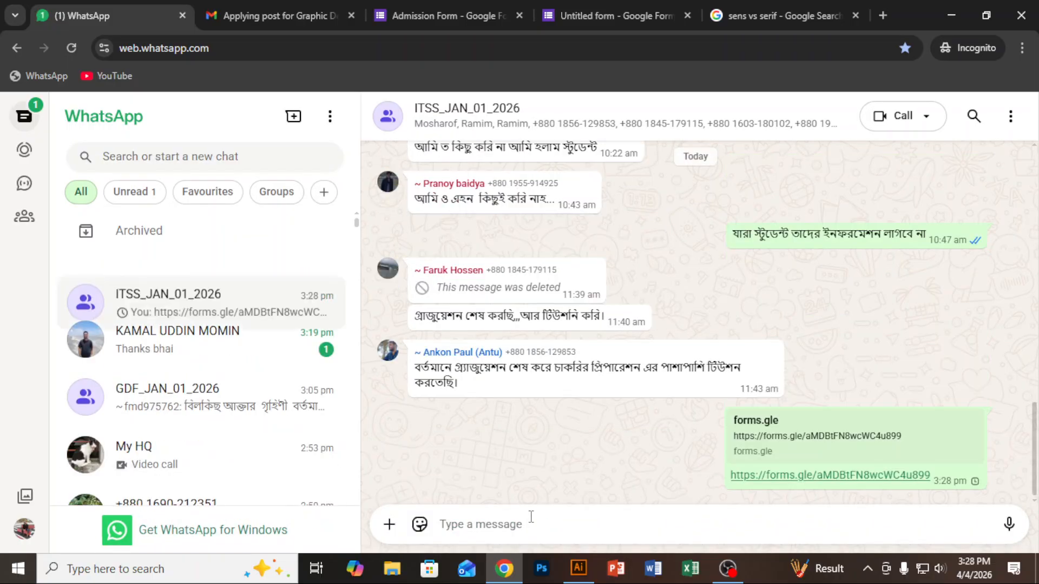
click(604, 21)
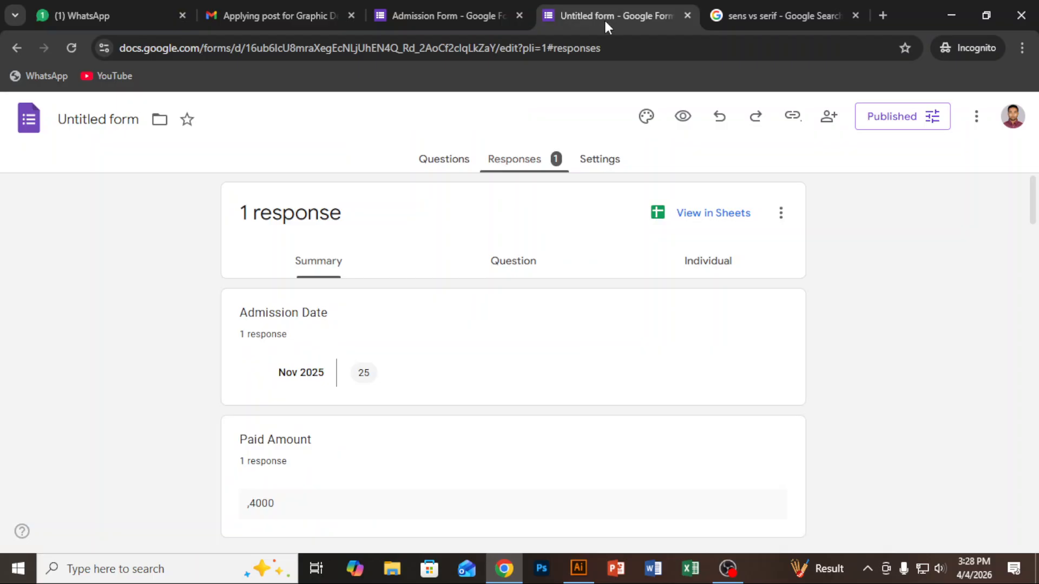
- Email-share the Untitled form with a suggested contact as a responder, then return to the Admission Form
click(830, 117)
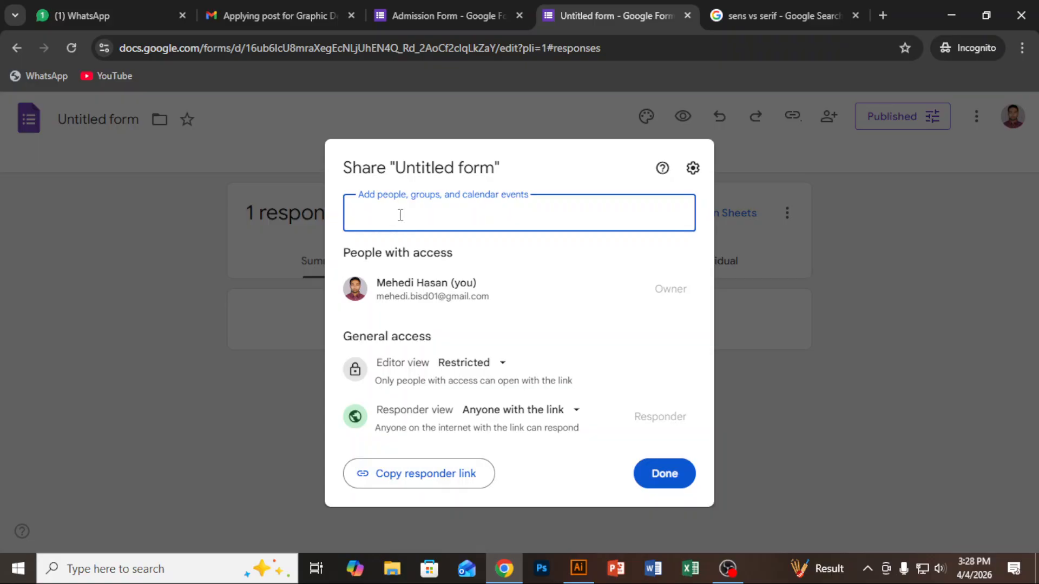
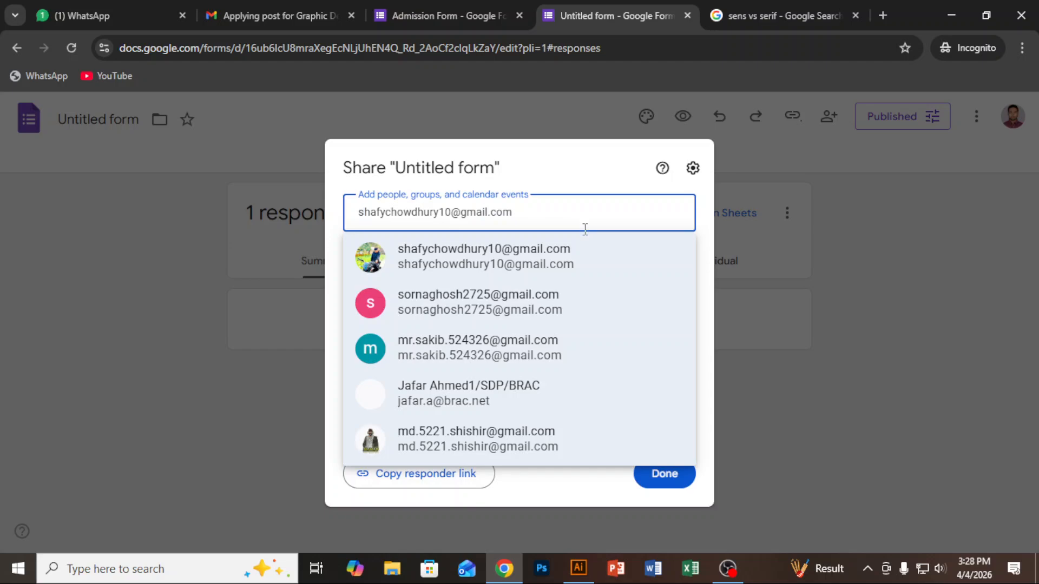
click(479, 267)
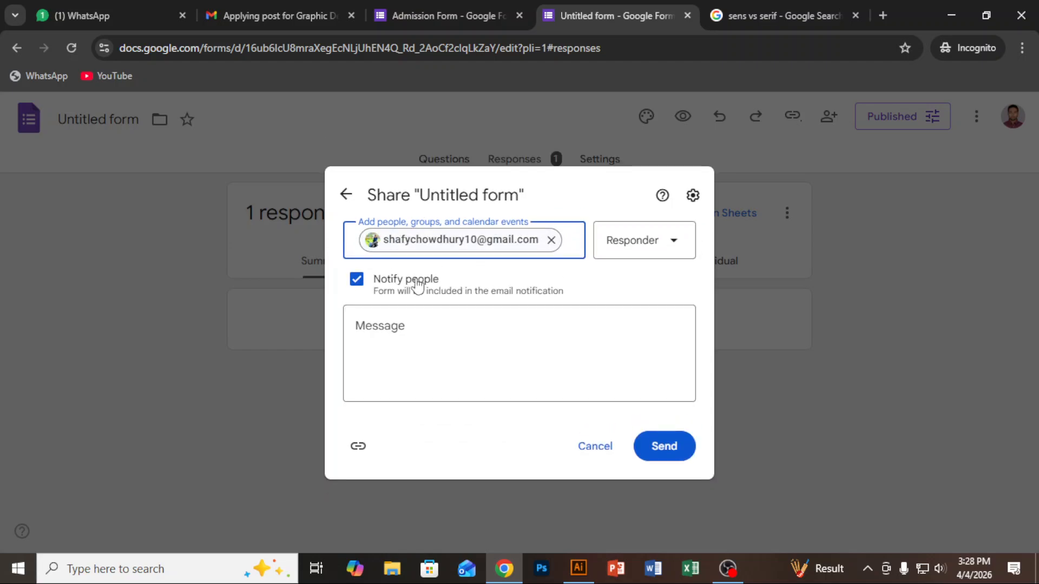
click(675, 453)
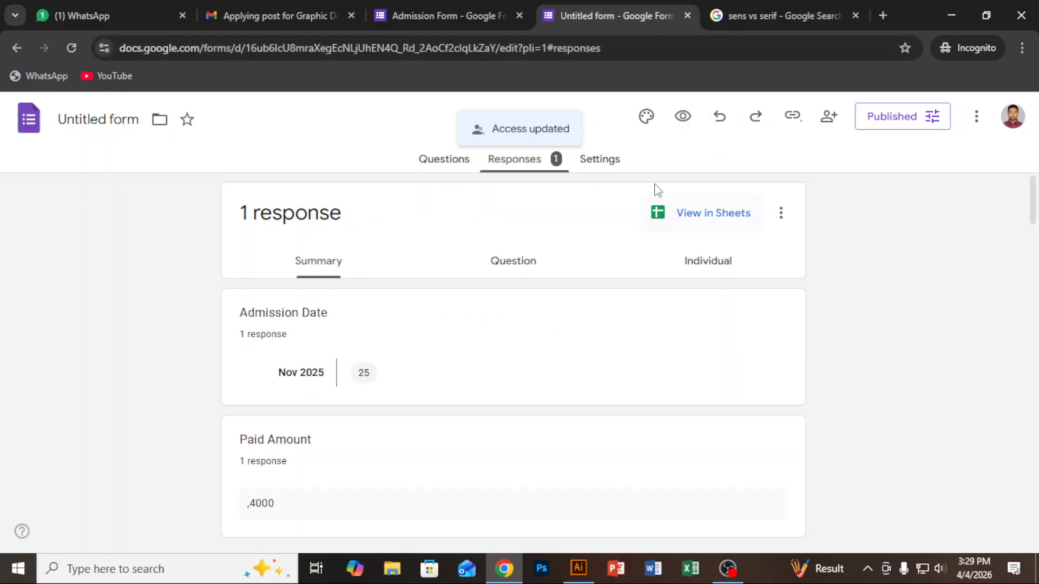
click(433, 27)
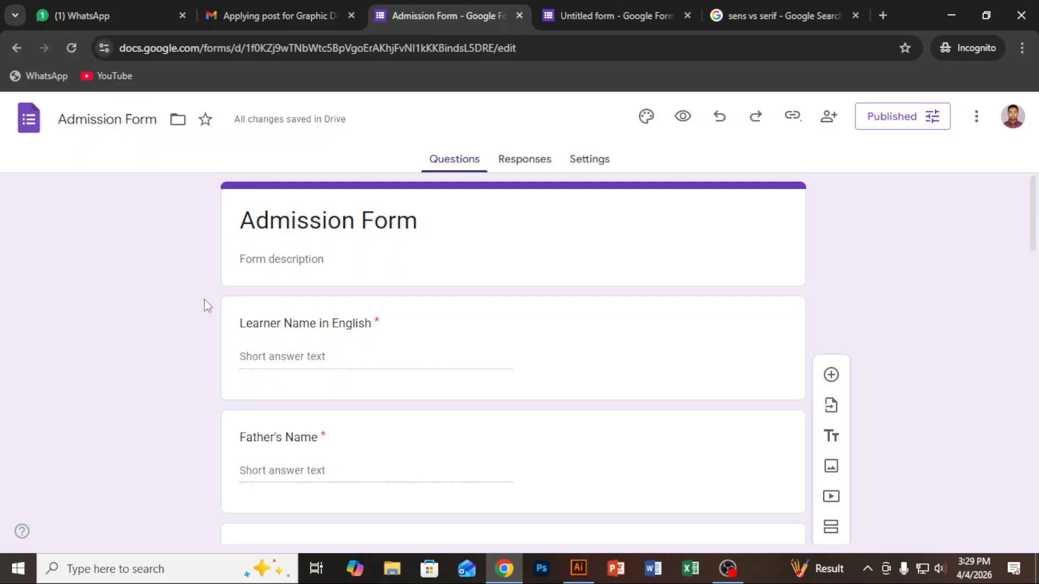
click(528, 170)
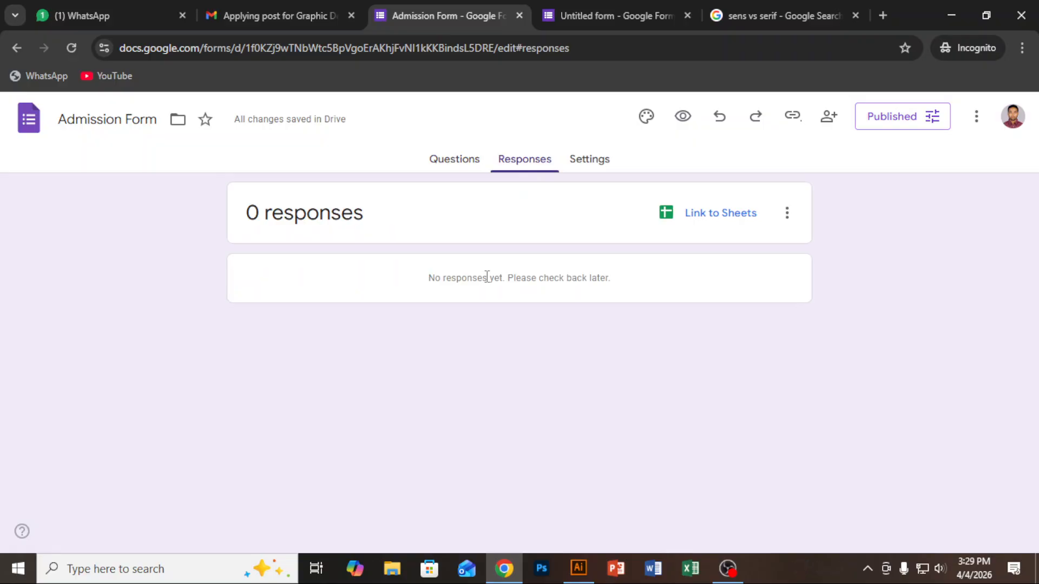
click(448, 163)
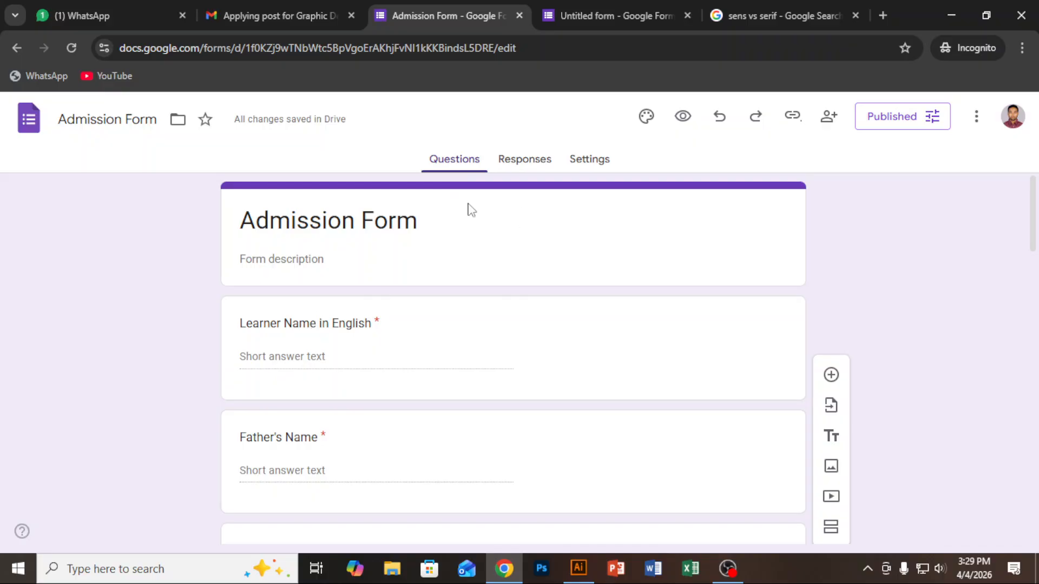
click(376, 239)
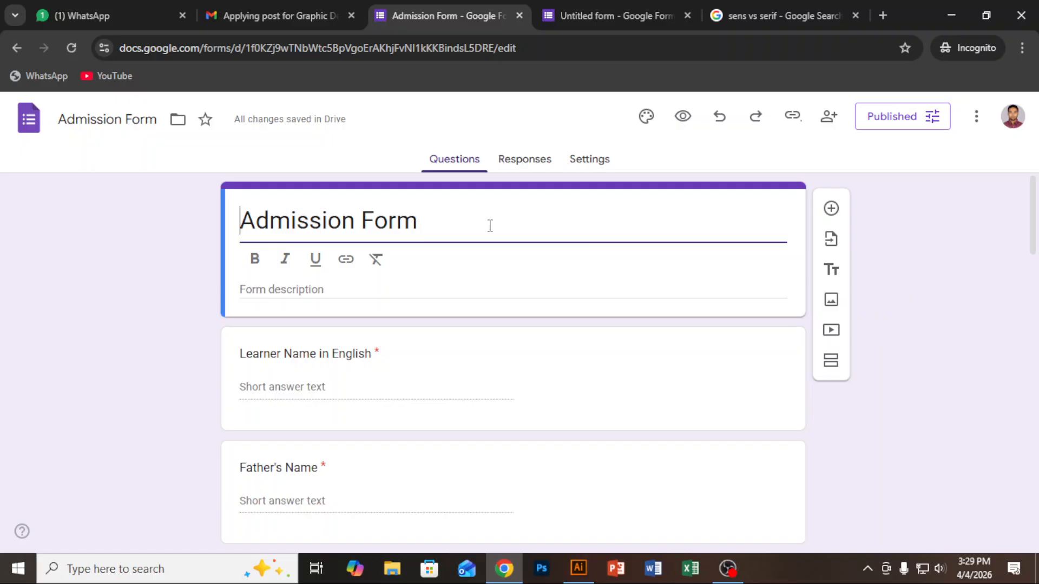
- Upload the 'image' file from Downloads as an image item below the header, declining camera access
click(831, 301)
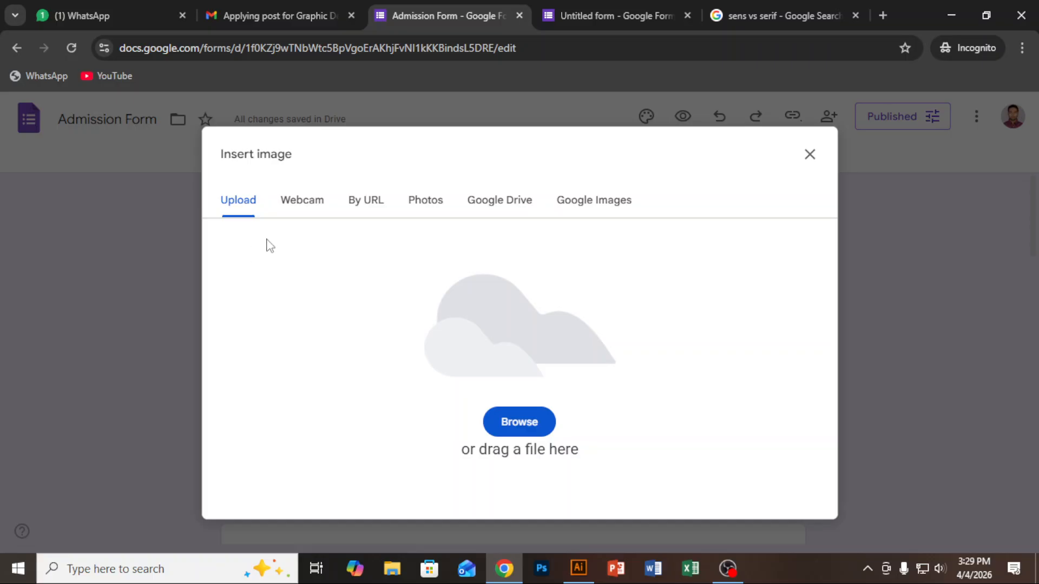
click(440, 206)
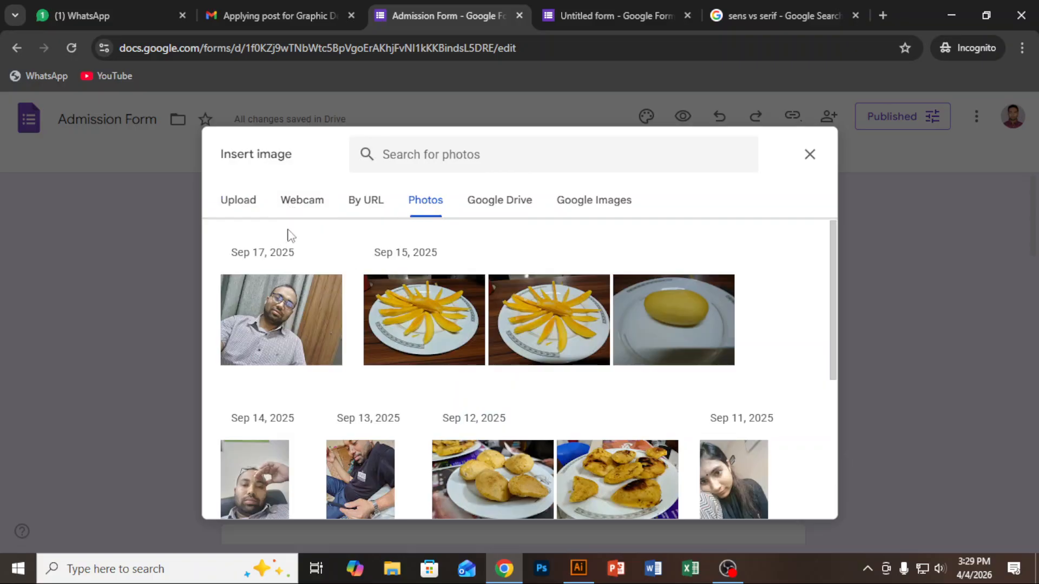
click(301, 203)
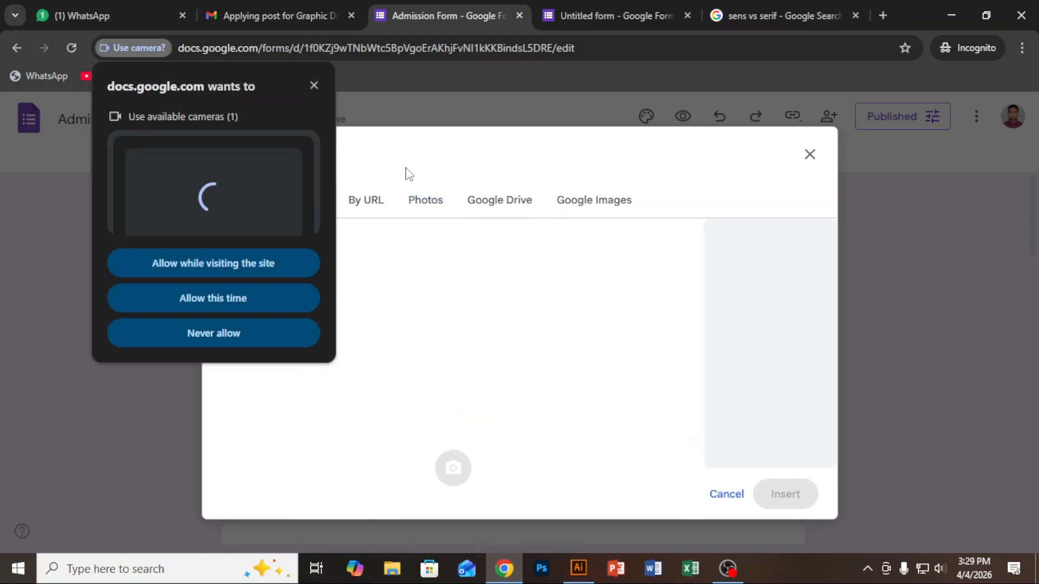
click(315, 87)
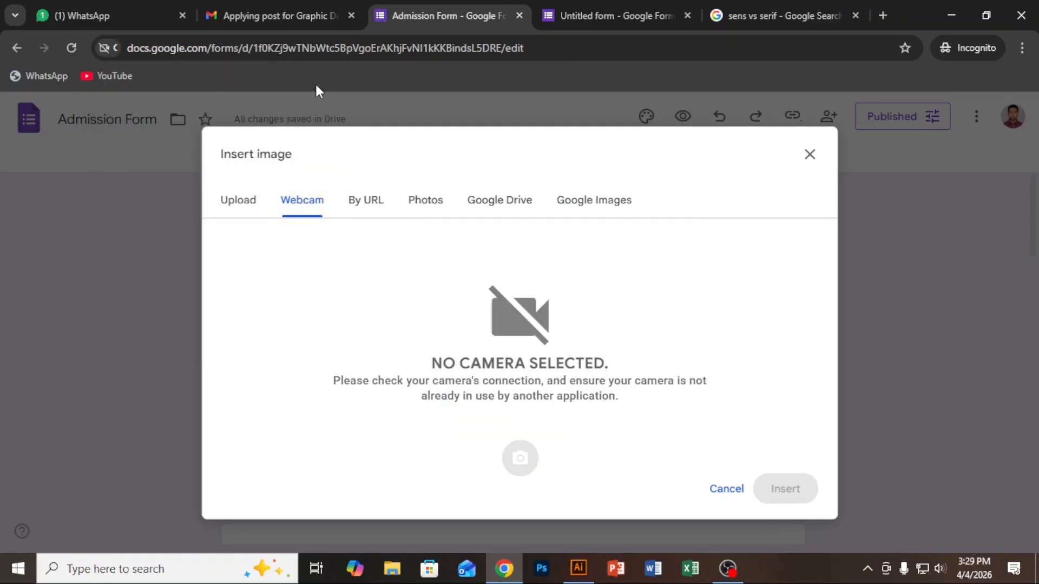
click(243, 202)
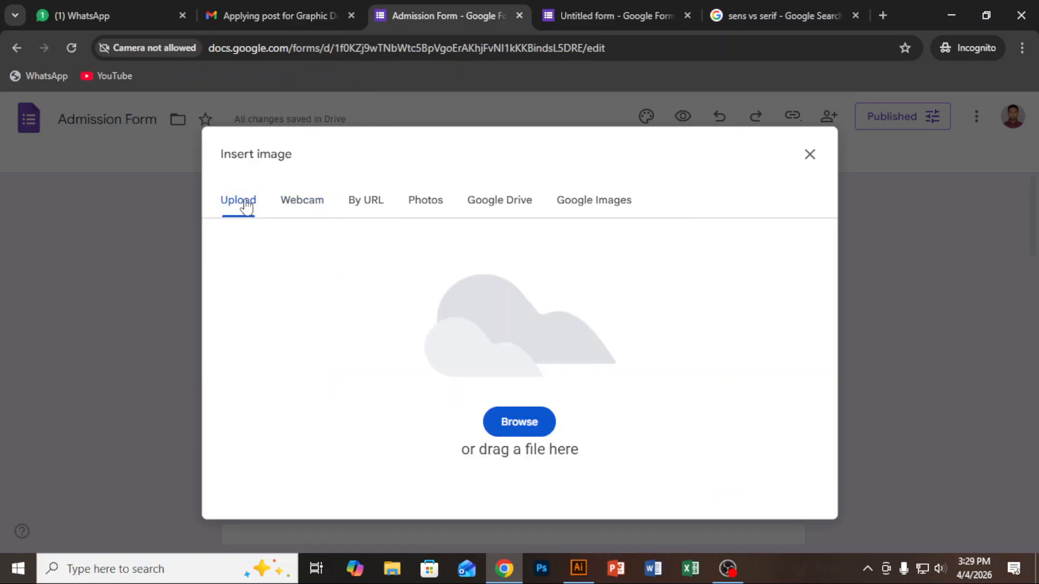
click(533, 420)
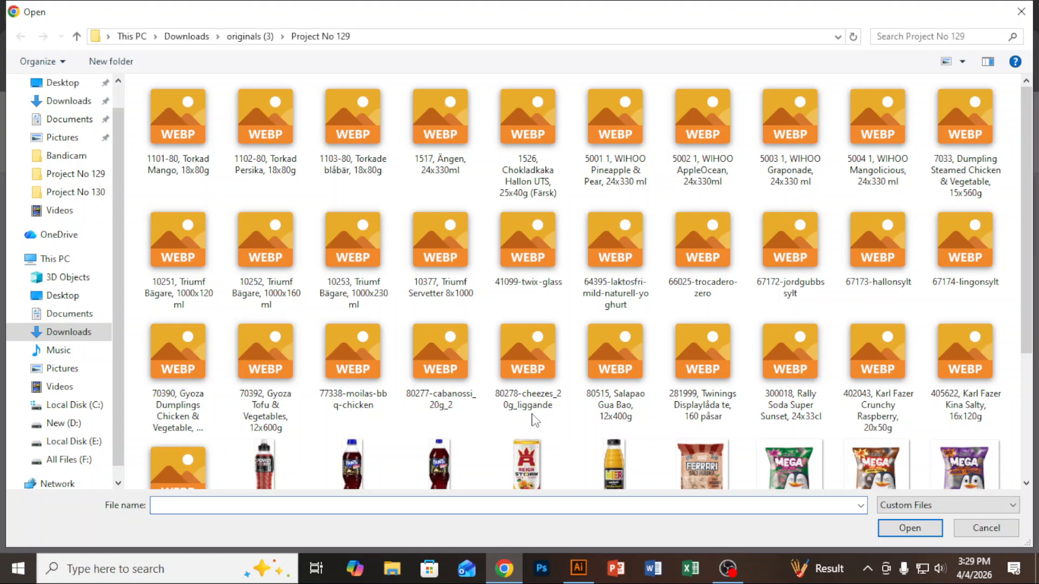
click(68, 101)
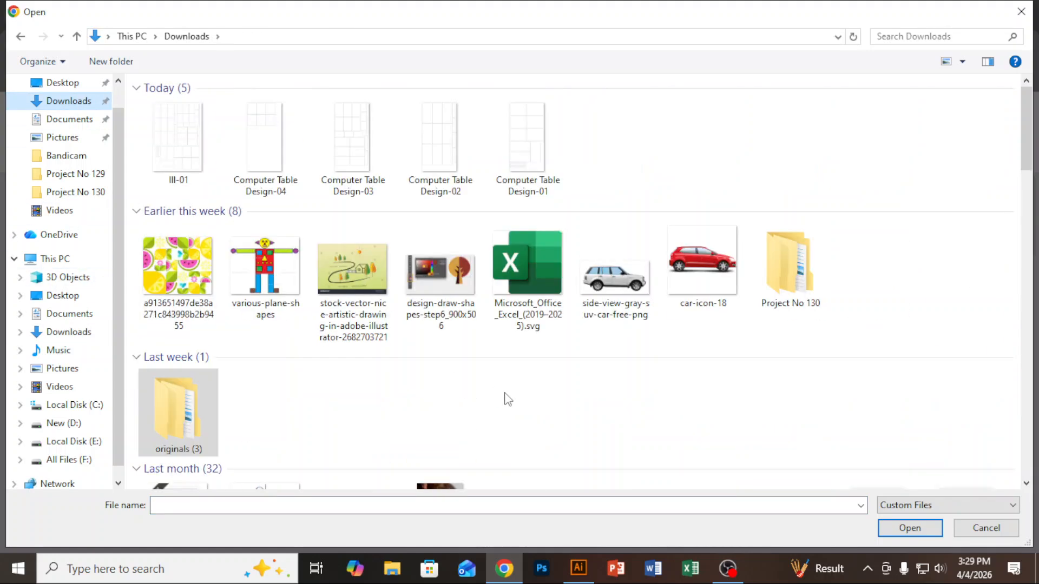
scroll(506, 399, down, 5)
scroll(505, 399, down, 3)
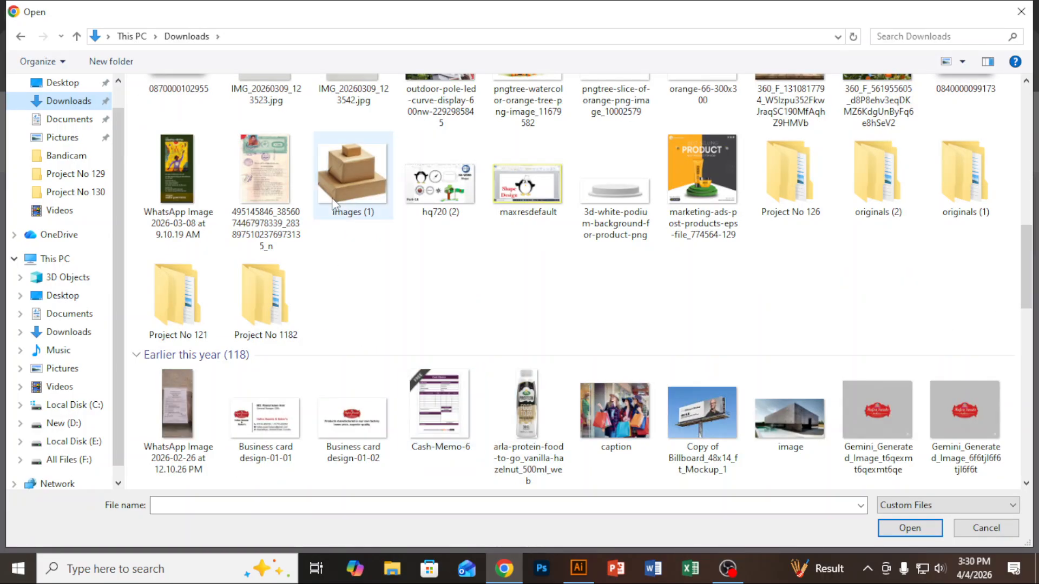
double_click(773, 413)
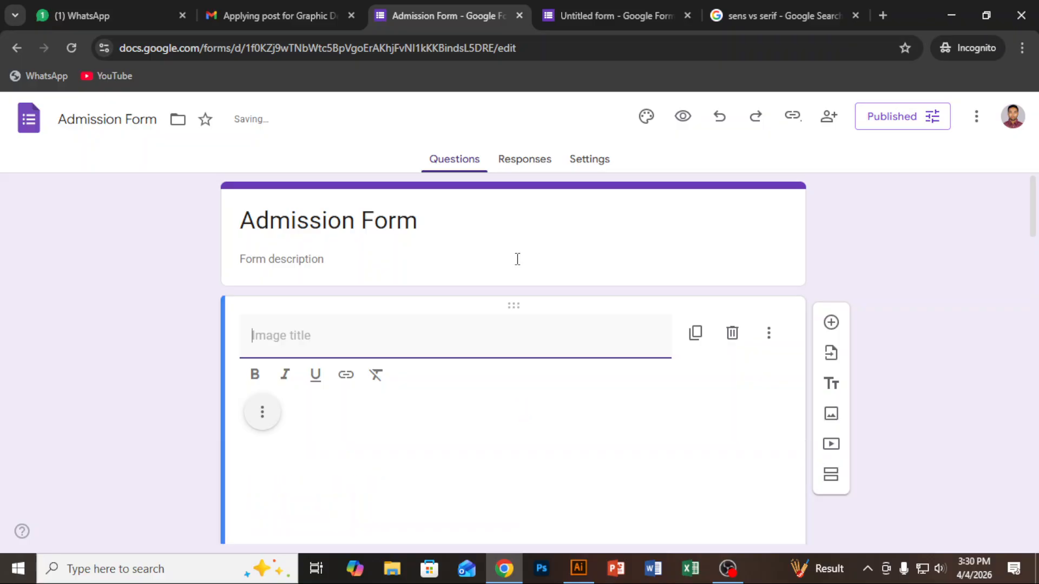
- Leave the image item untitled and save Published options: accepting responses, anyone with the link
scroll(517, 265, down, 5)
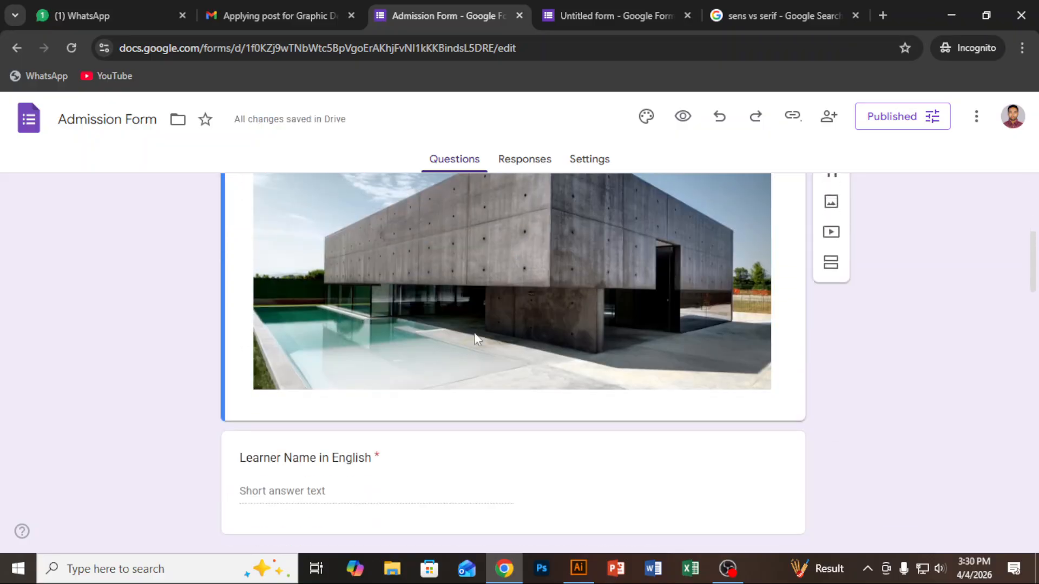
scroll(594, 336, up, 5)
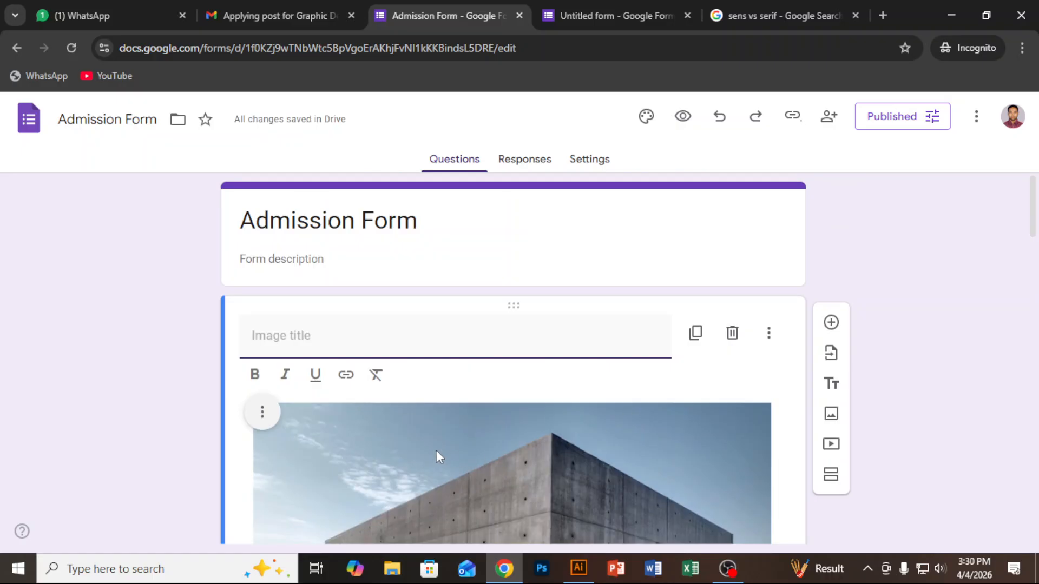
click(511, 304)
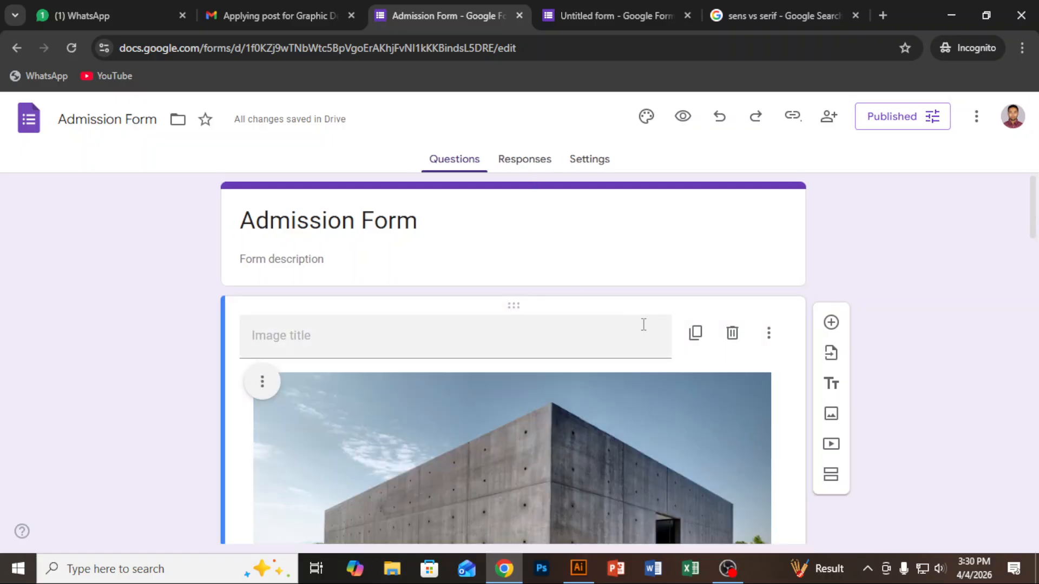
click(885, 122)
click(670, 386)
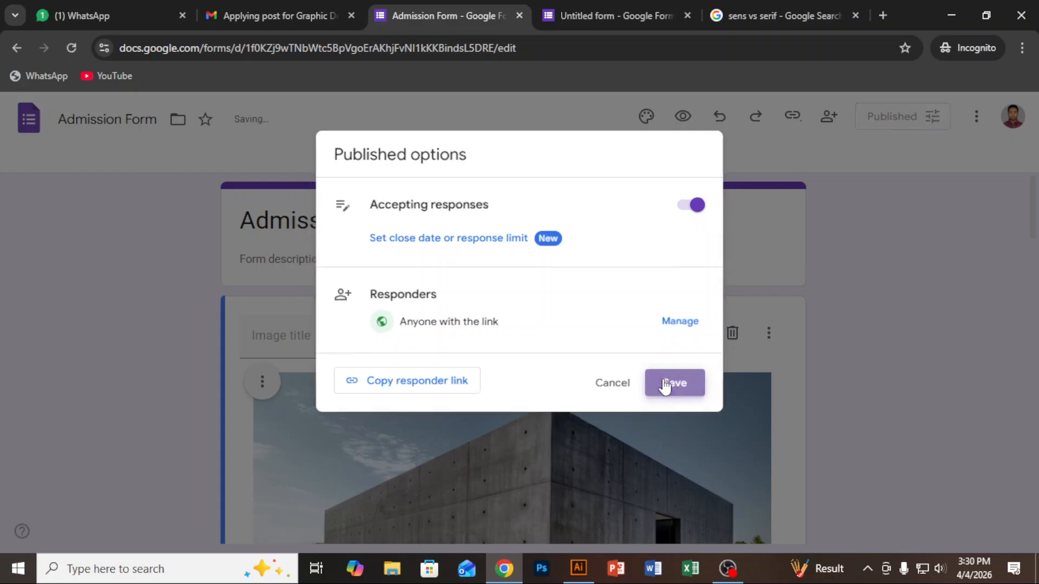